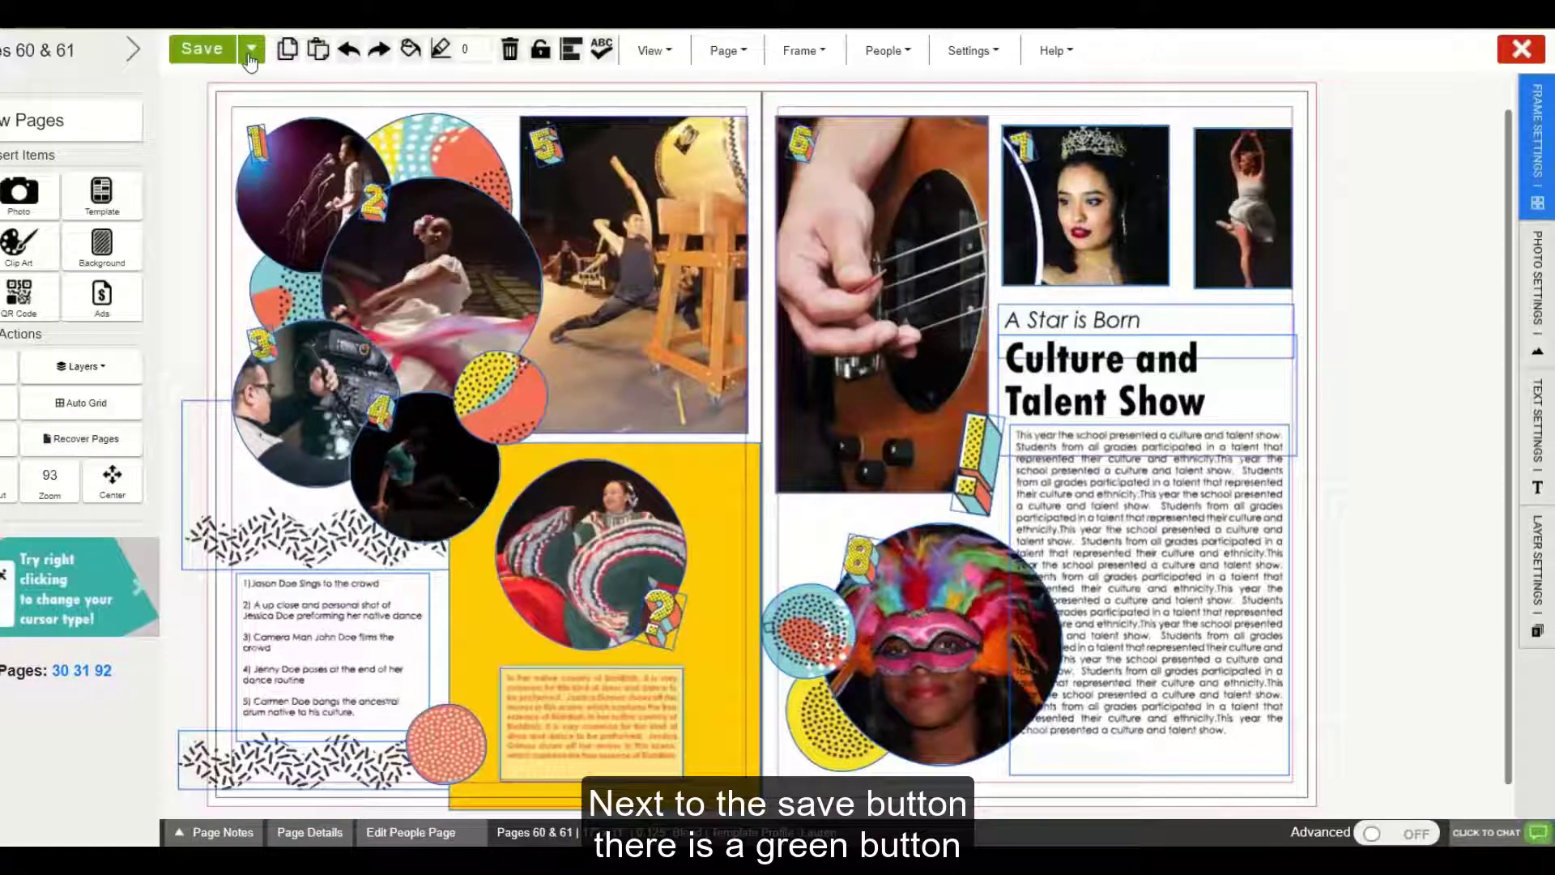
Start saving Page 60 as a template, then close the dialog without saving
click(251, 58)
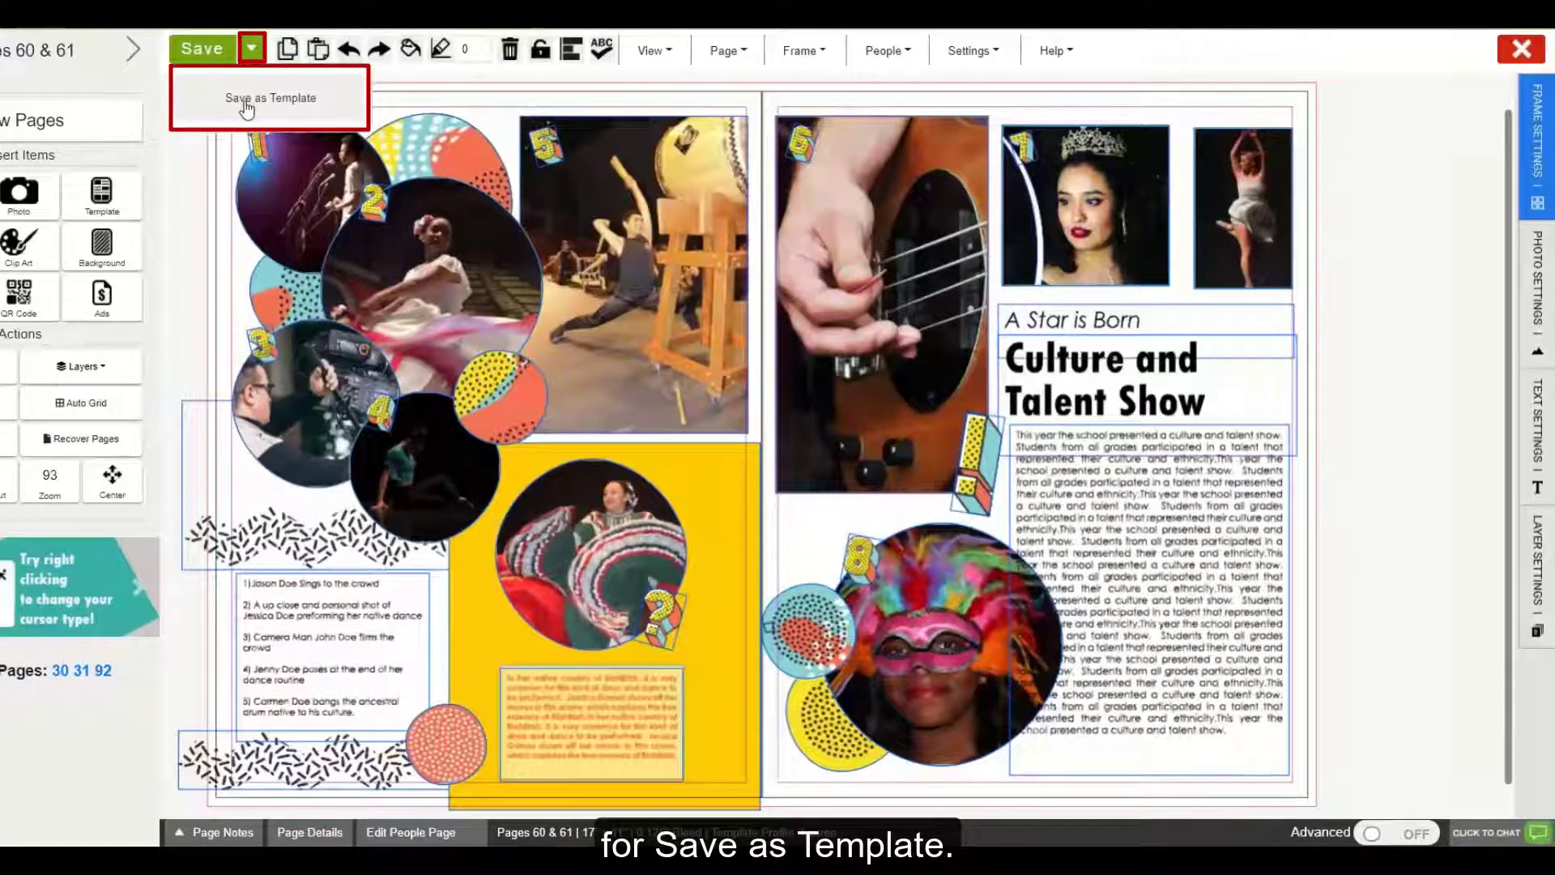
click(246, 102)
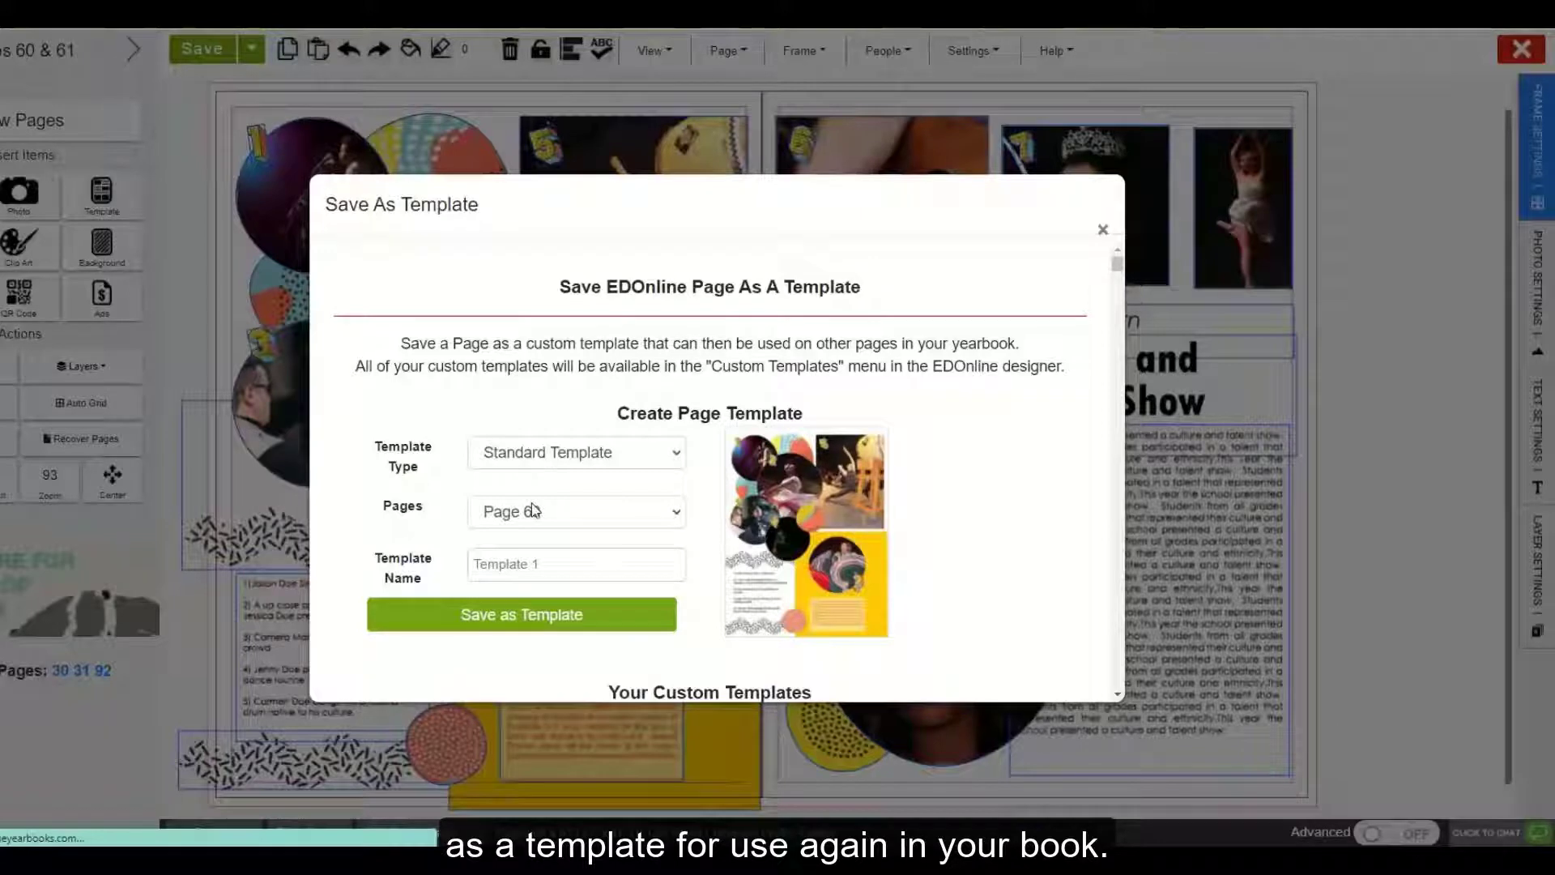
click(534, 510)
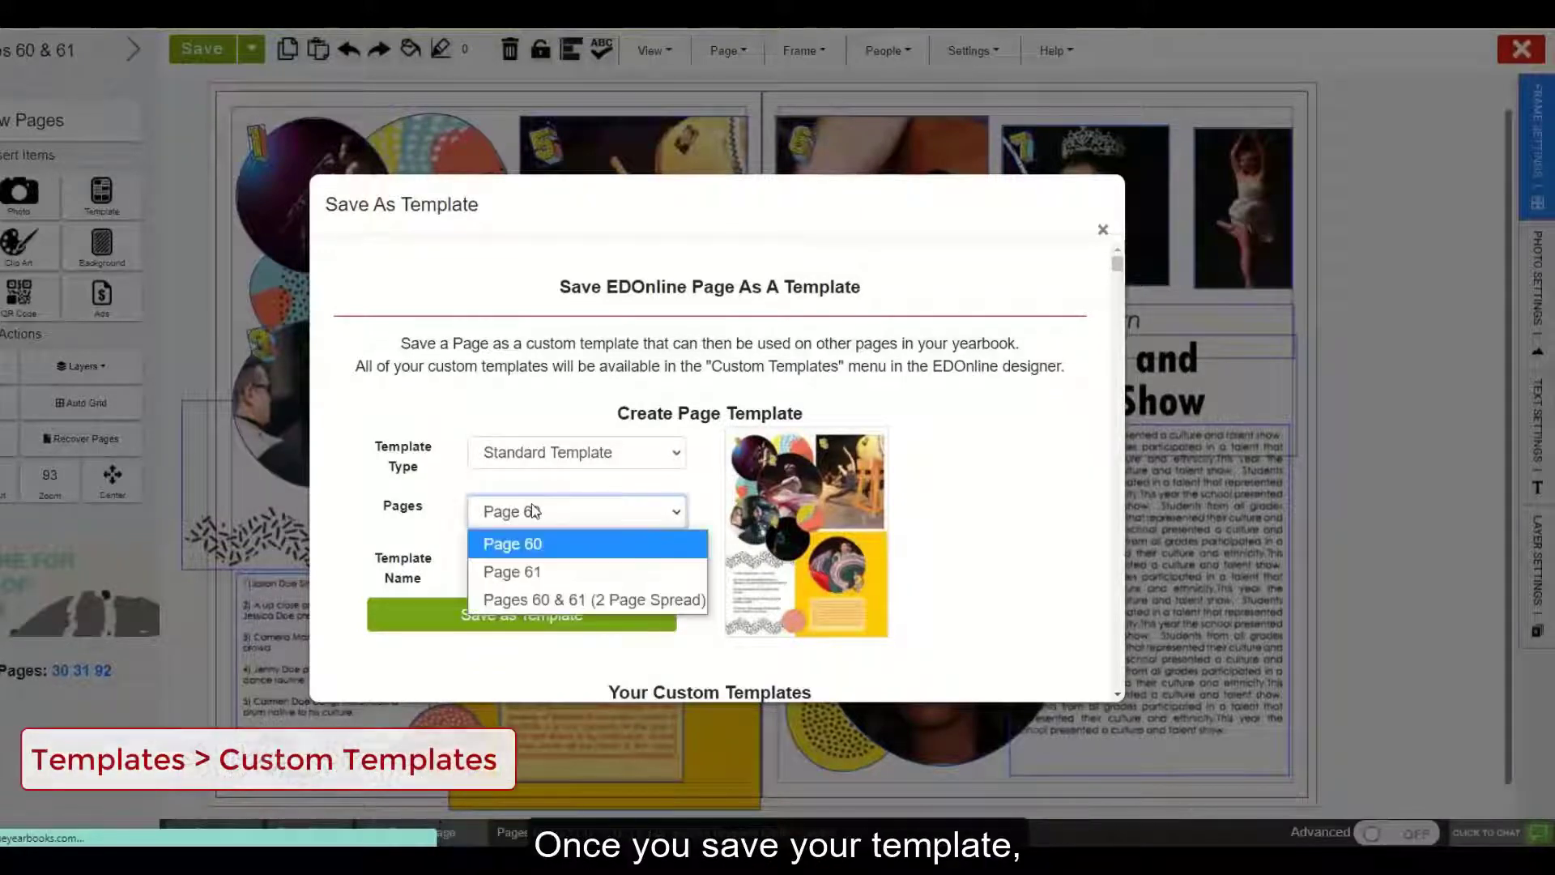
click(535, 544)
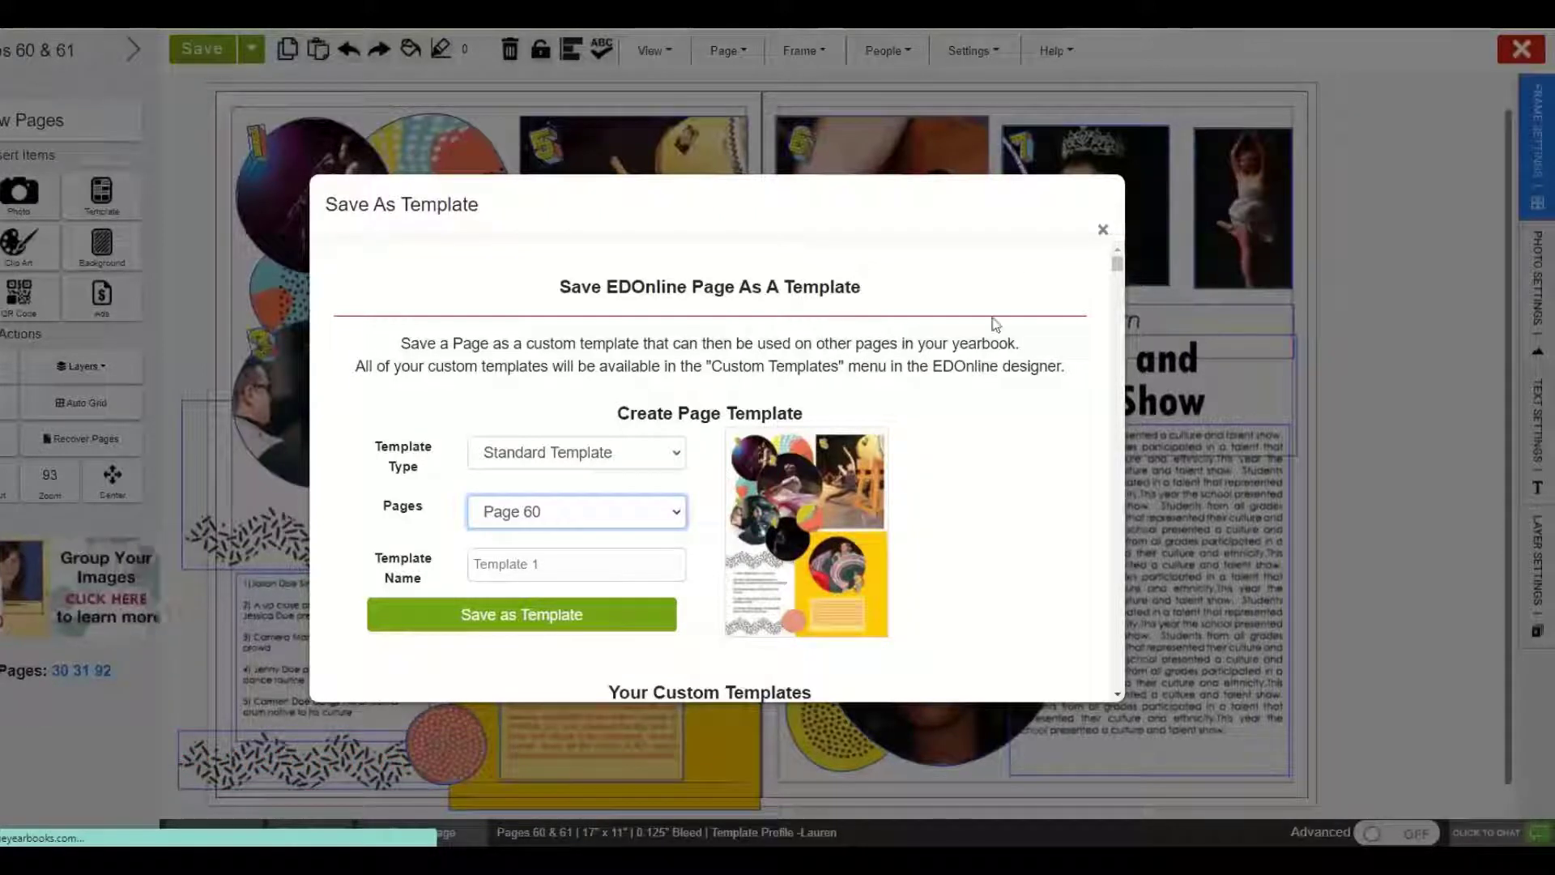
click(1103, 236)
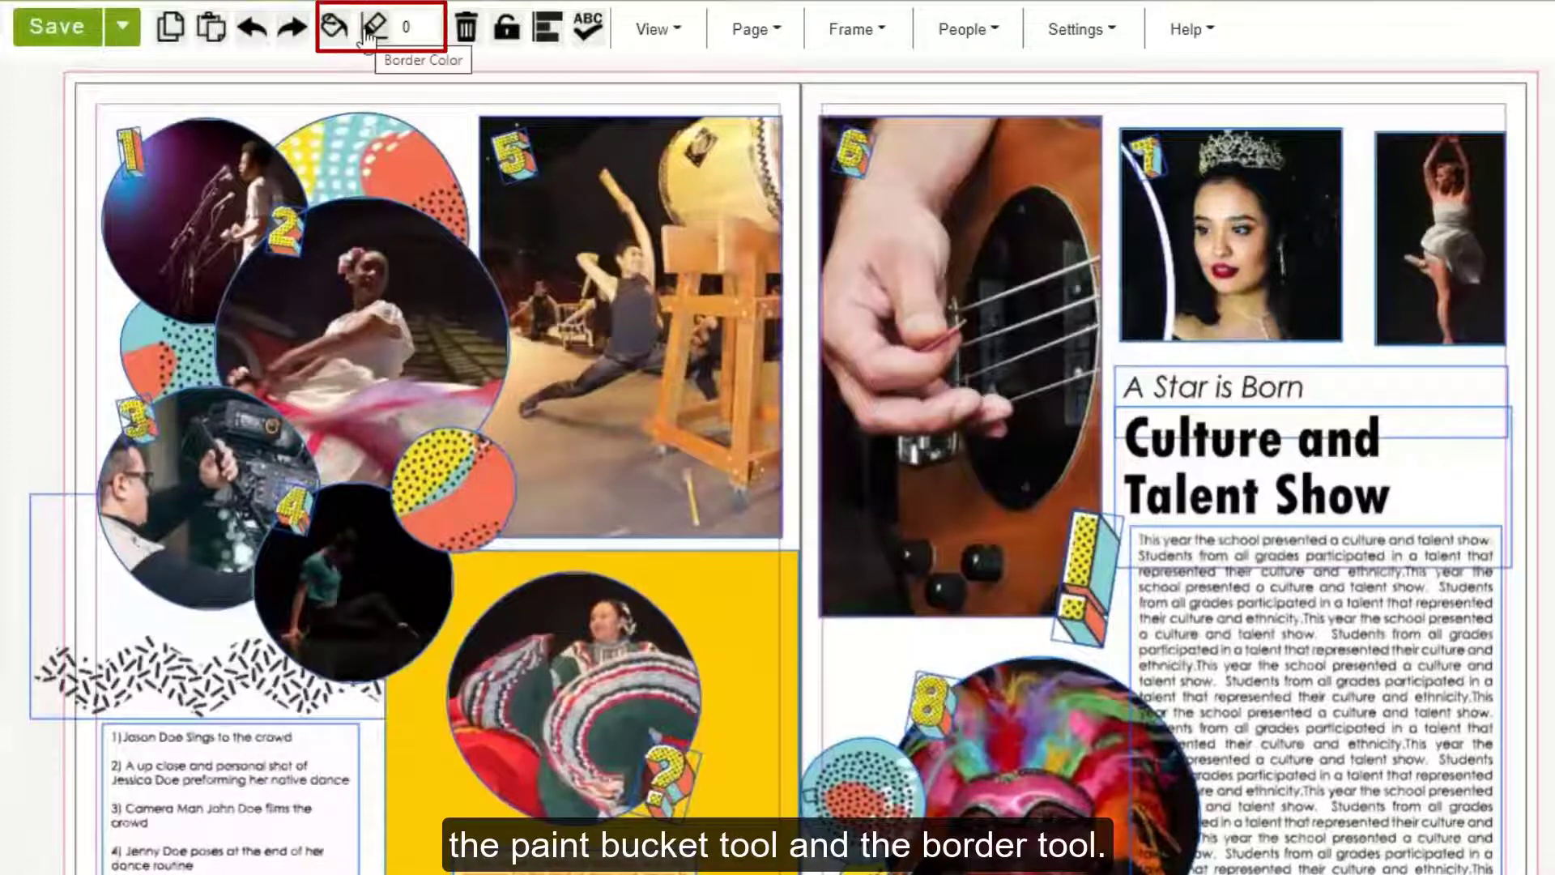
Fill the yellow block under photo 5 with teal
click(693, 558)
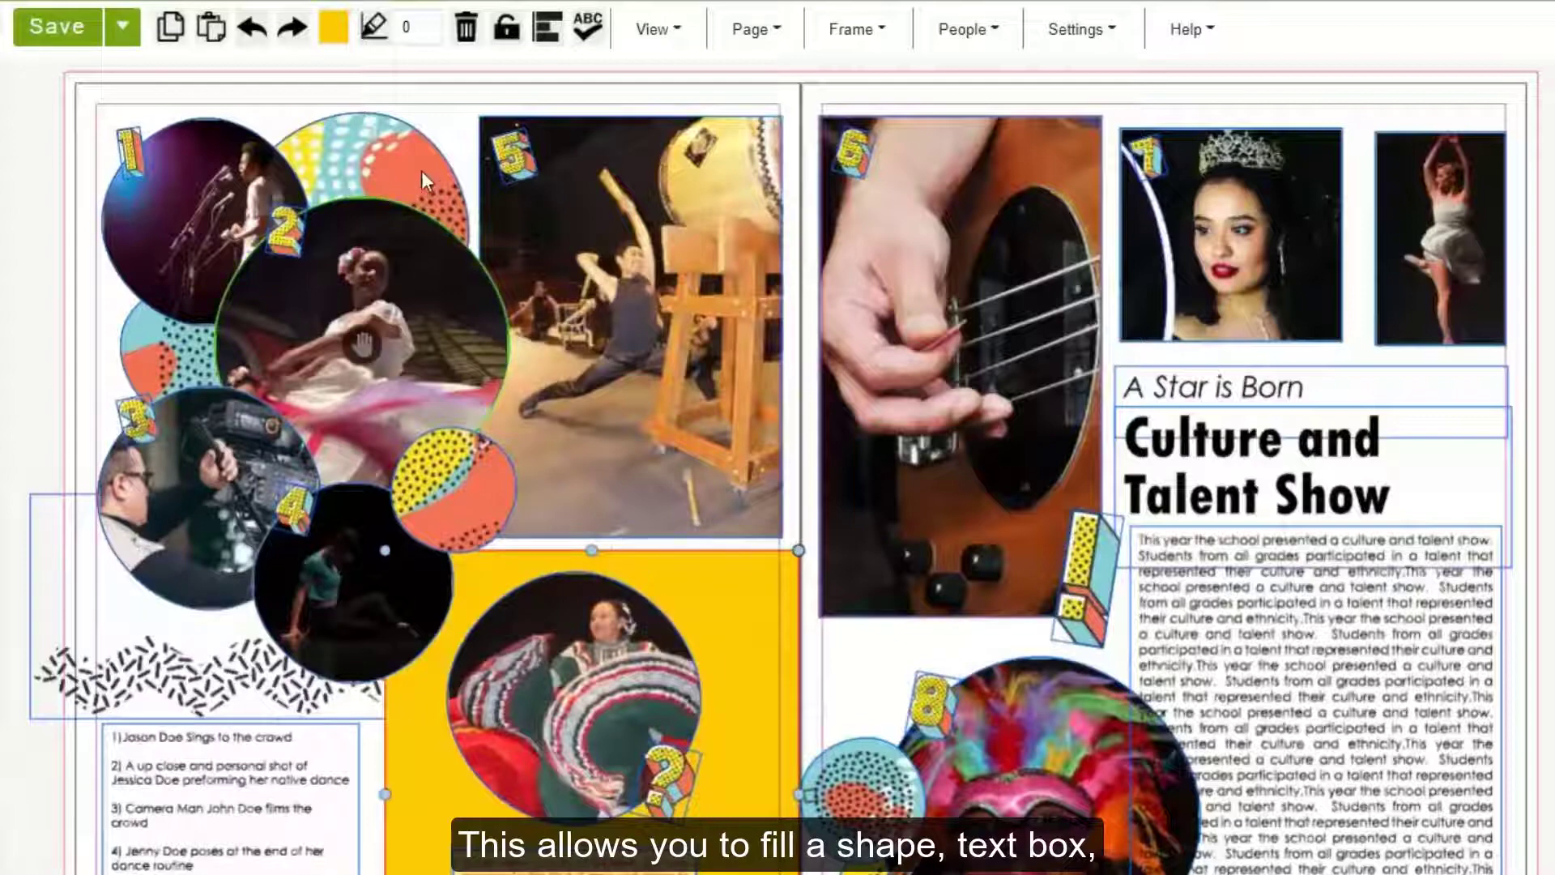
click(339, 37)
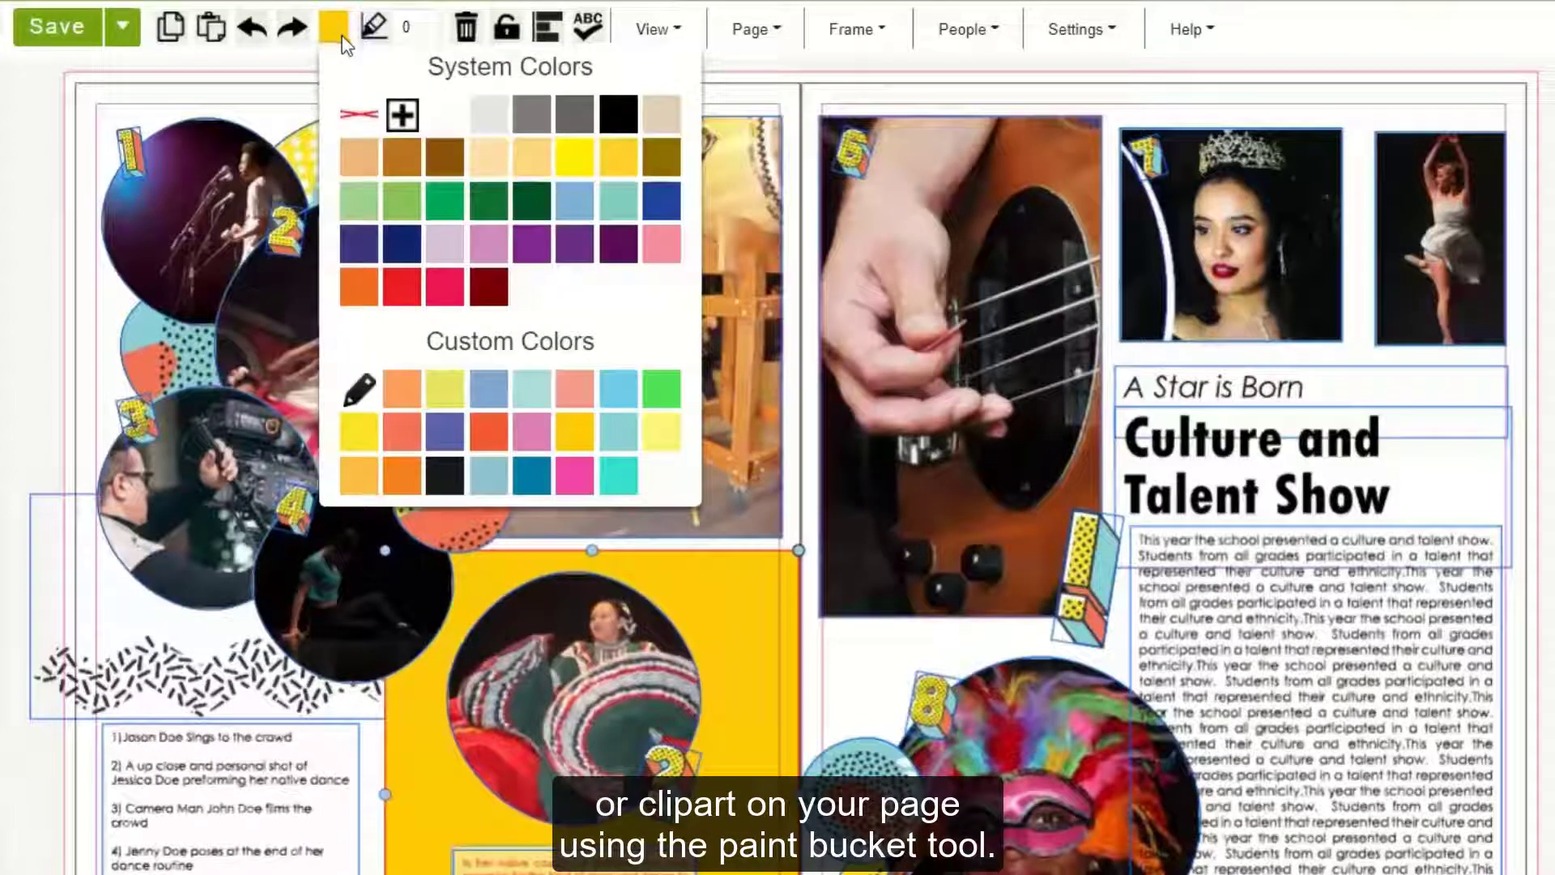
click(611, 194)
Give photo 5 an aqua border and increase its border width twice
click(609, 205)
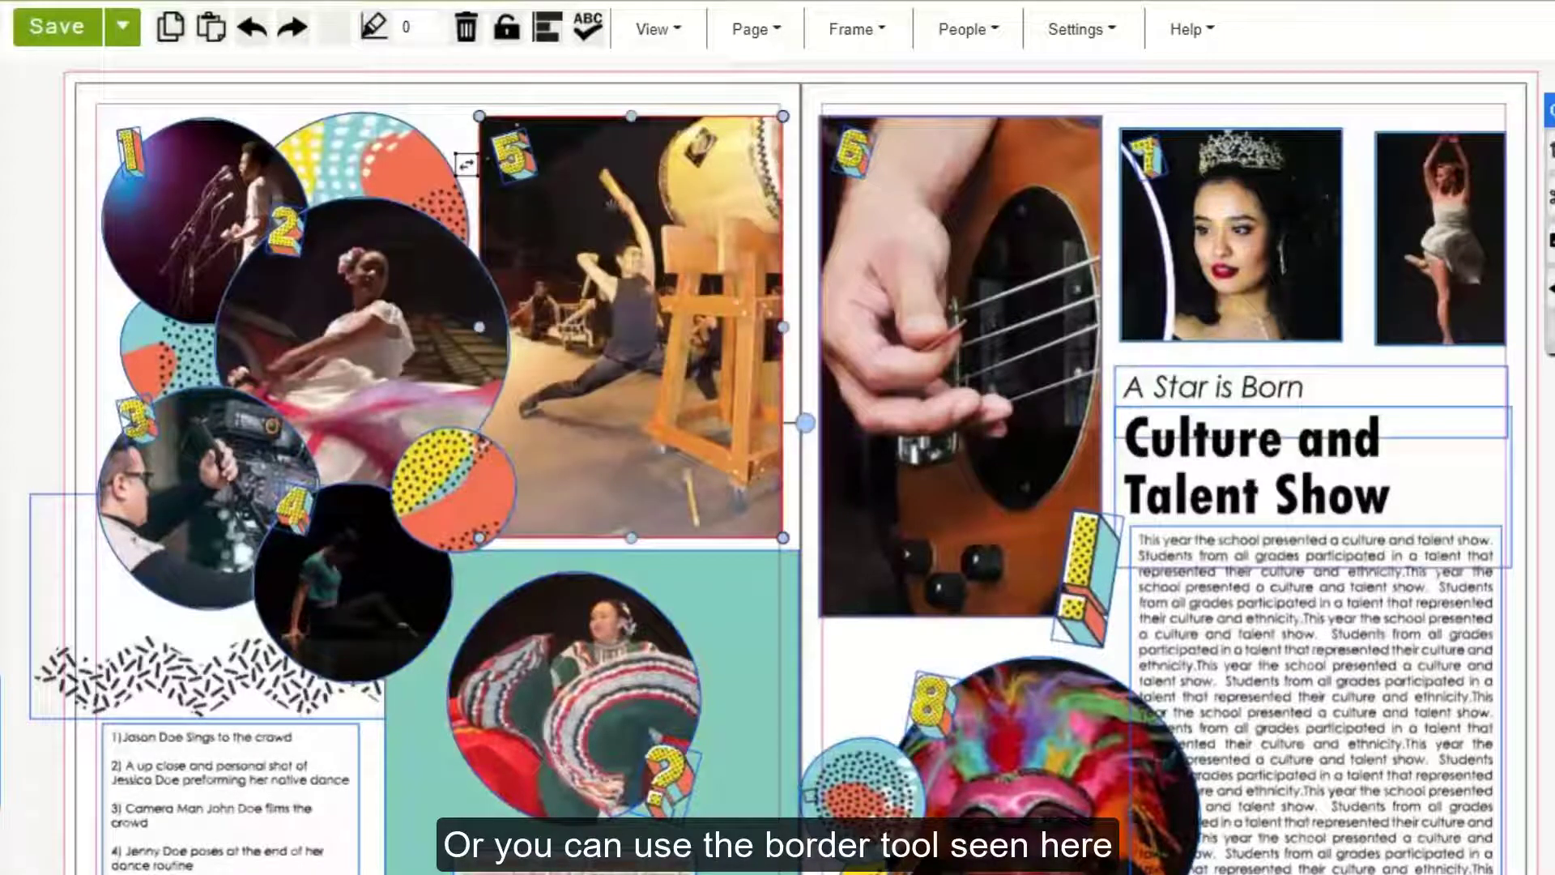
click(374, 29)
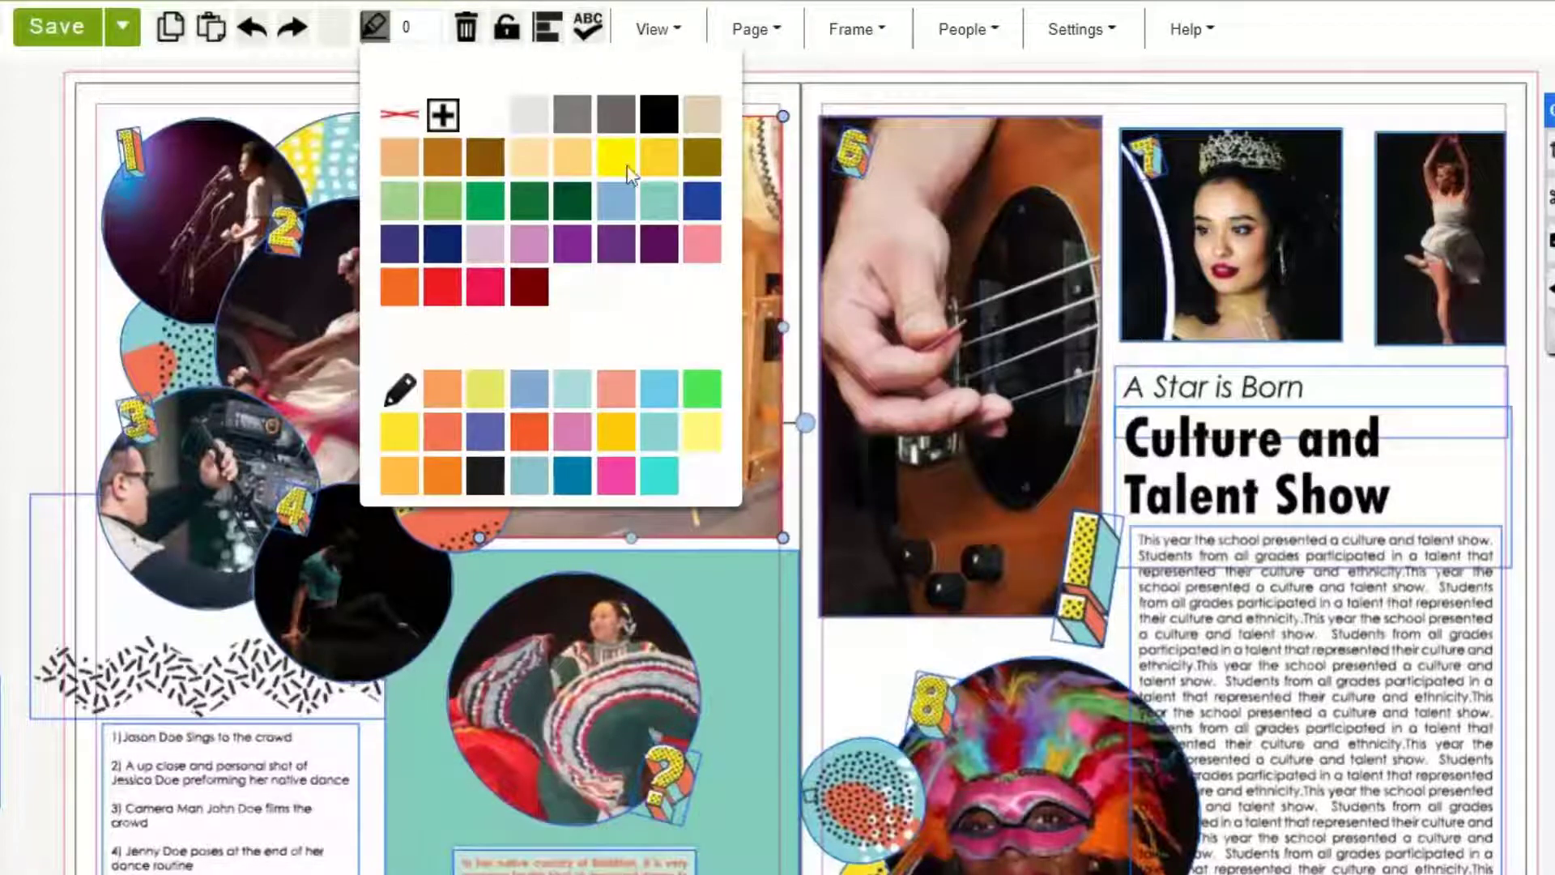
click(668, 199)
click(432, 25)
click(432, 25)
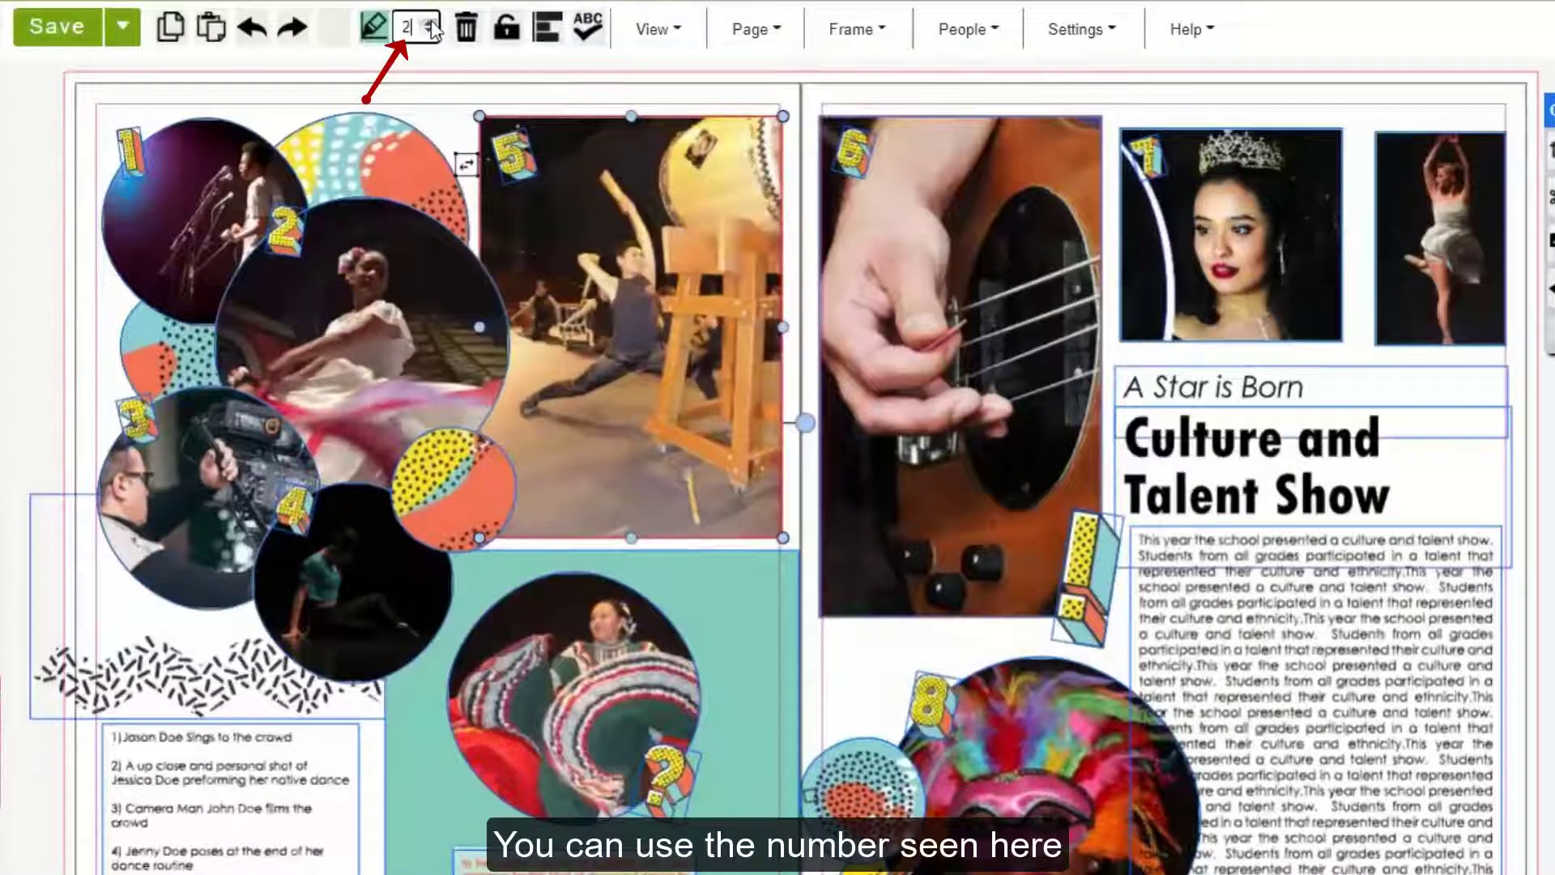
click(431, 25)
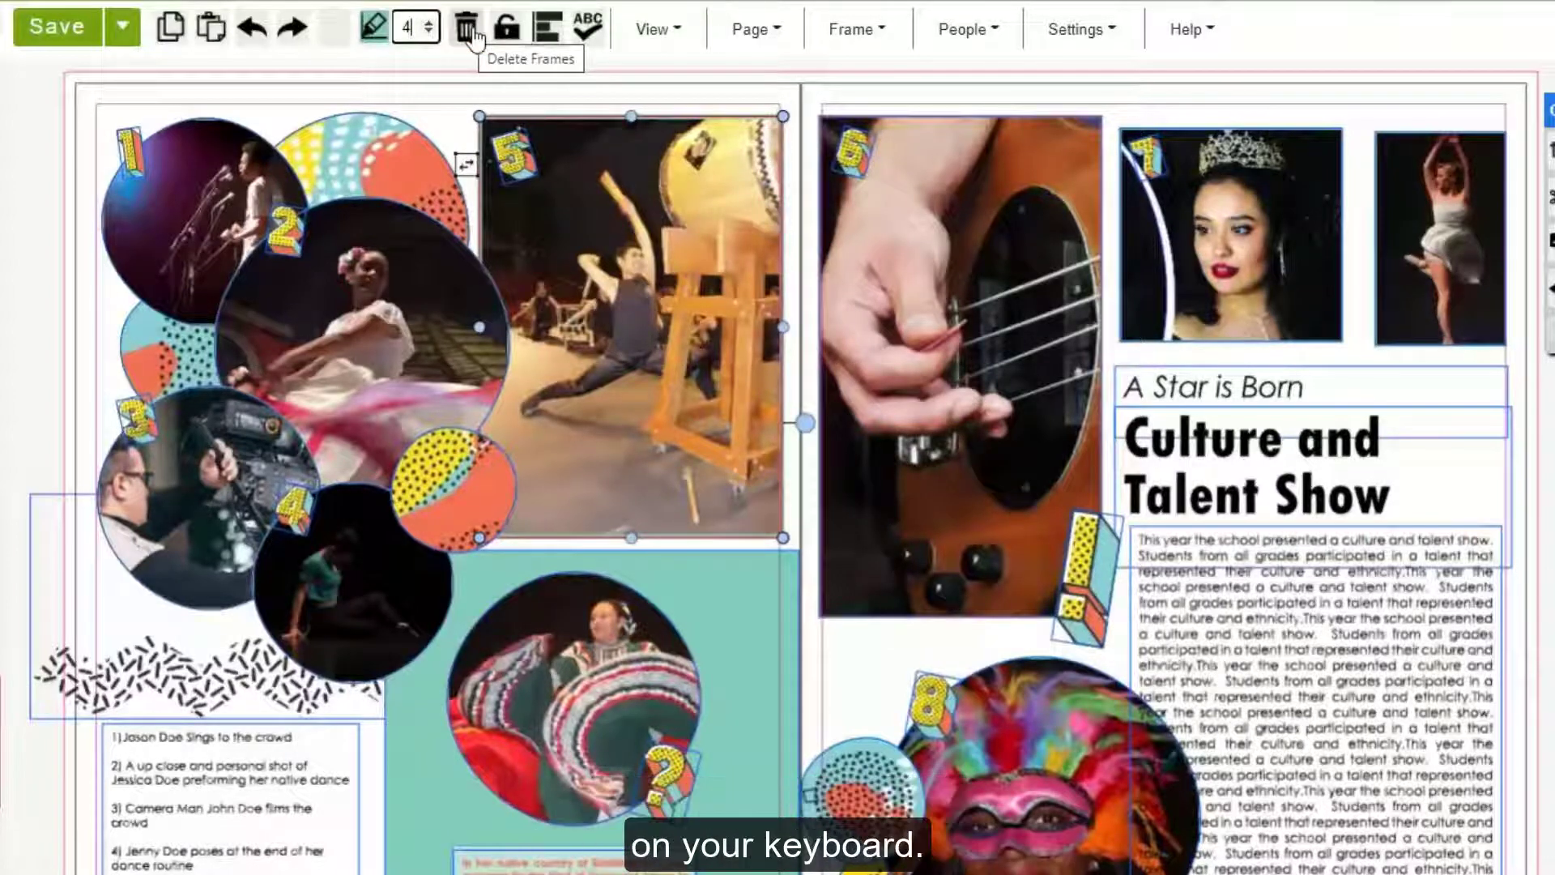
Lock and unlock photo 5, then select the guitar photo, photo 7 and the dancer photo
click(506, 36)
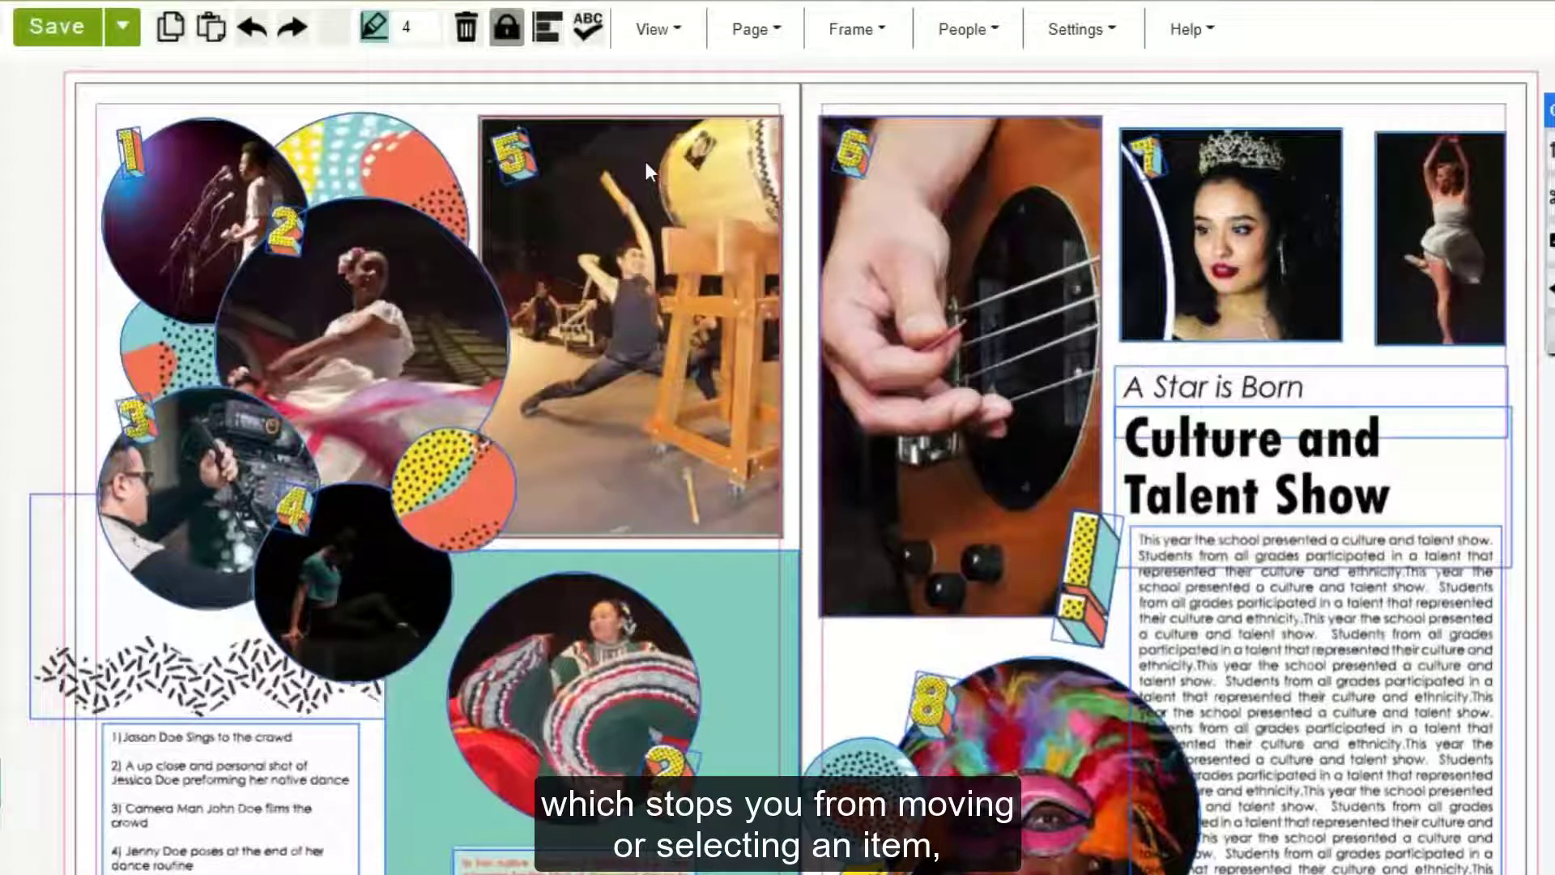
click(505, 34)
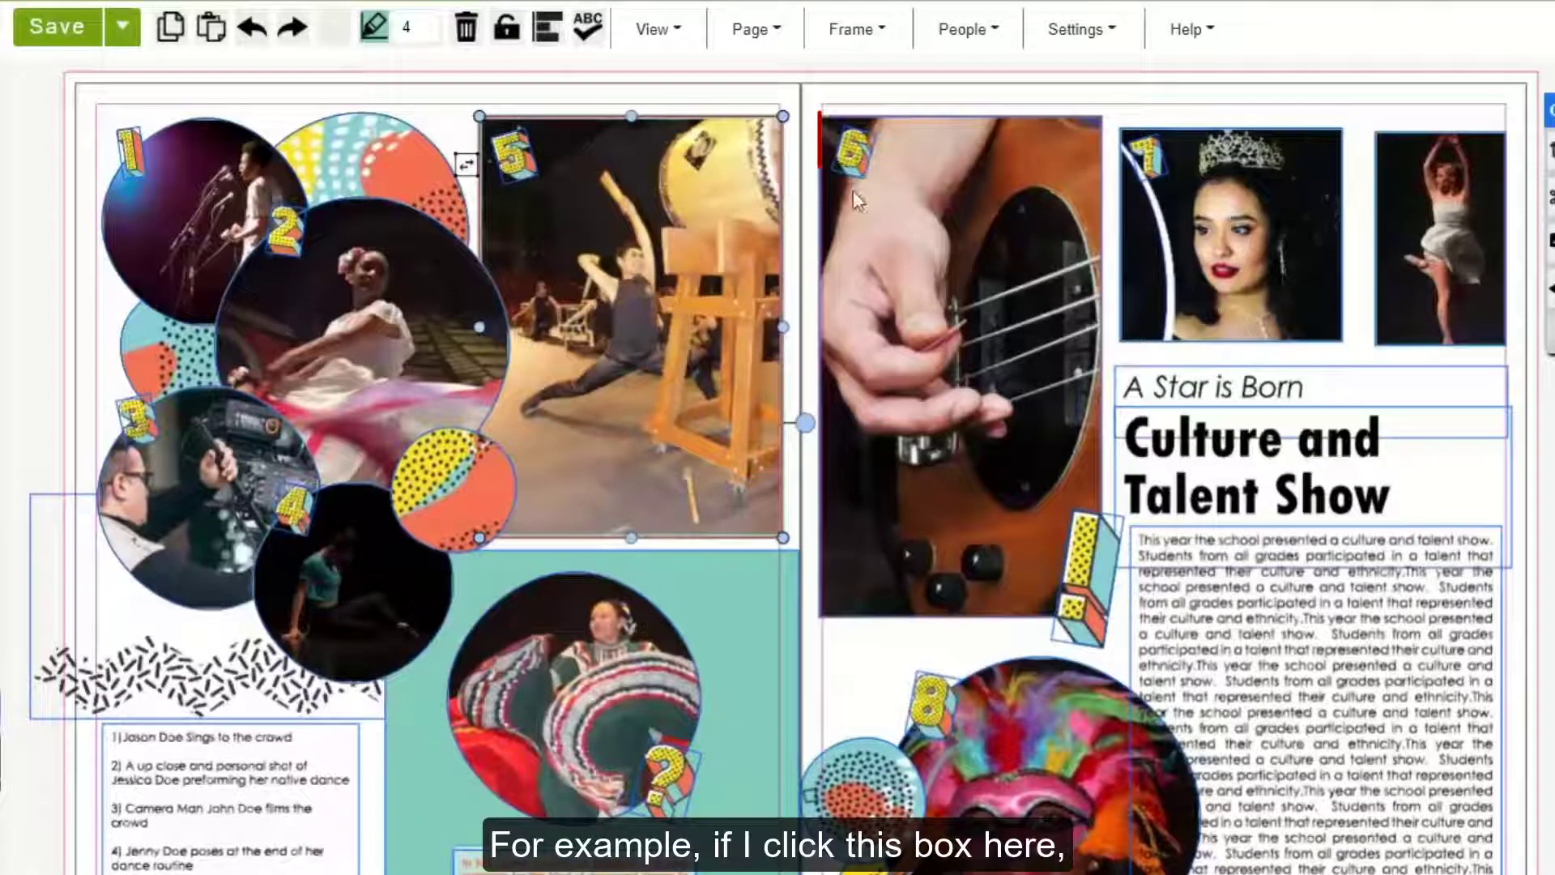
click(923, 195)
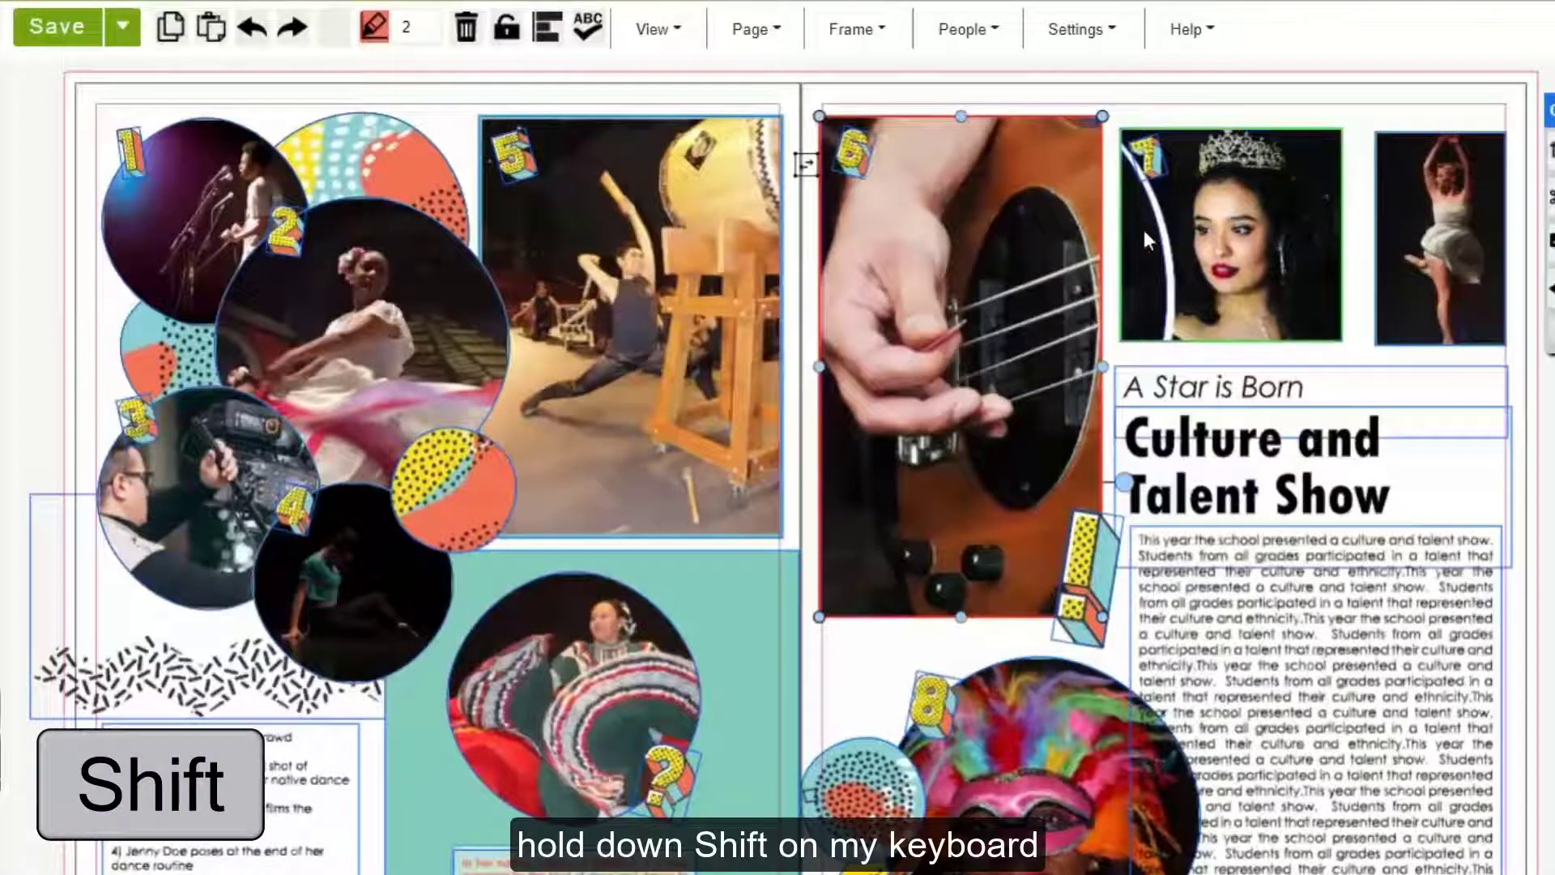
shift+click(1192, 238)
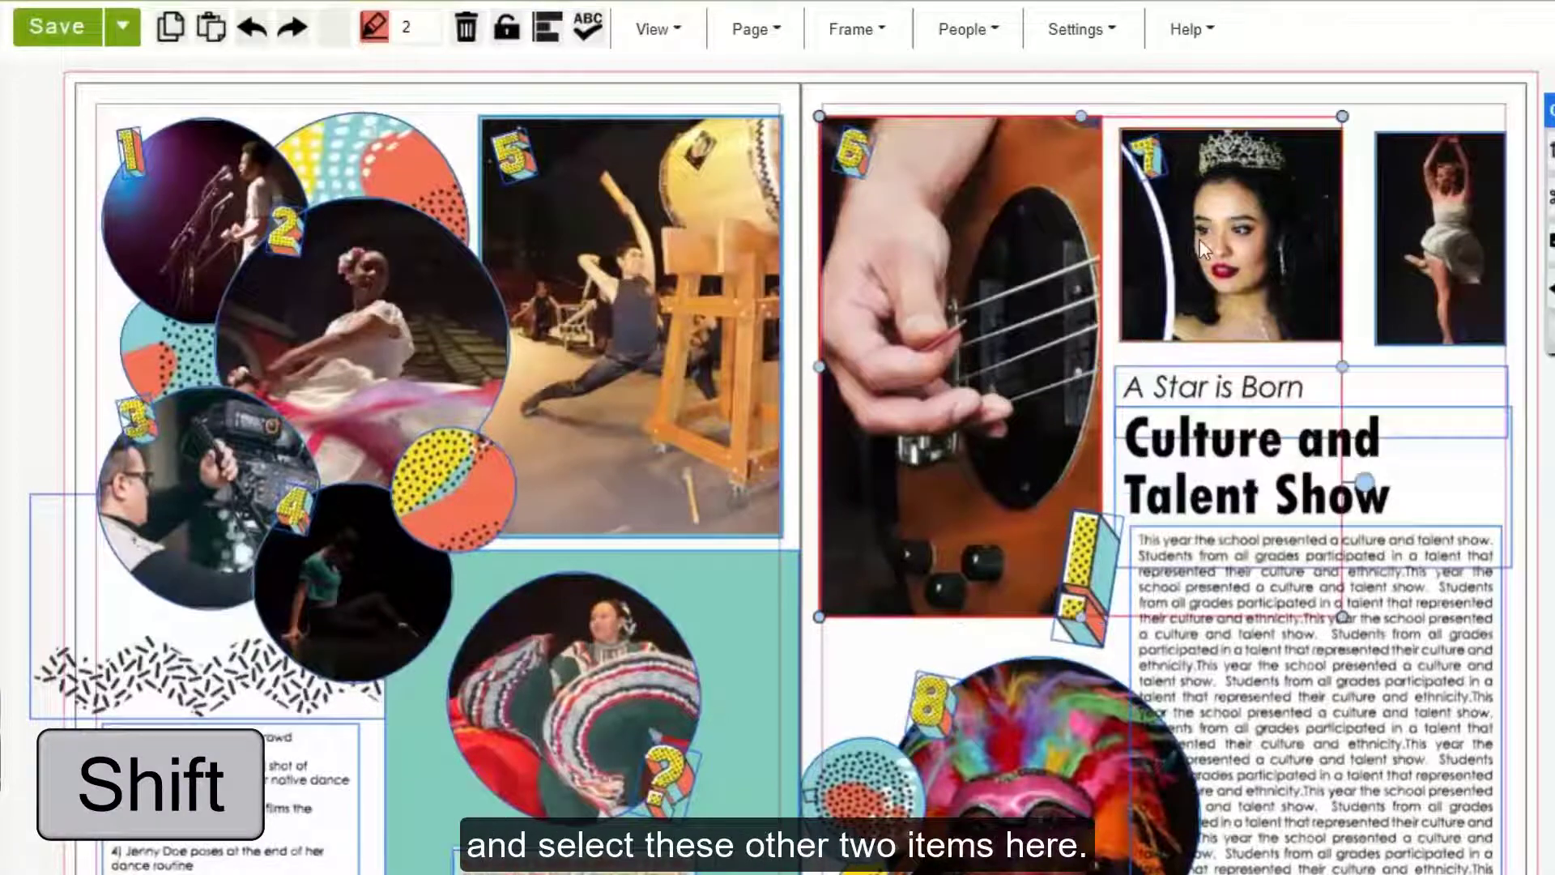
shift+click(1440, 218)
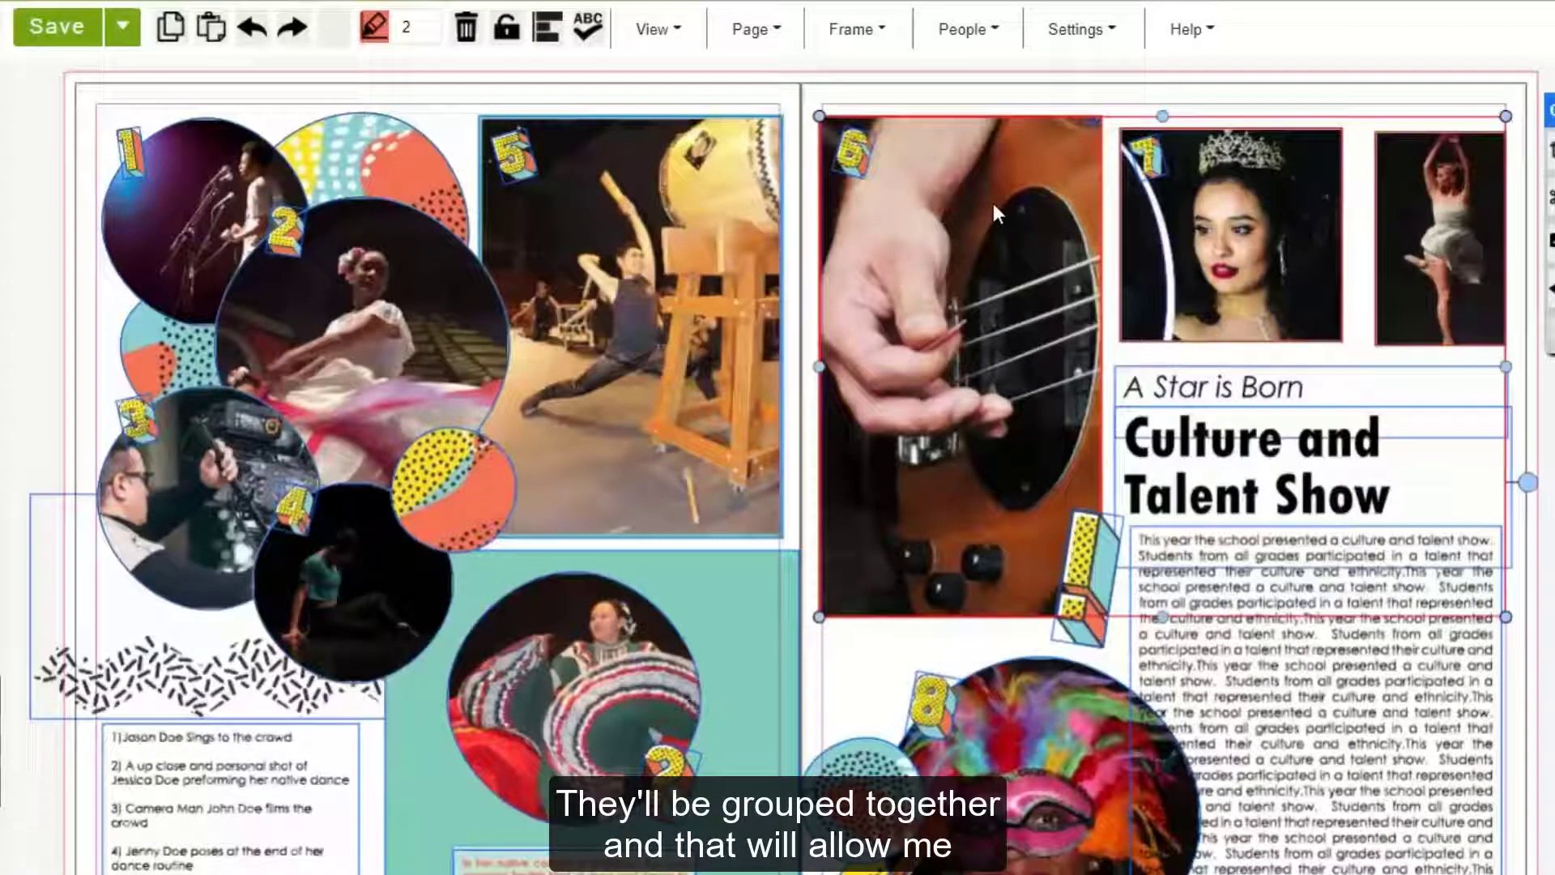
Align the three selected photos along their tops, then deselect them
click(553, 40)
mouse_move(654, 100)
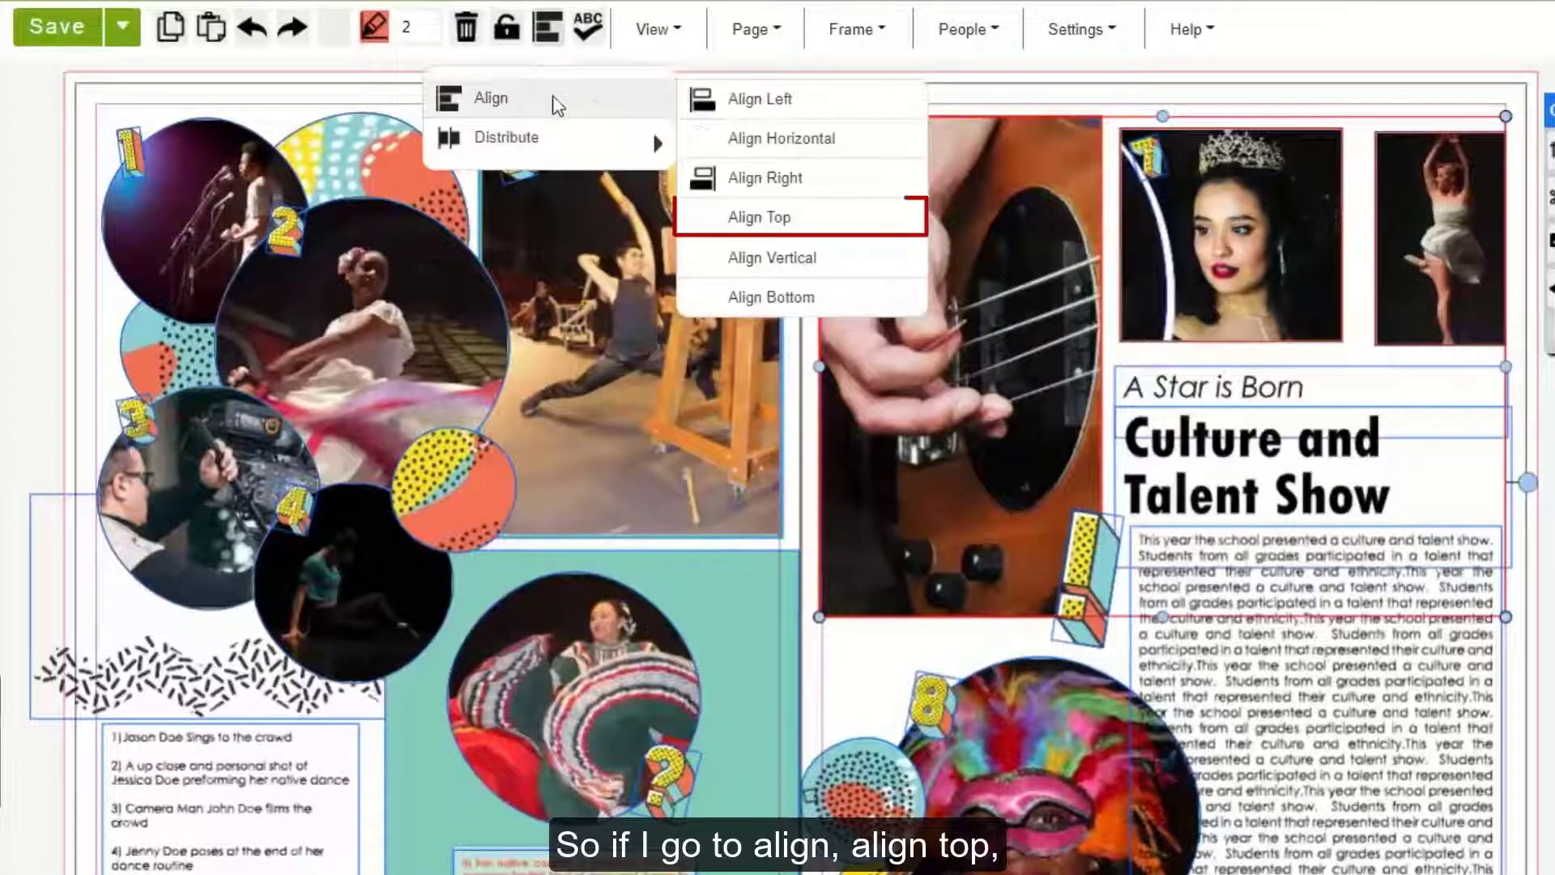
click(712, 217)
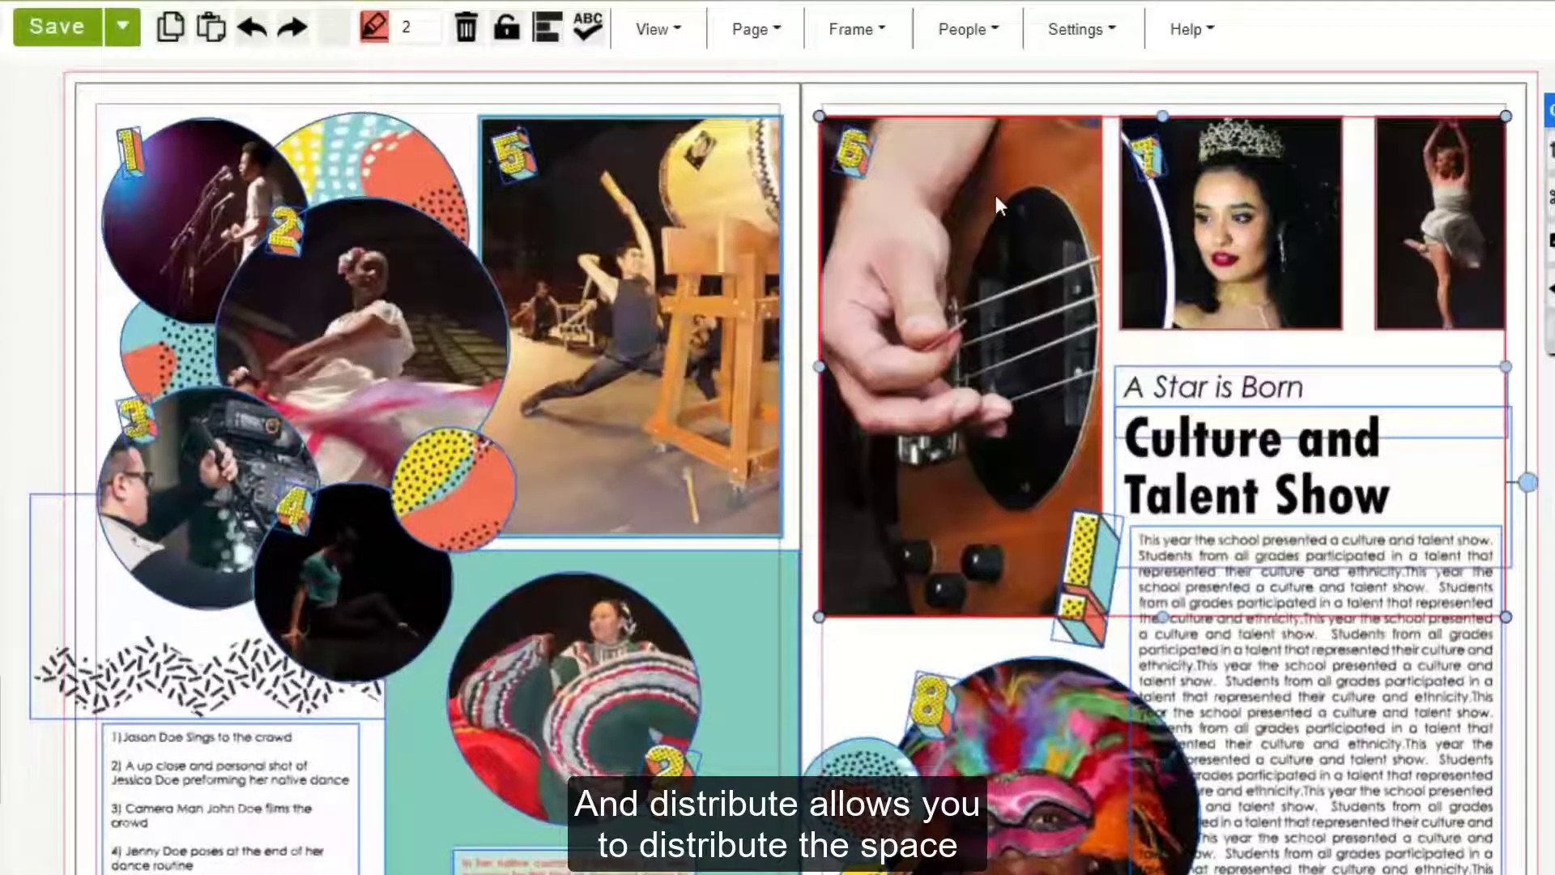
click(639, 89)
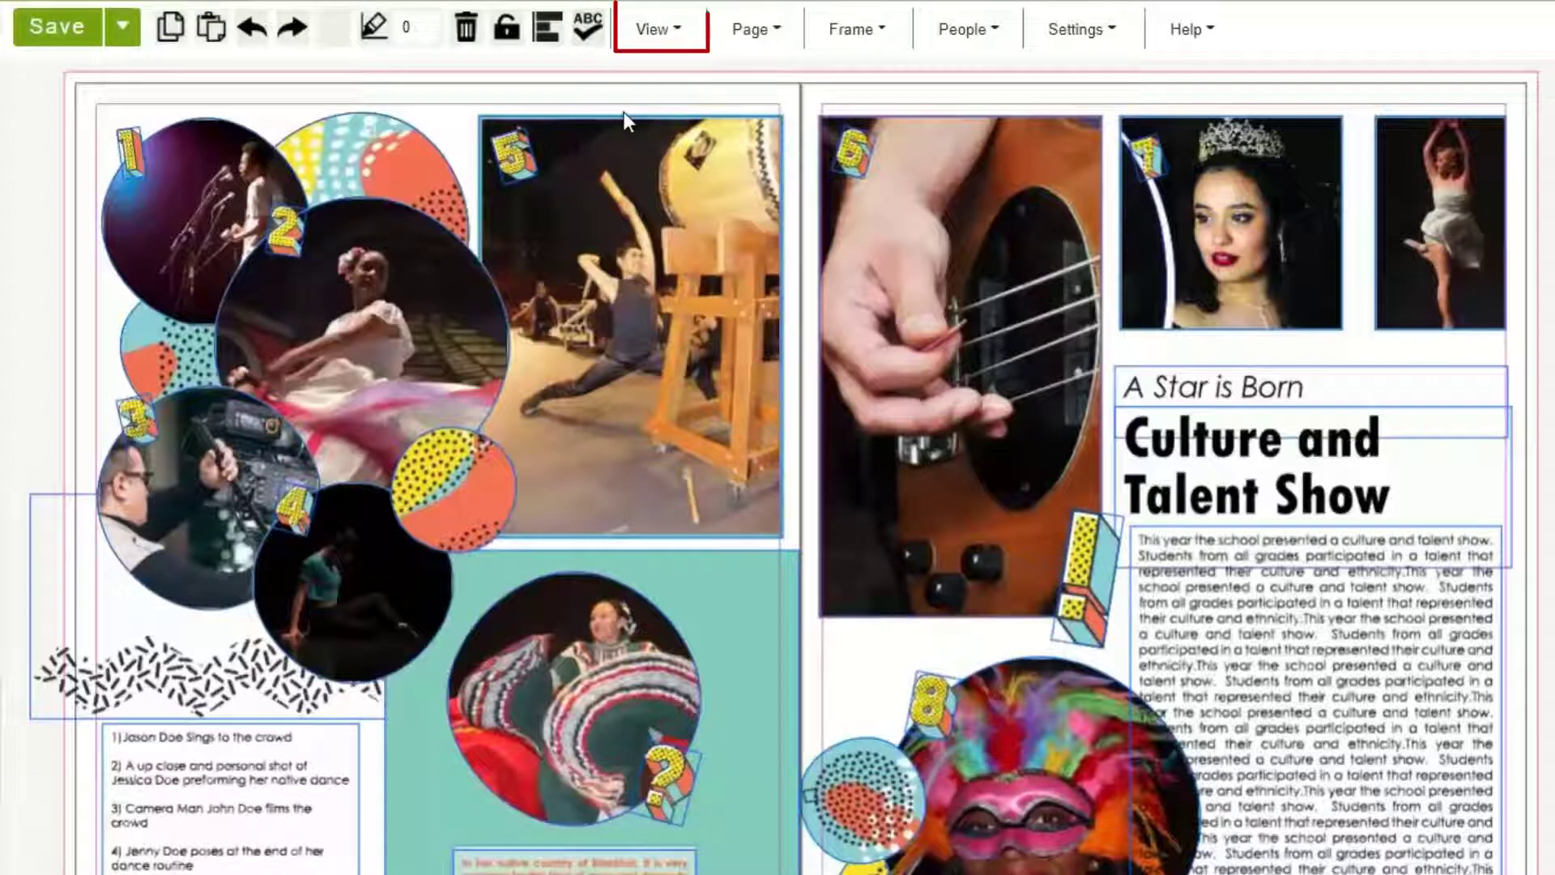
Toggle rulers on and off, enable frame snapping, and snap the dancer photo beside photo 7
click(658, 29)
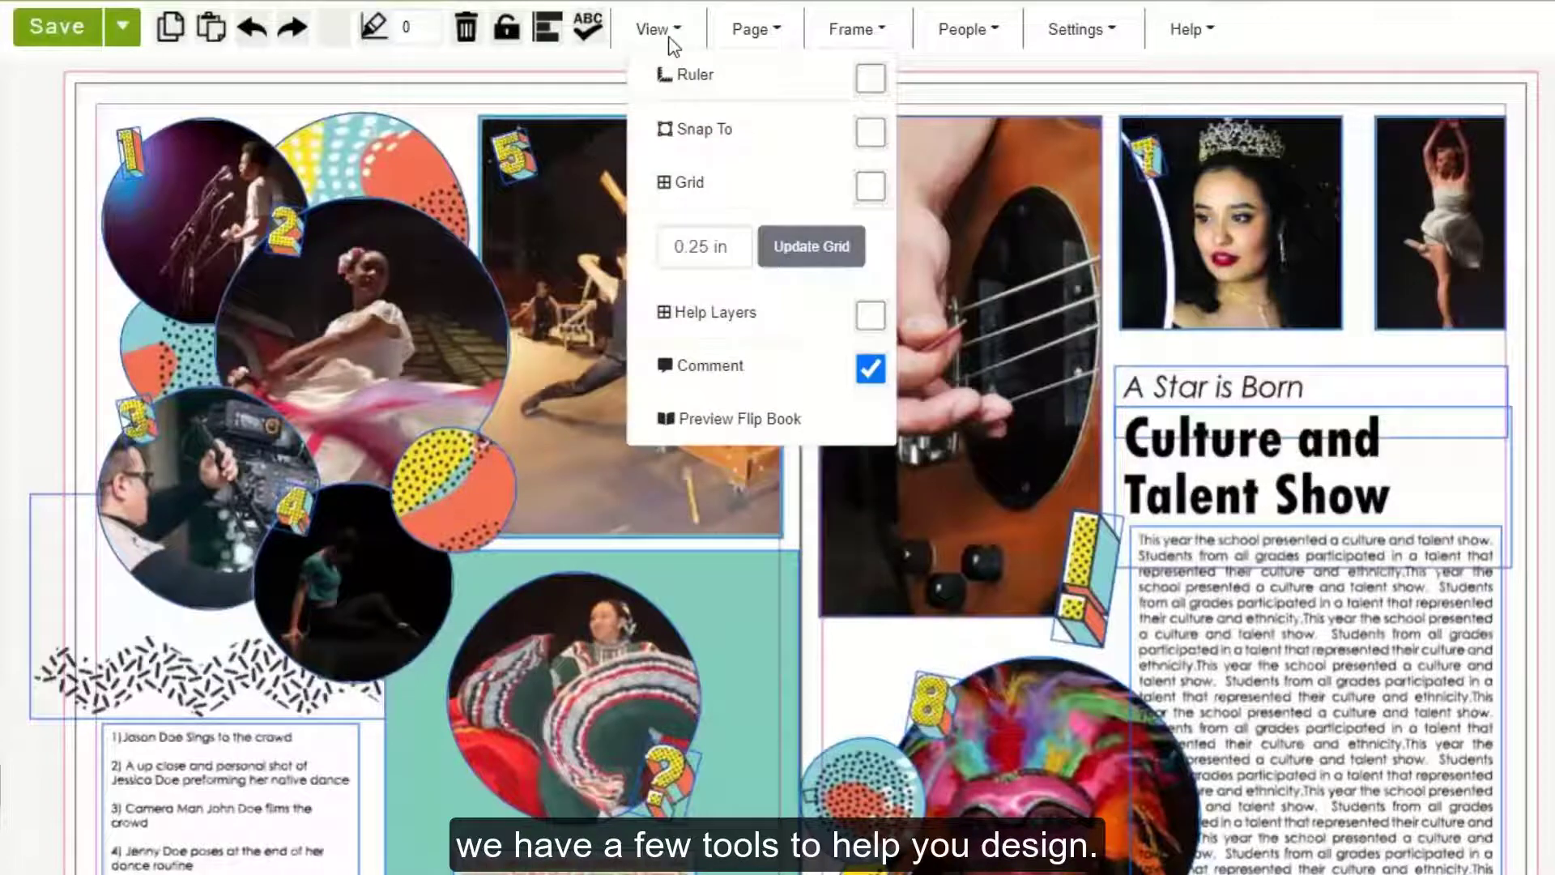
click(868, 79)
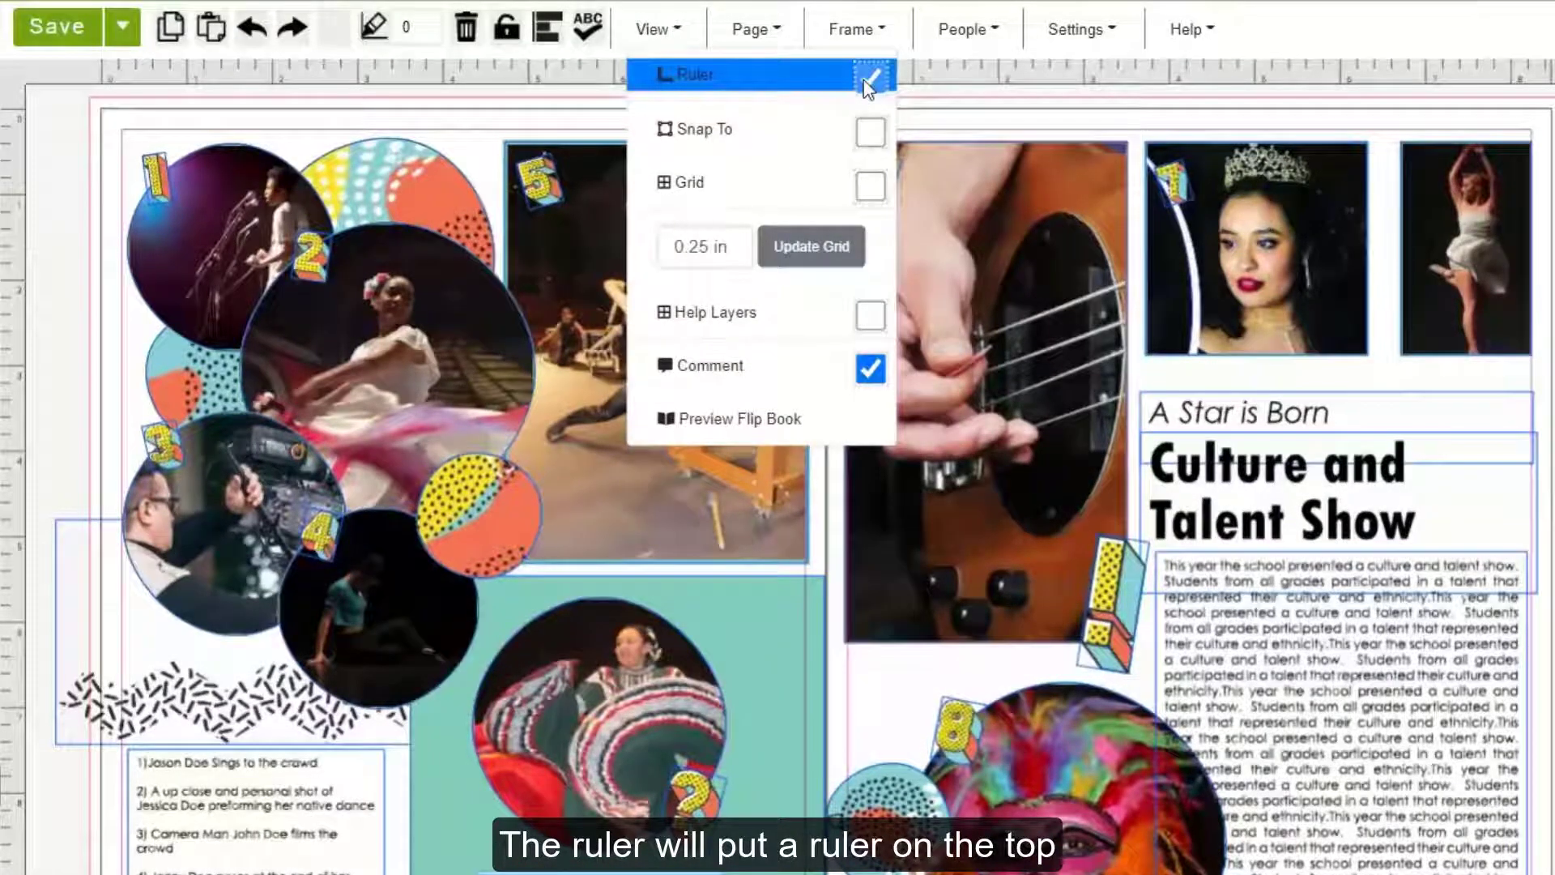
click(869, 78)
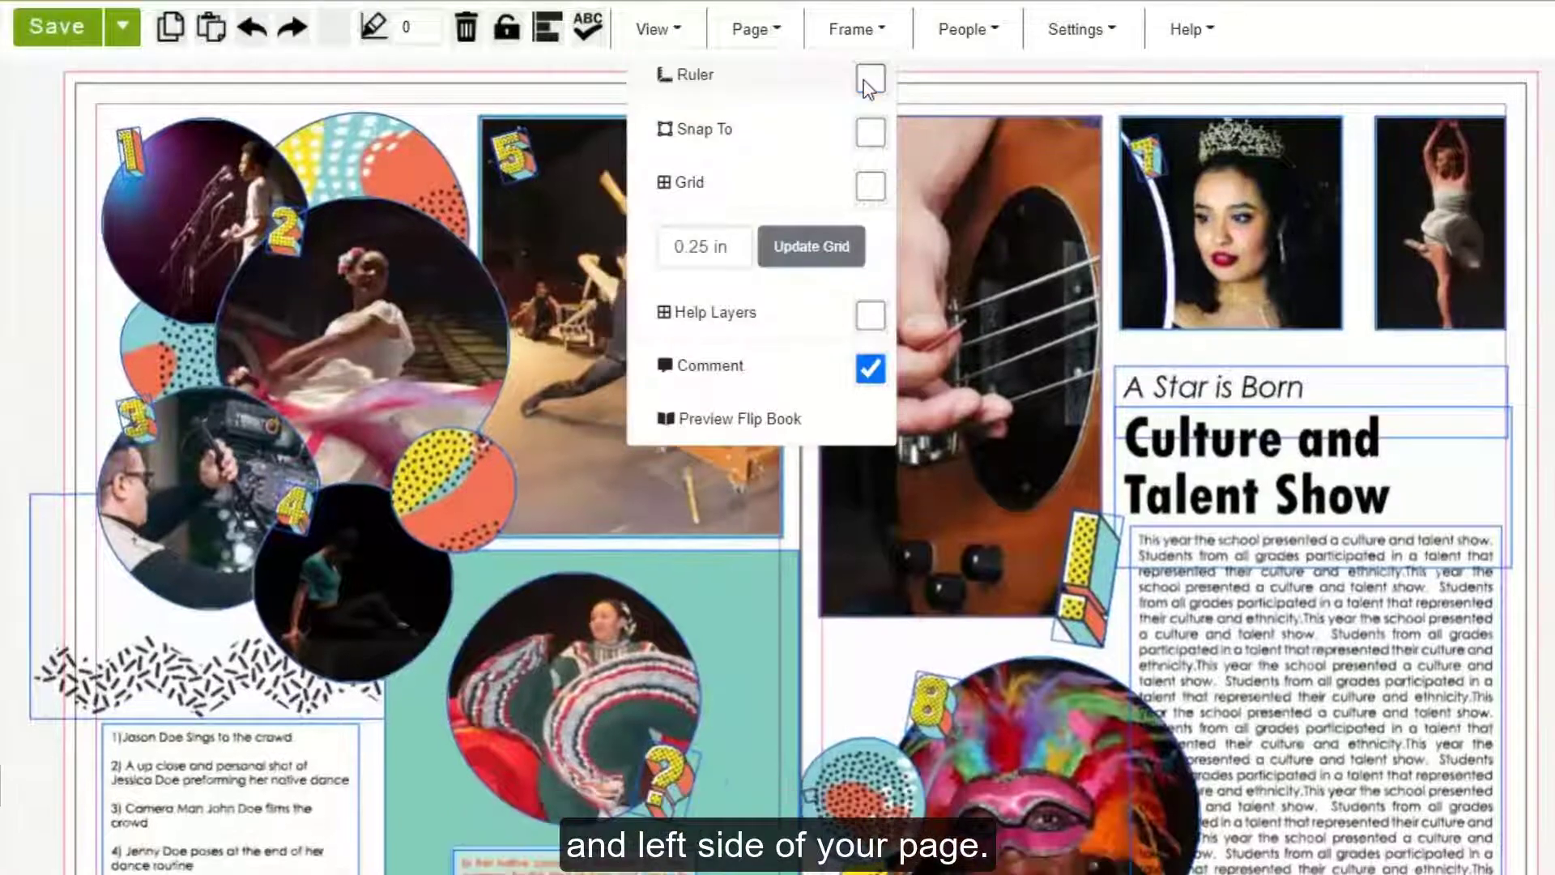
click(870, 132)
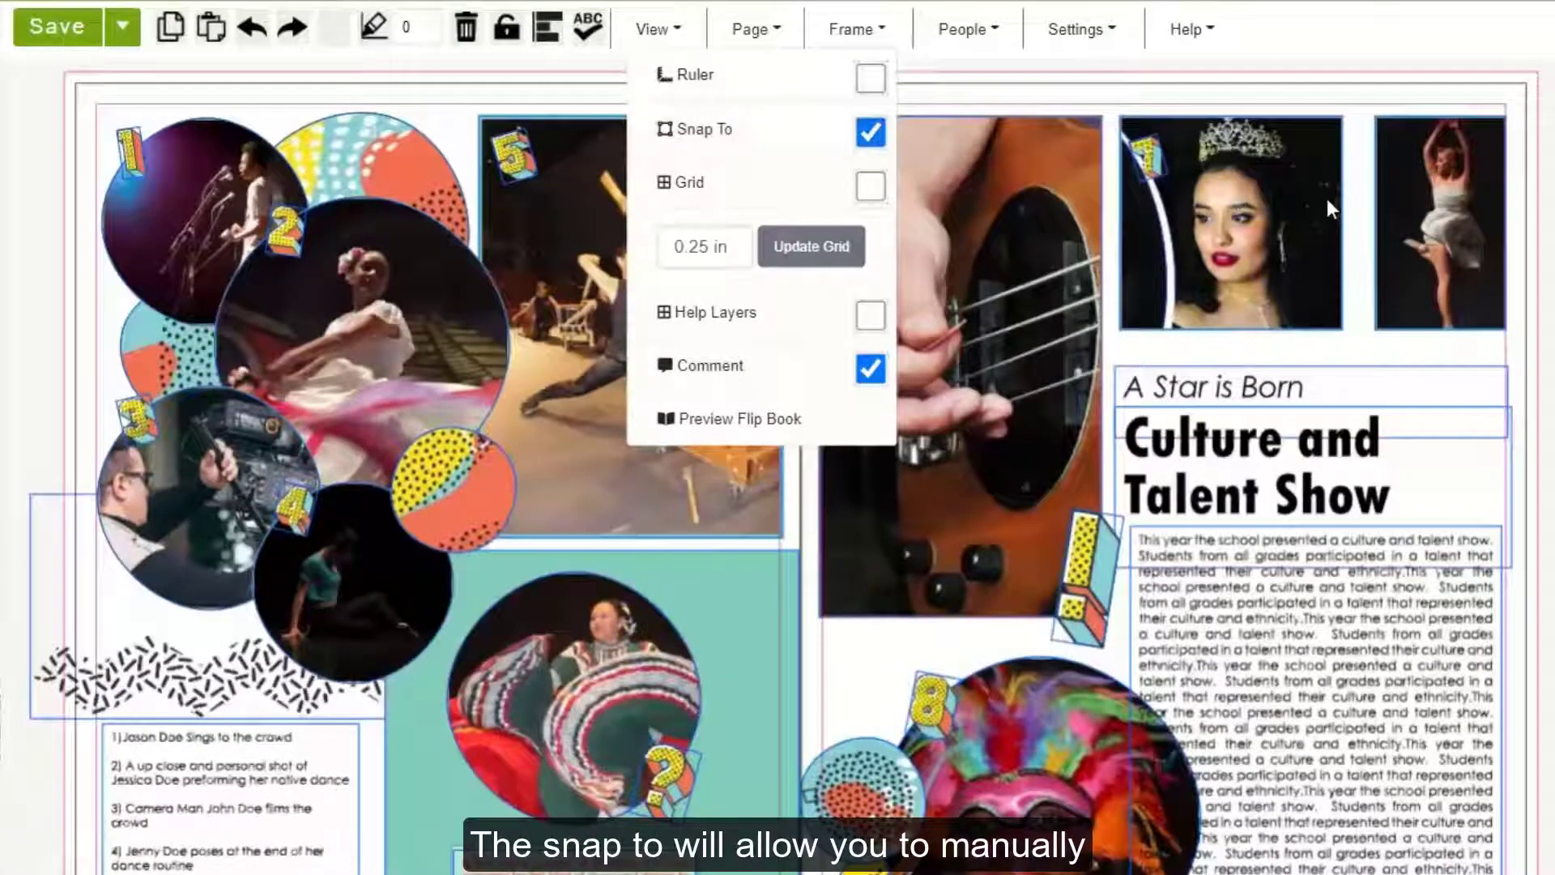
click(1304, 196)
click(1278, 193)
drag(1434, 193, 1433, 221)
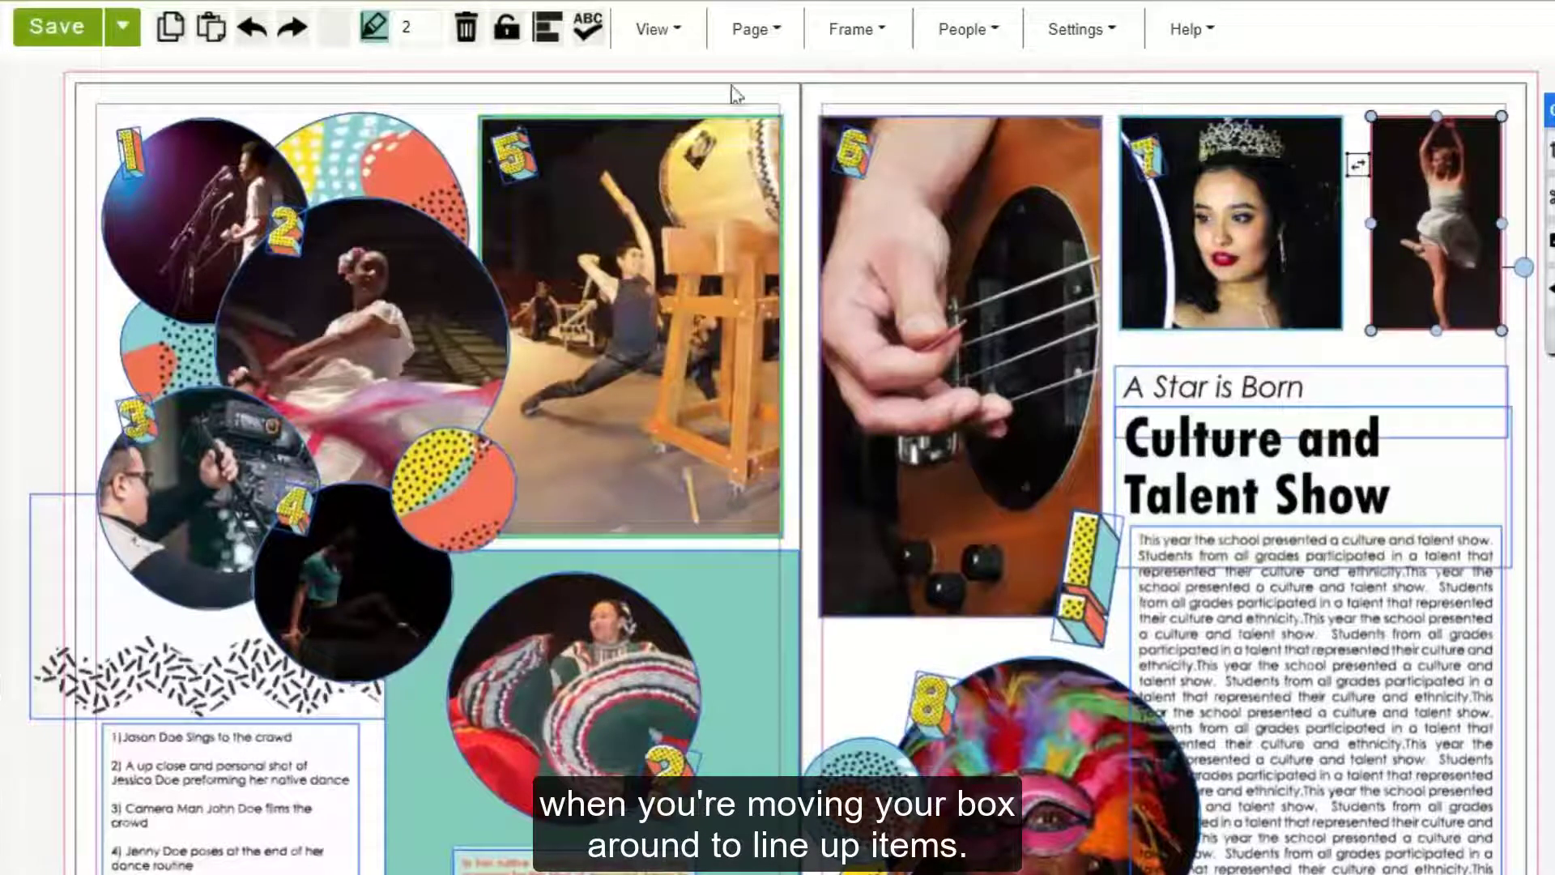
Show the layout grid and center guides, hide both again, and bring up the Page menu
click(669, 30)
click(870, 186)
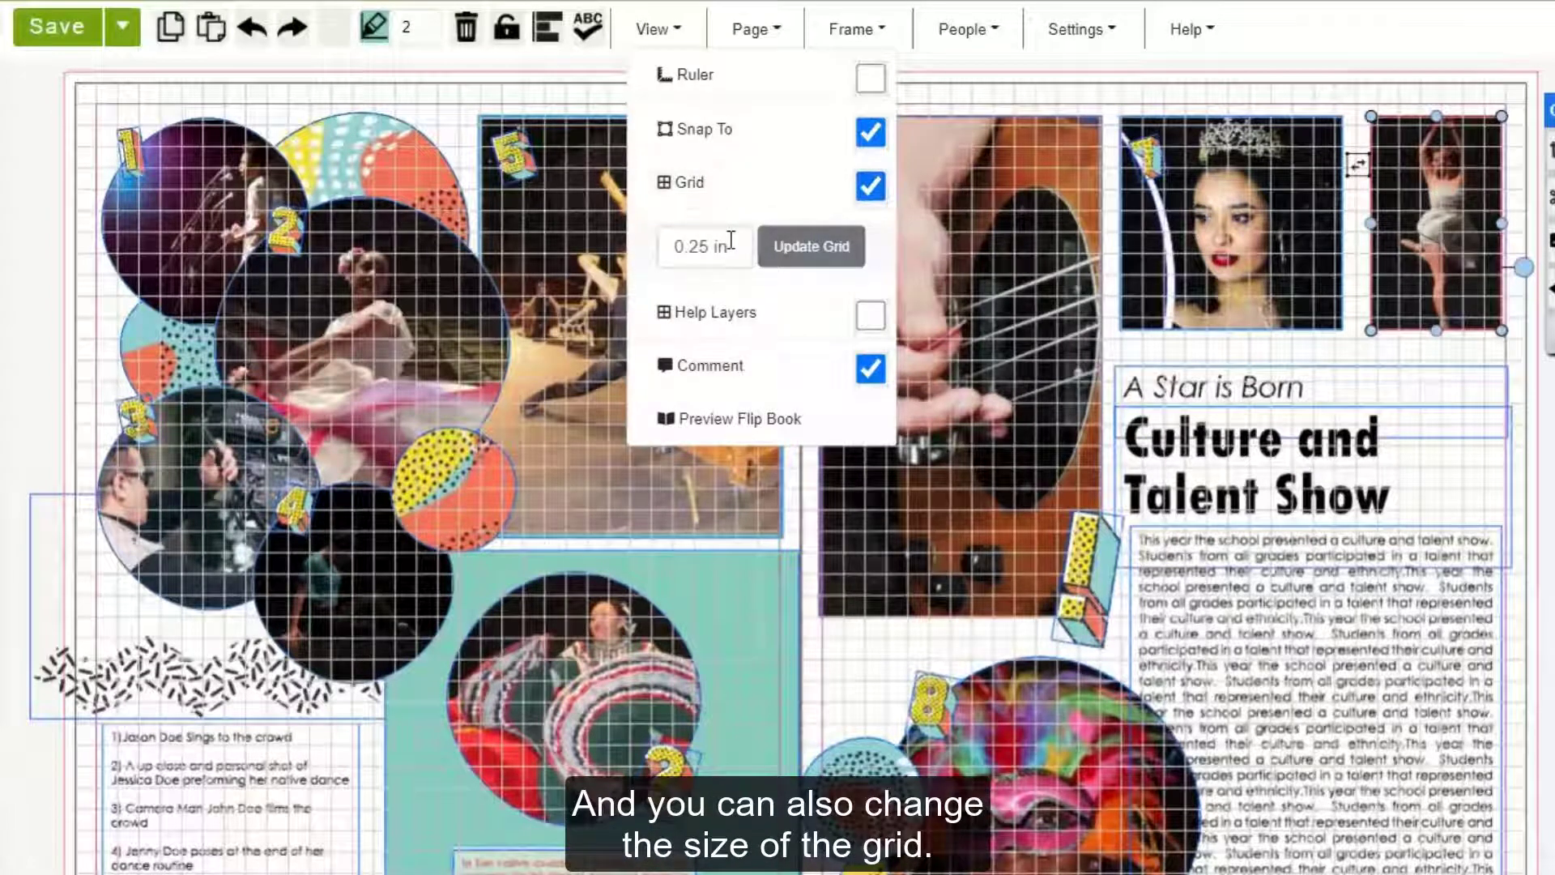
click(873, 316)
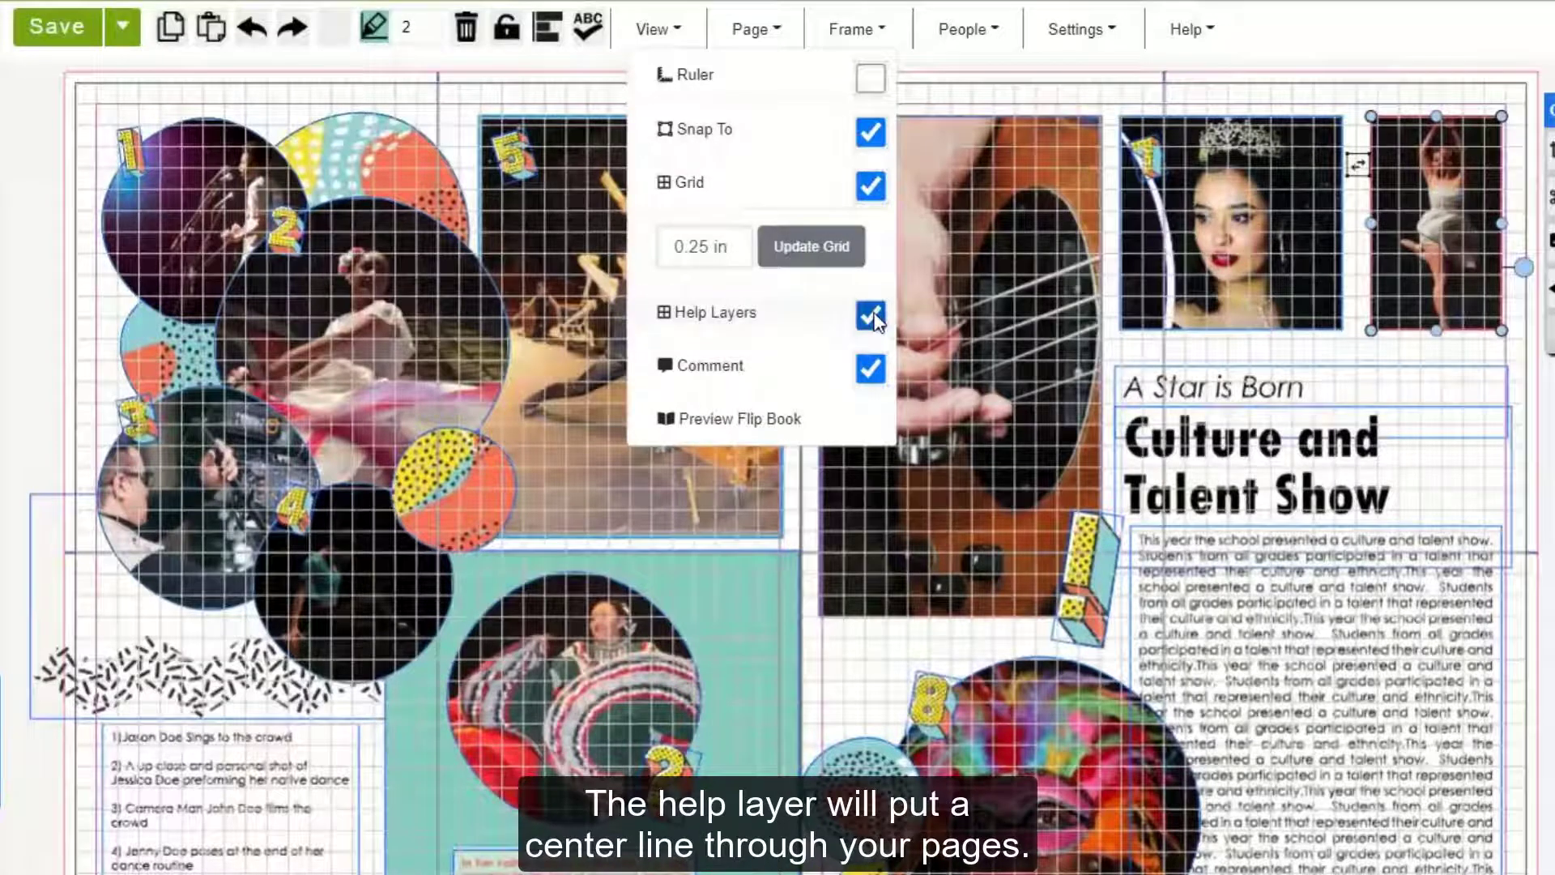
click(874, 316)
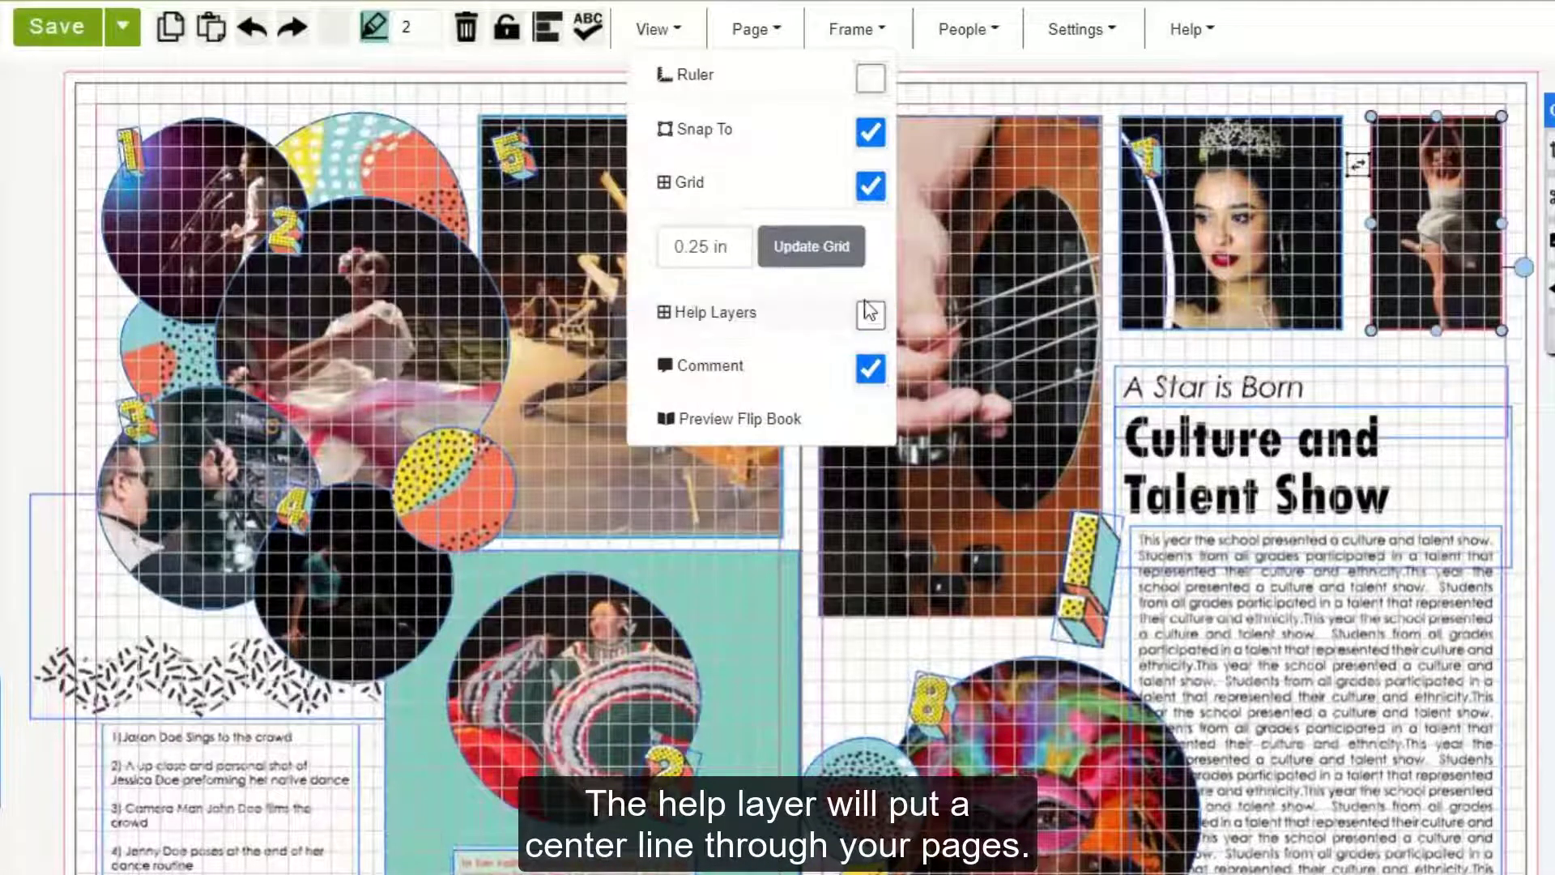
click(869, 185)
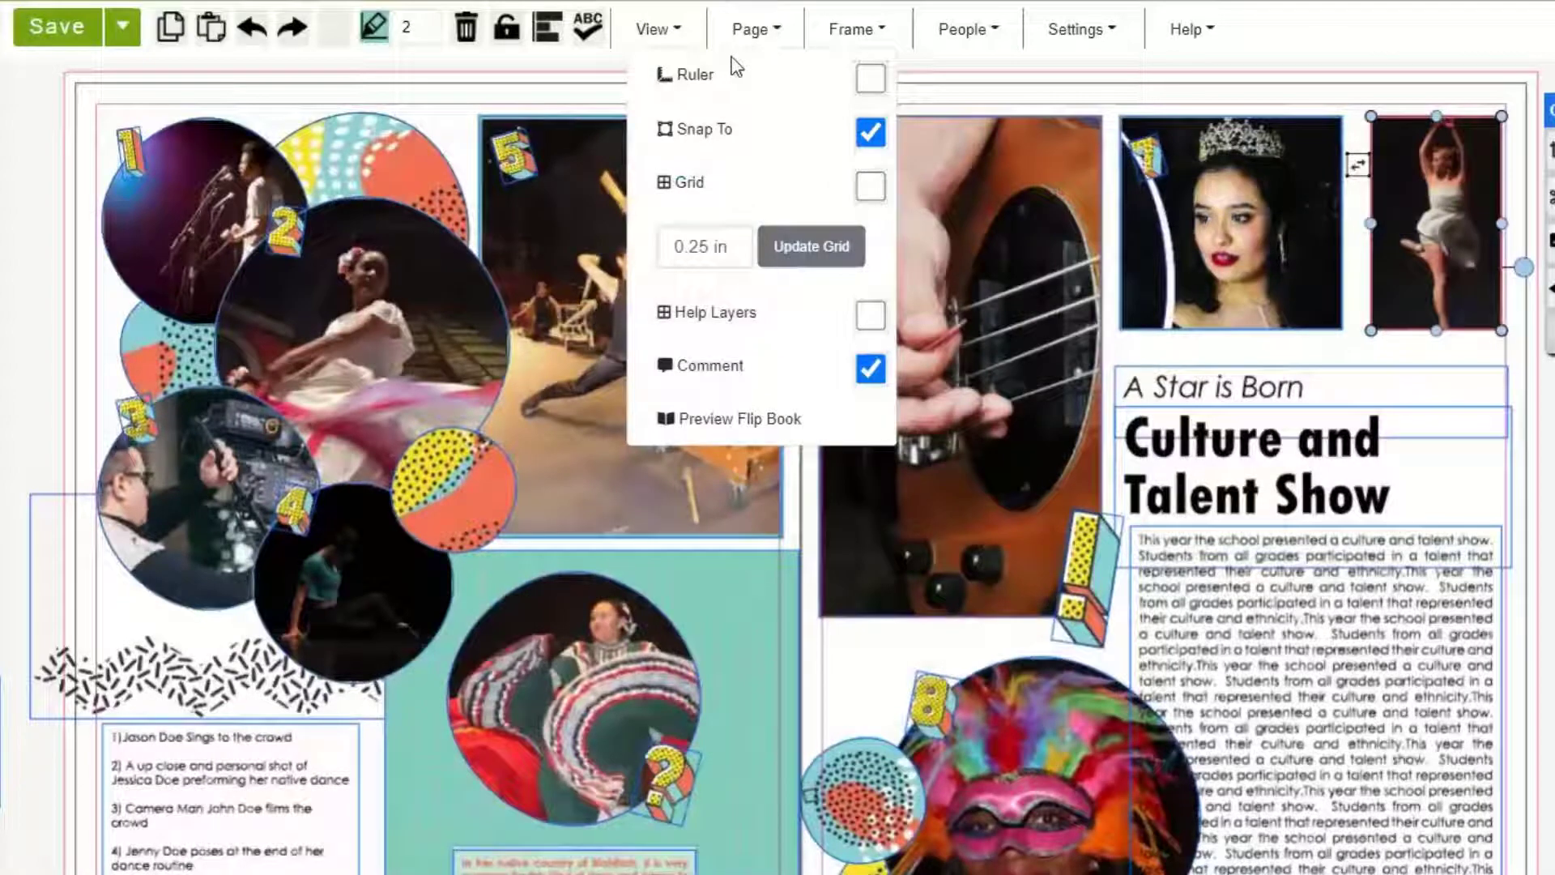
click(645, 41)
click(752, 37)
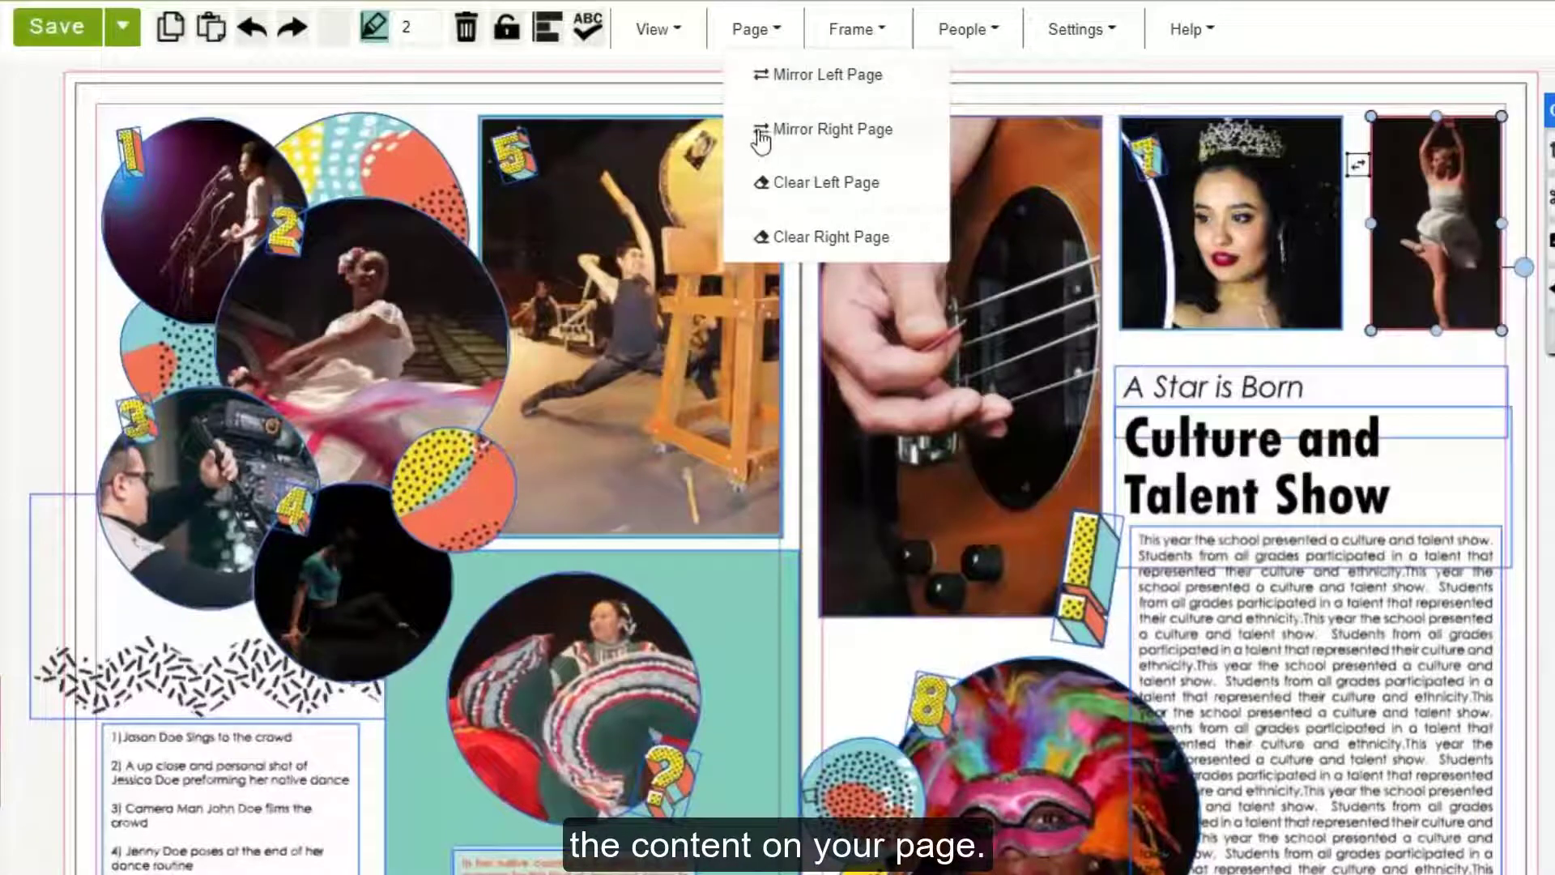
Mirror the left page's layout, then mirror it back to the original
click(769, 92)
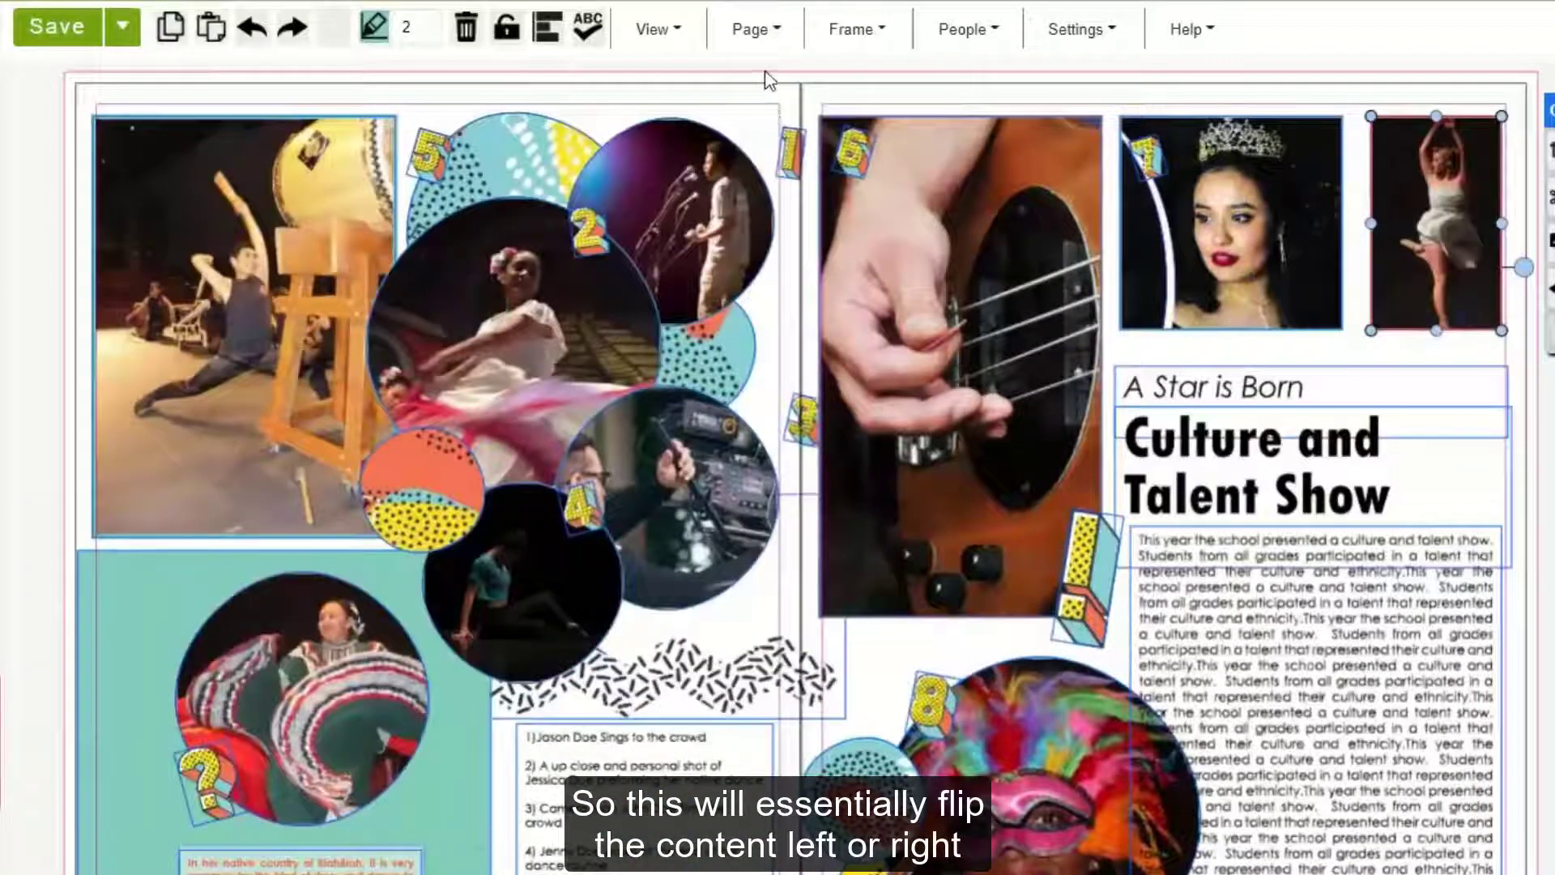
click(759, 37)
click(787, 78)
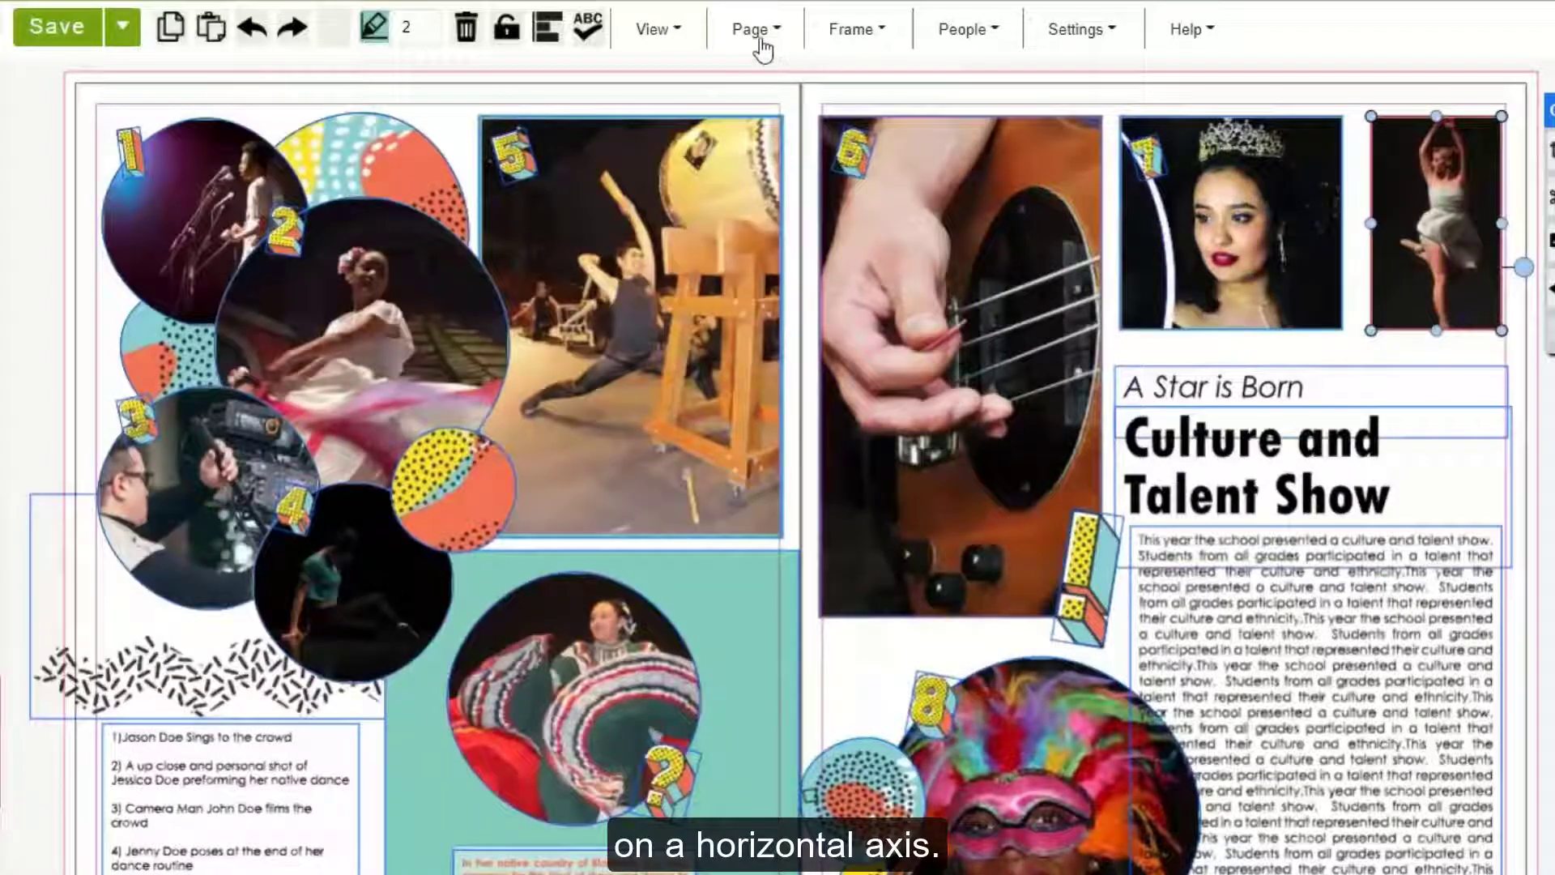
Clear all content from left page 60 and confirm
click(760, 36)
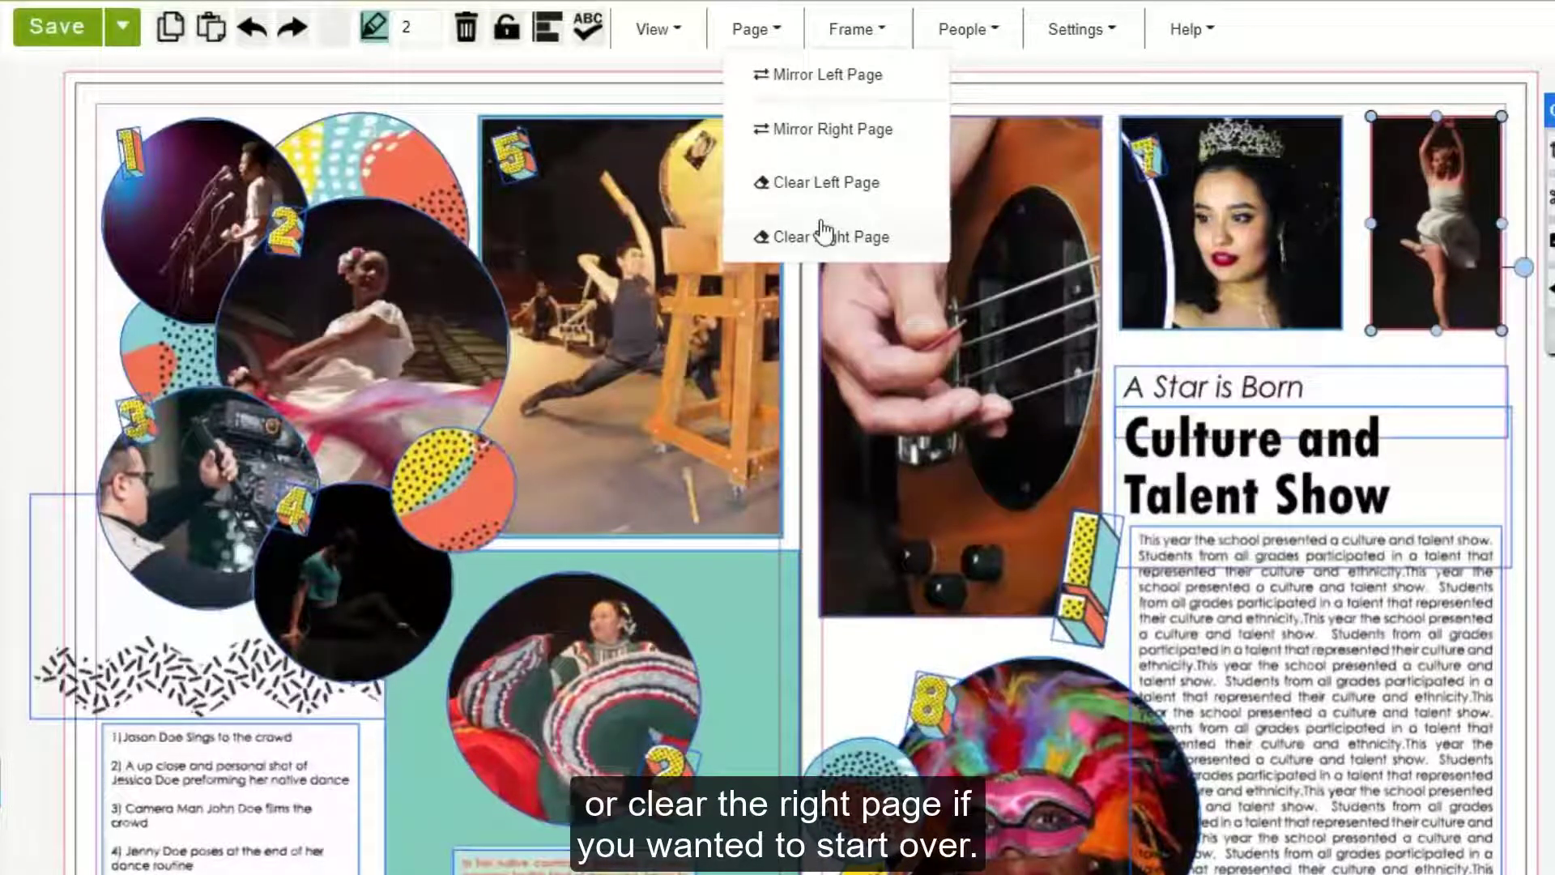
click(818, 184)
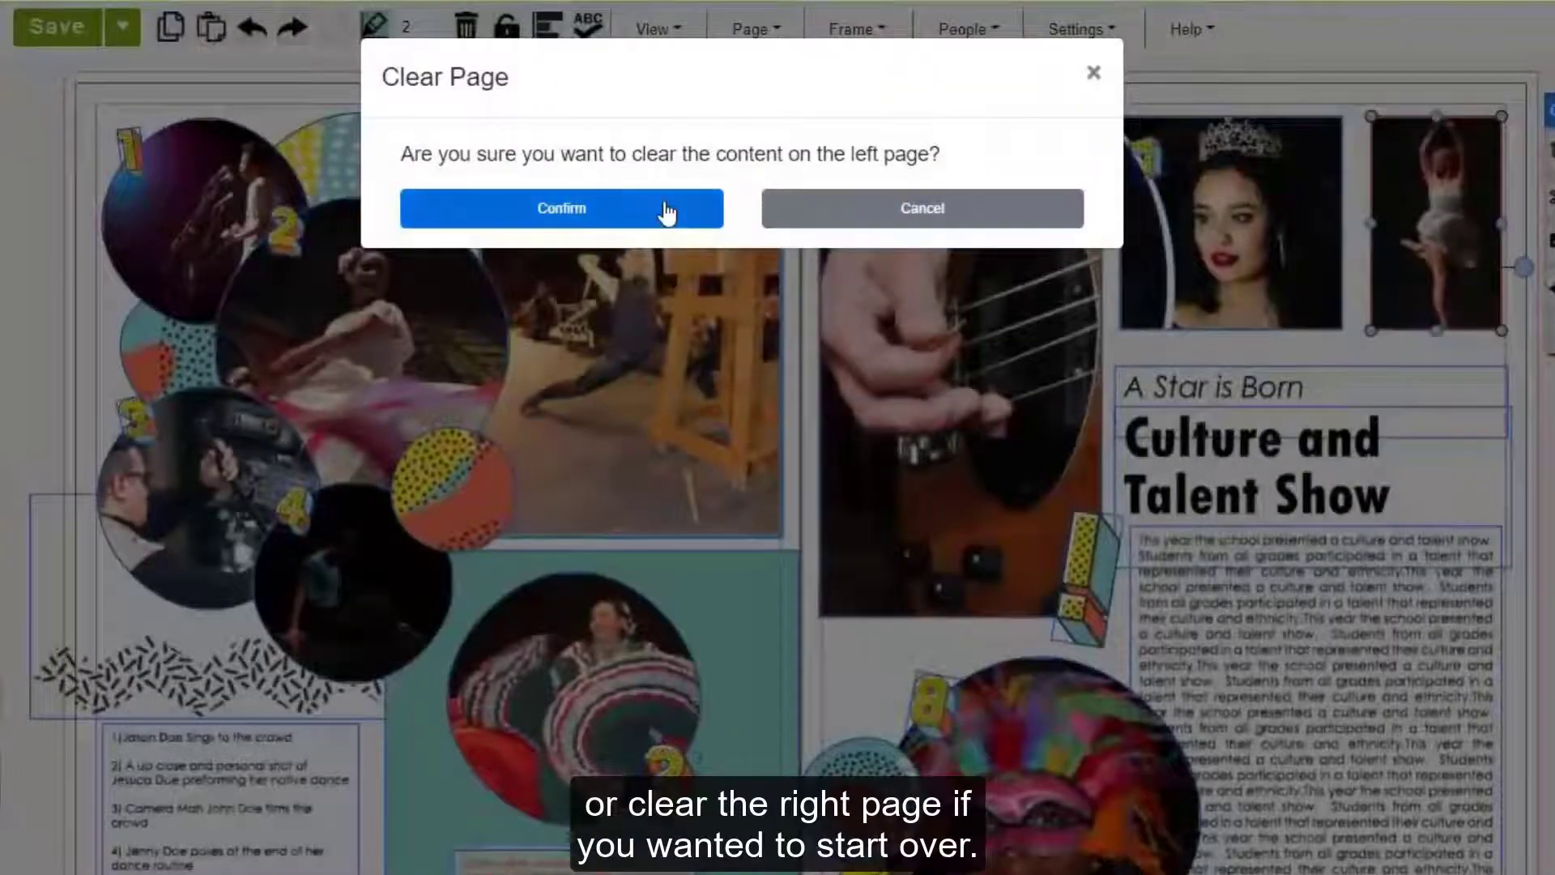
click(682, 212)
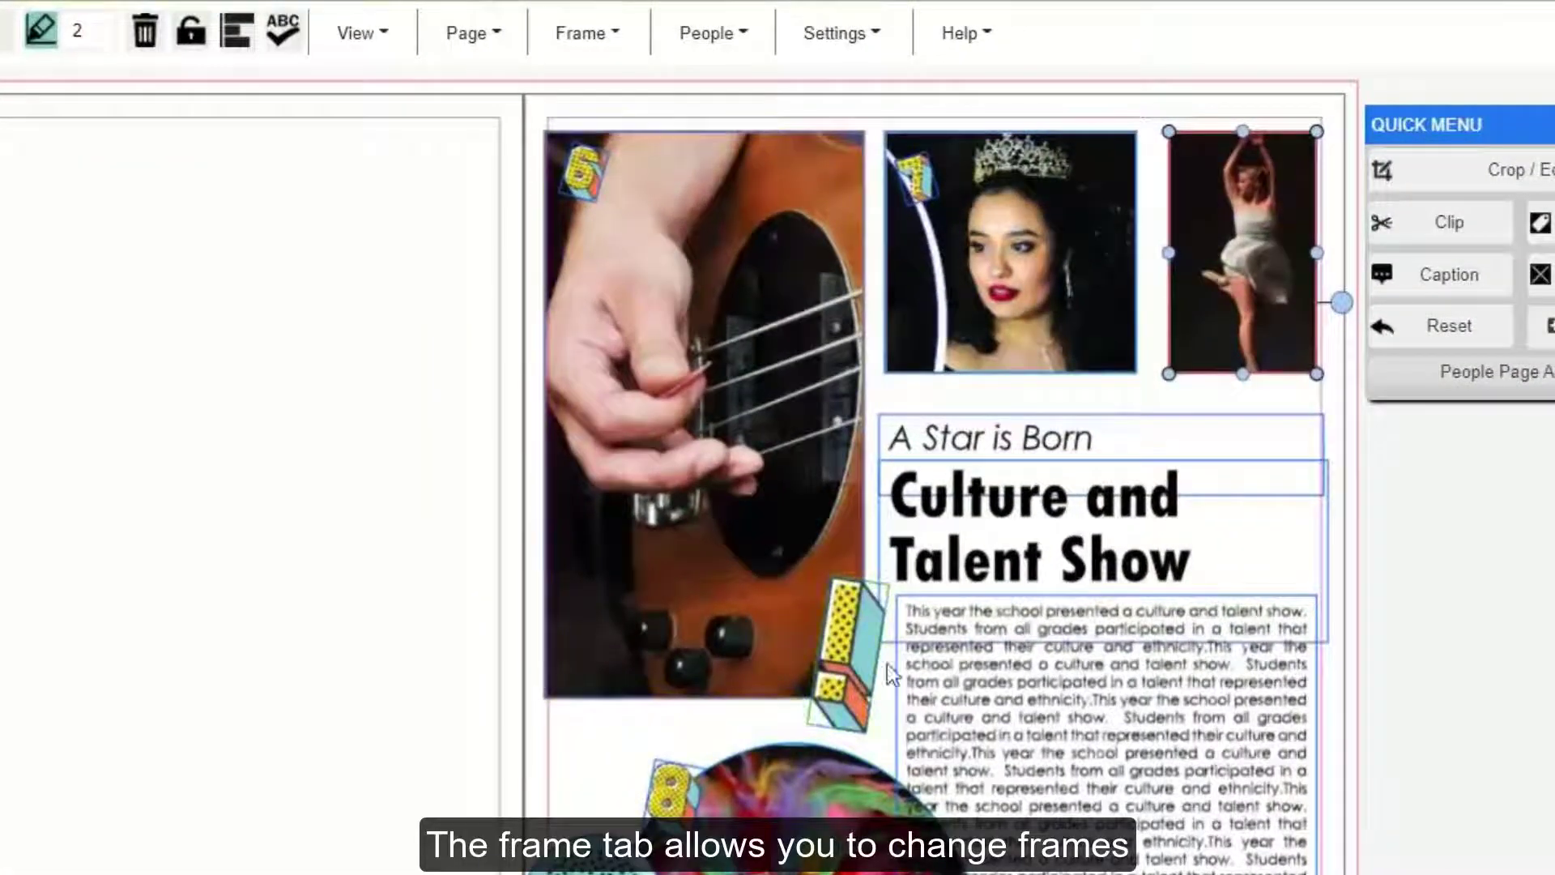
Give the crowned-girl photo and the 'A Star is Born' heading drop shadows
click(1028, 274)
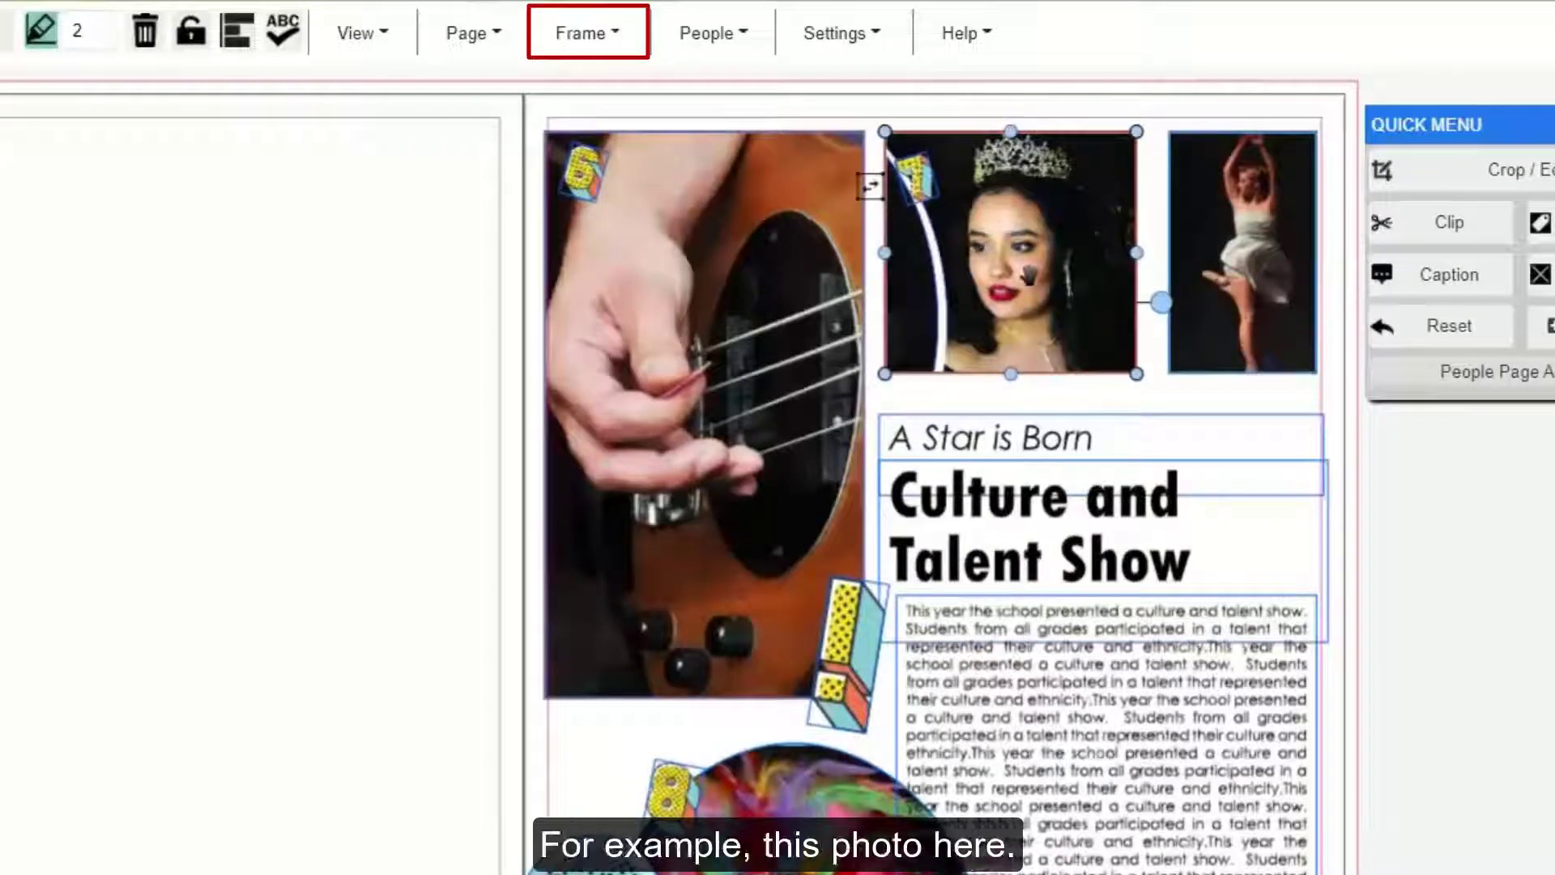
click(572, 36)
click(773, 89)
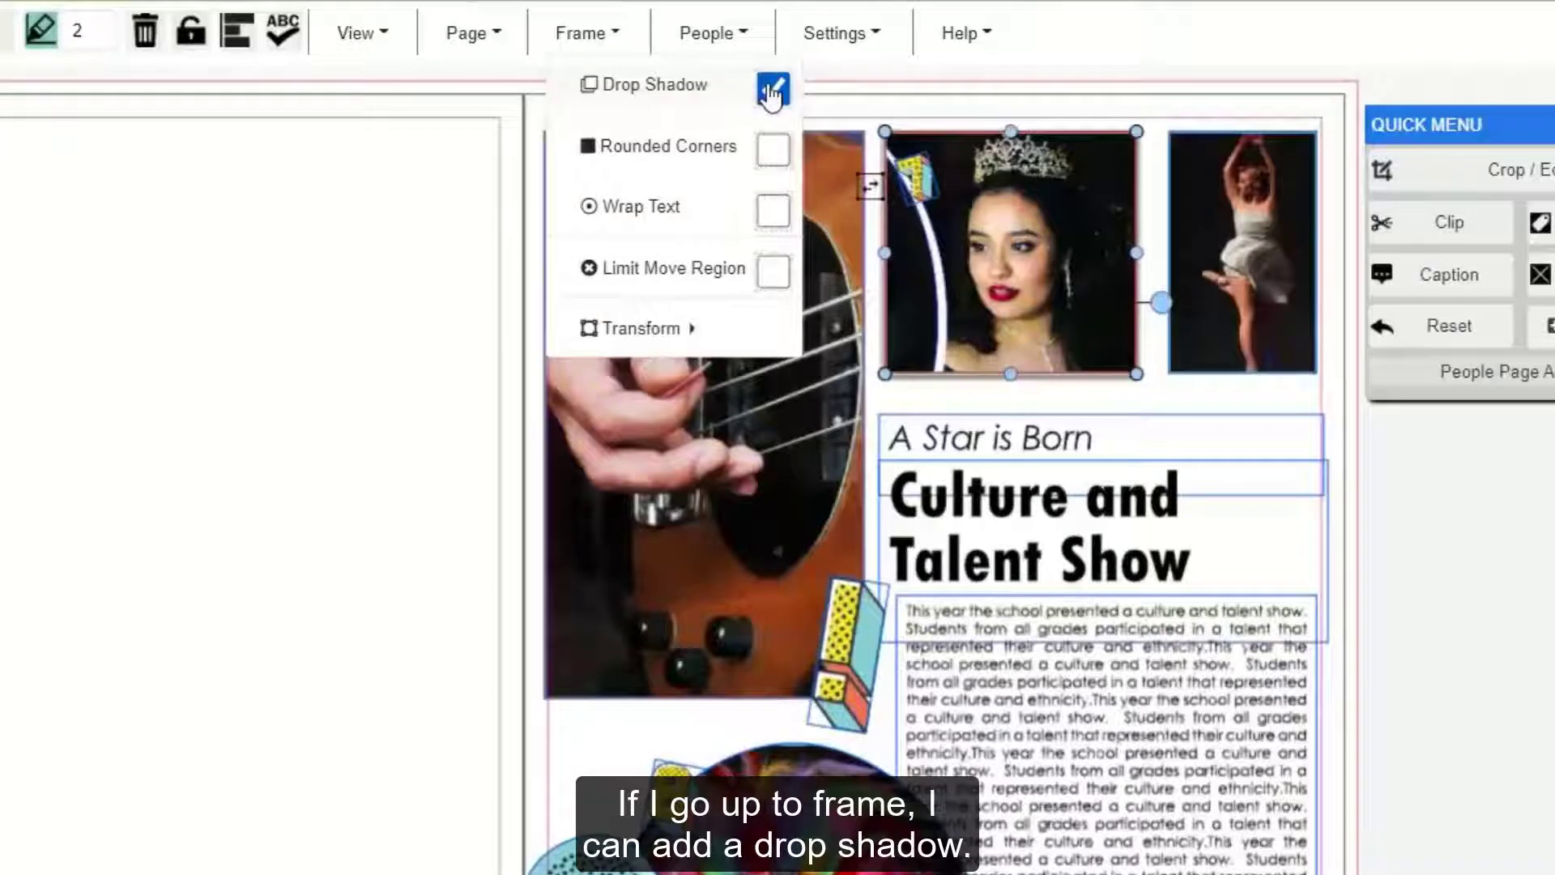
click(968, 452)
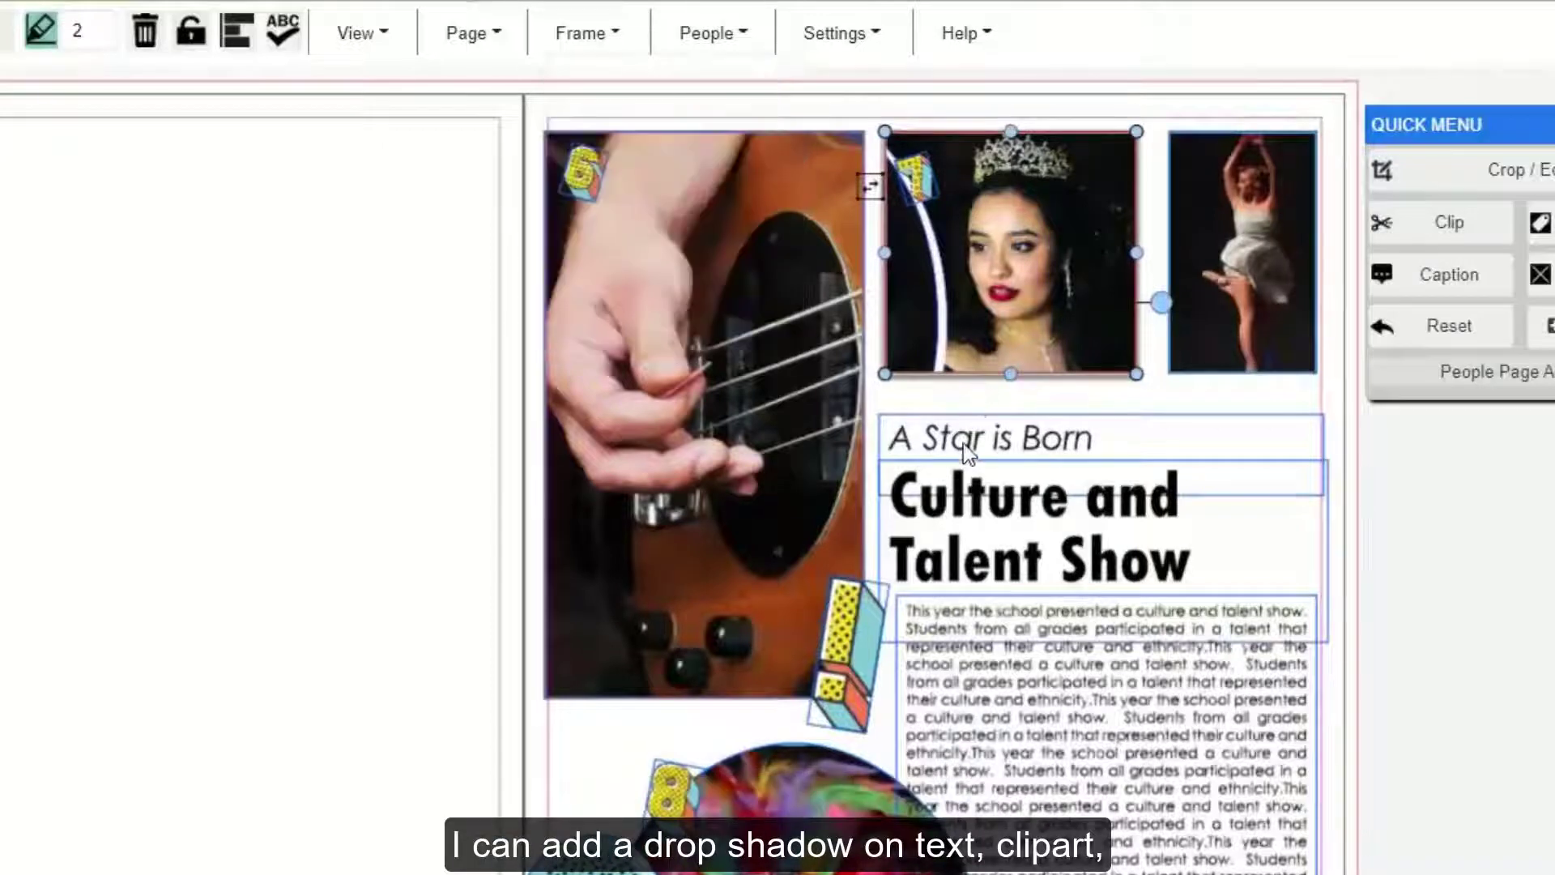
click(613, 41)
click(771, 86)
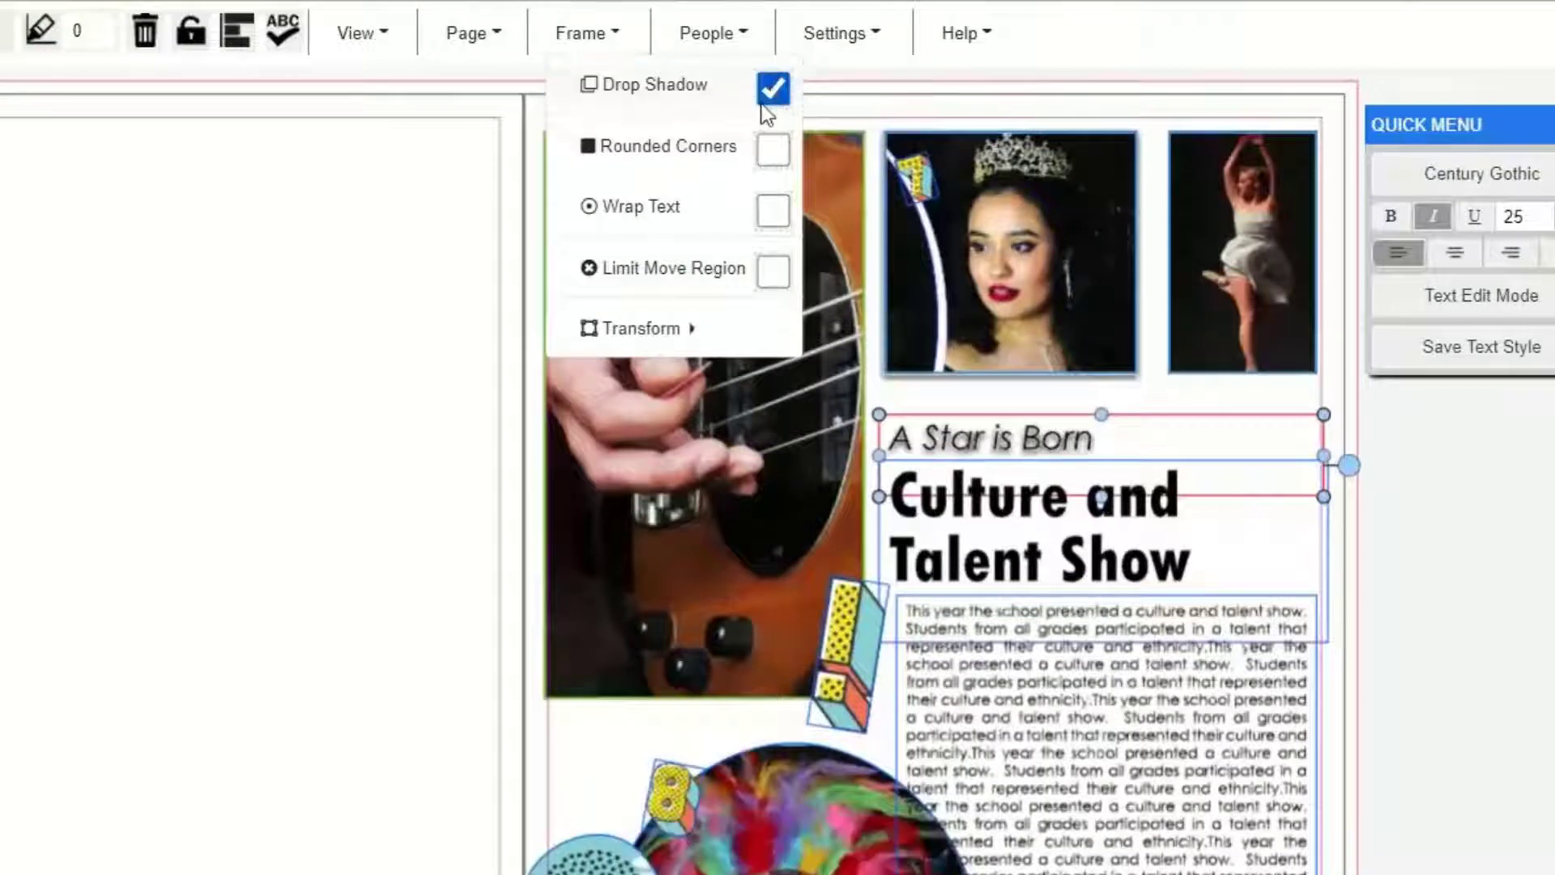
Round the corners of the crowned-girl photo
click(945, 194)
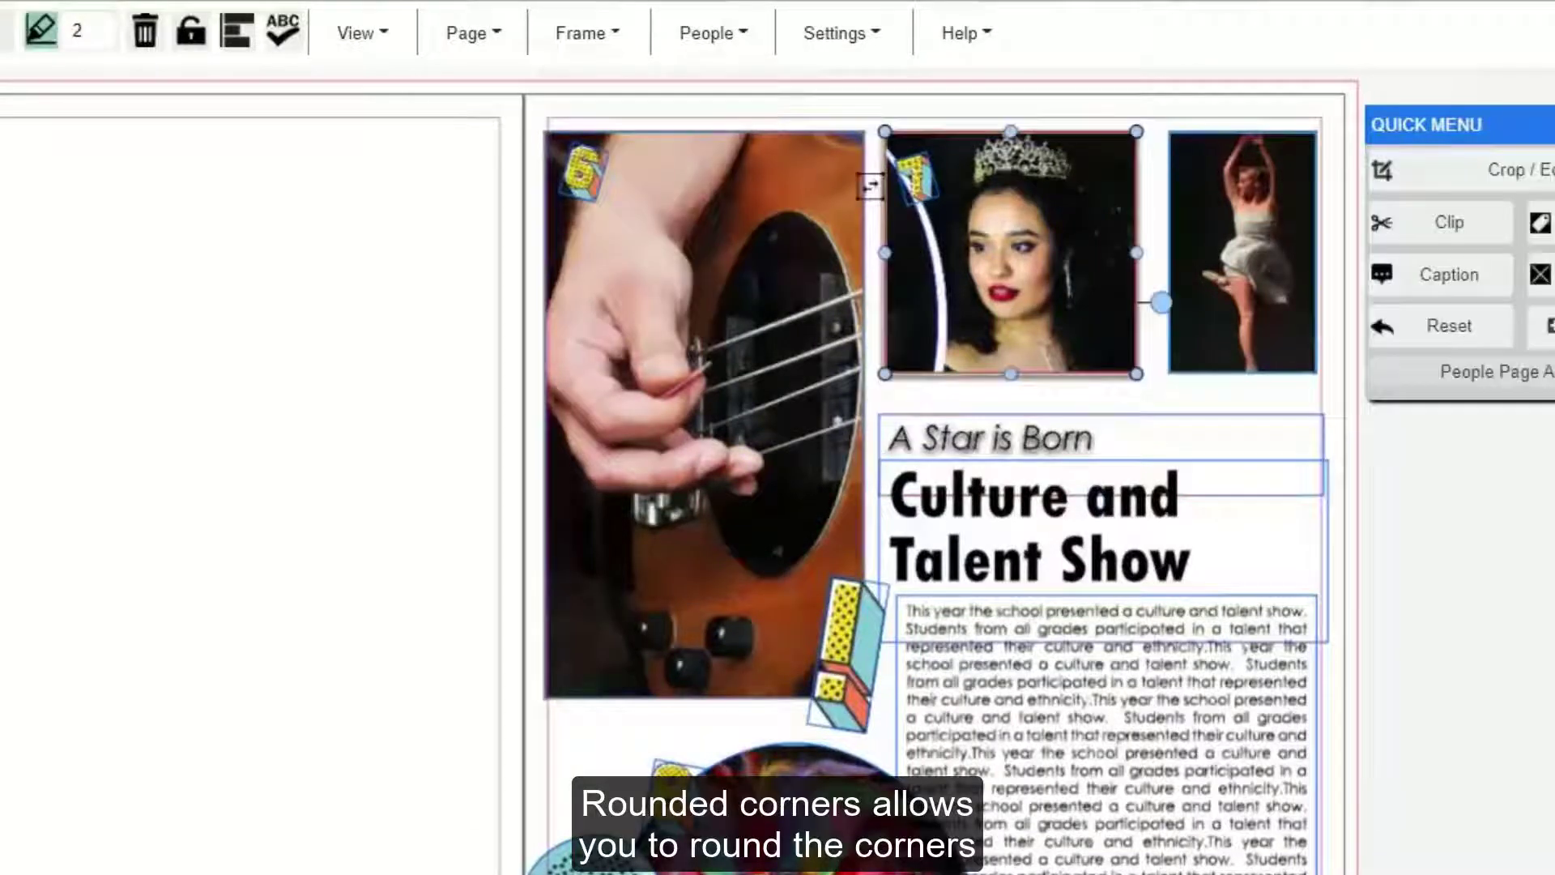
click(614, 39)
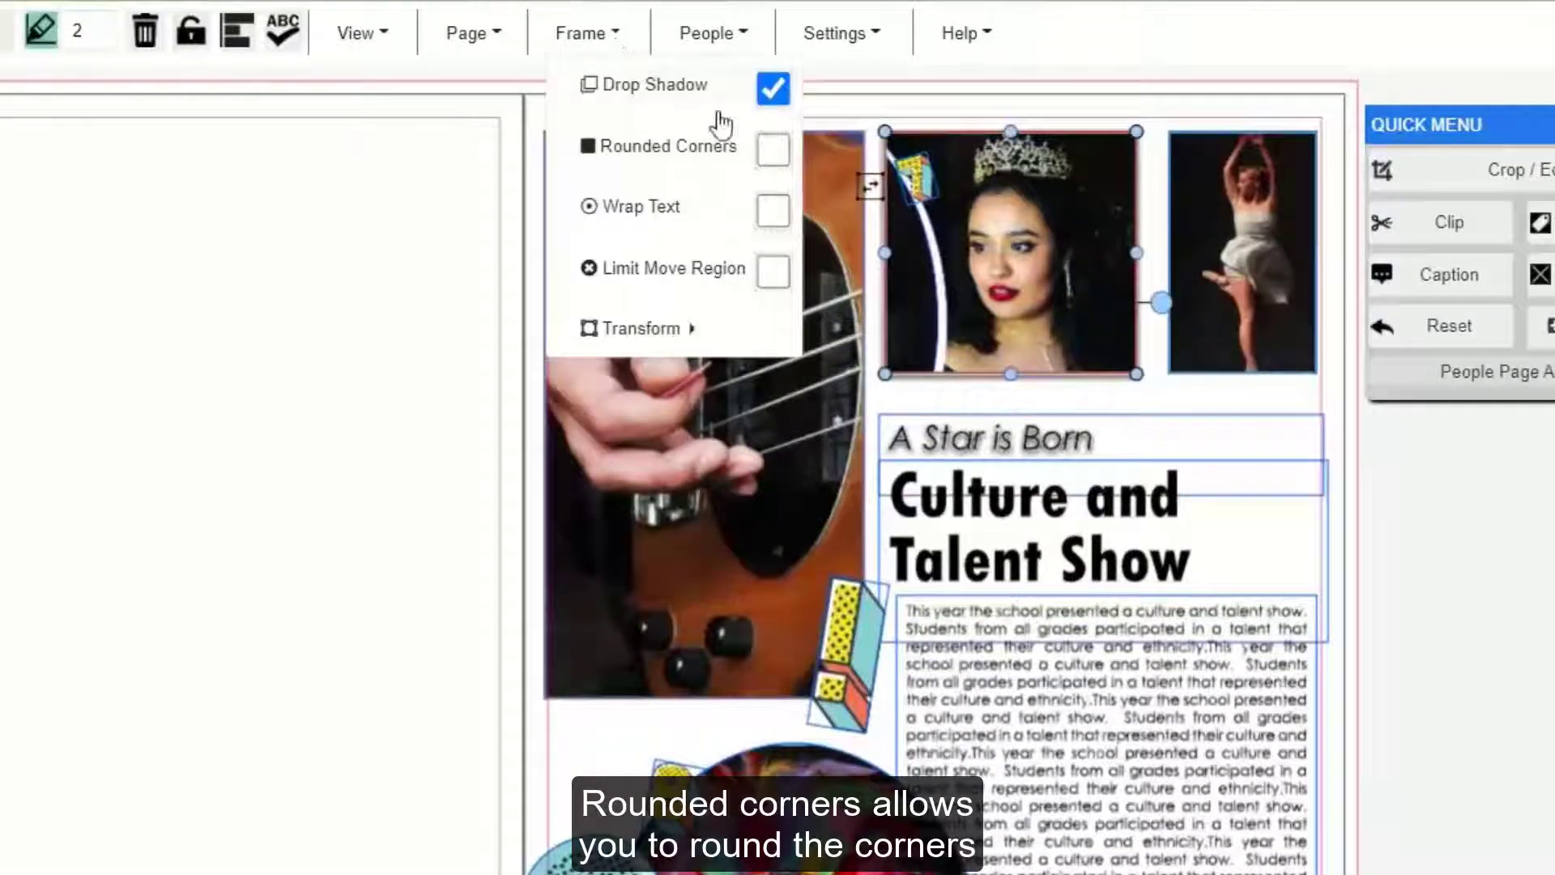
click(765, 152)
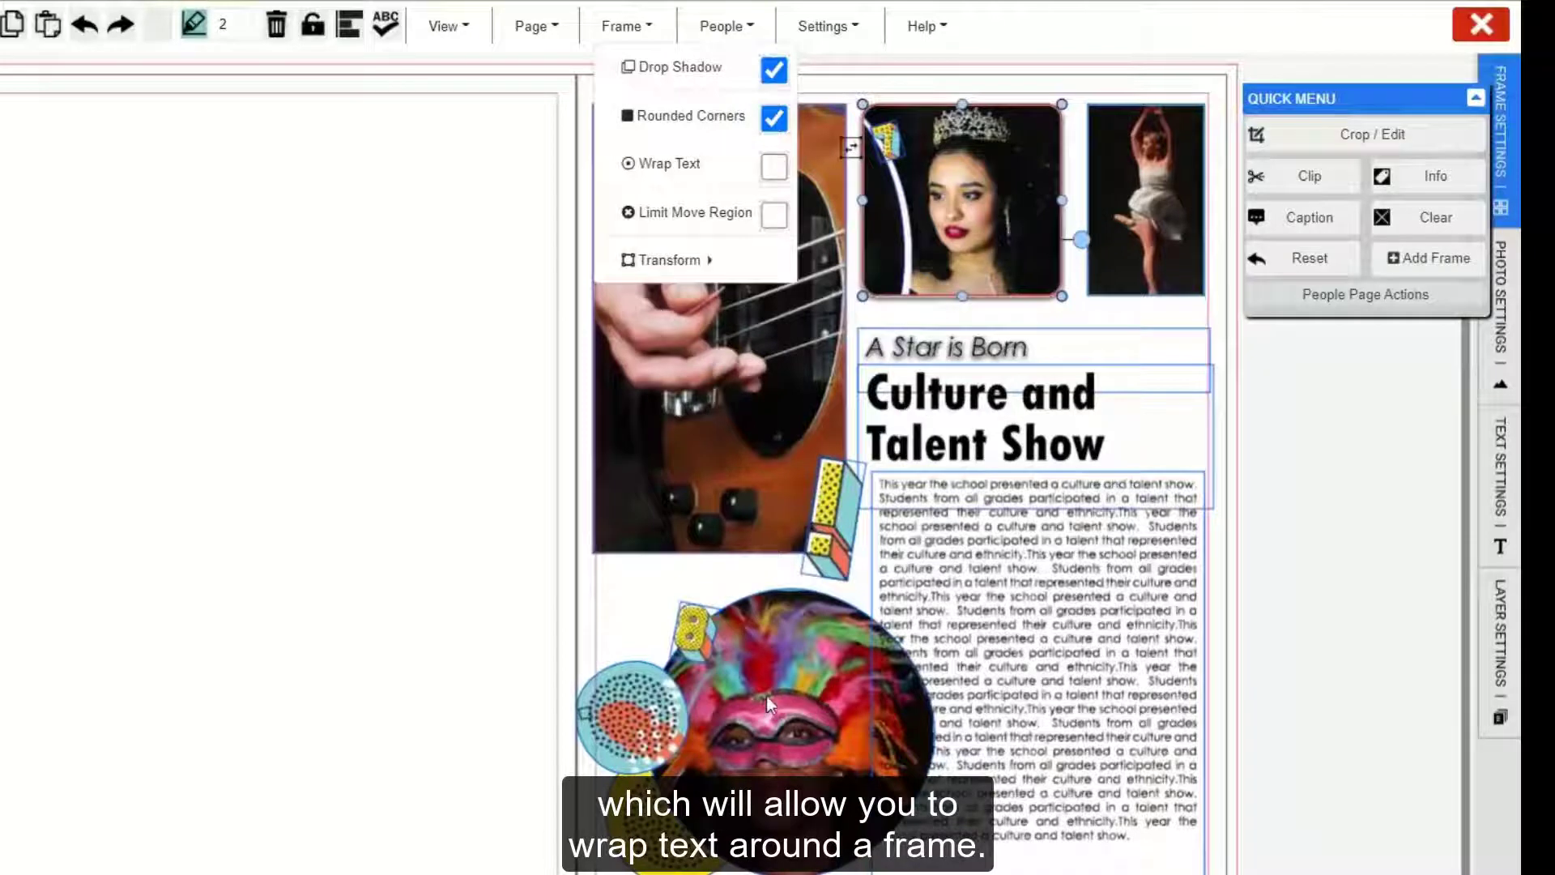
Make the body text wrap around the circular mask photo
click(770, 622)
click(799, 652)
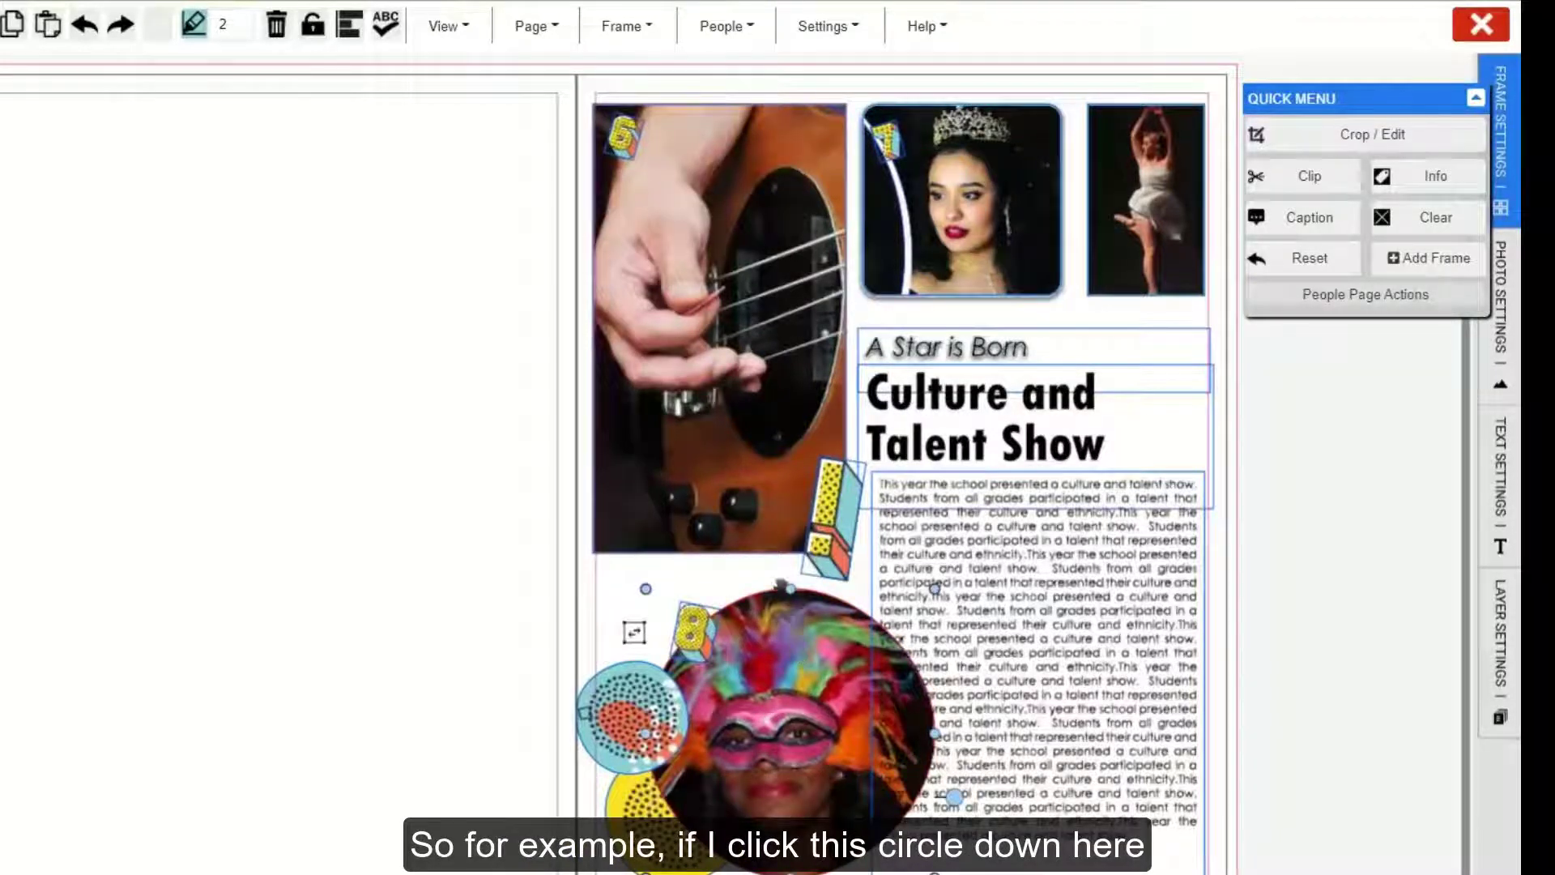
click(644, 40)
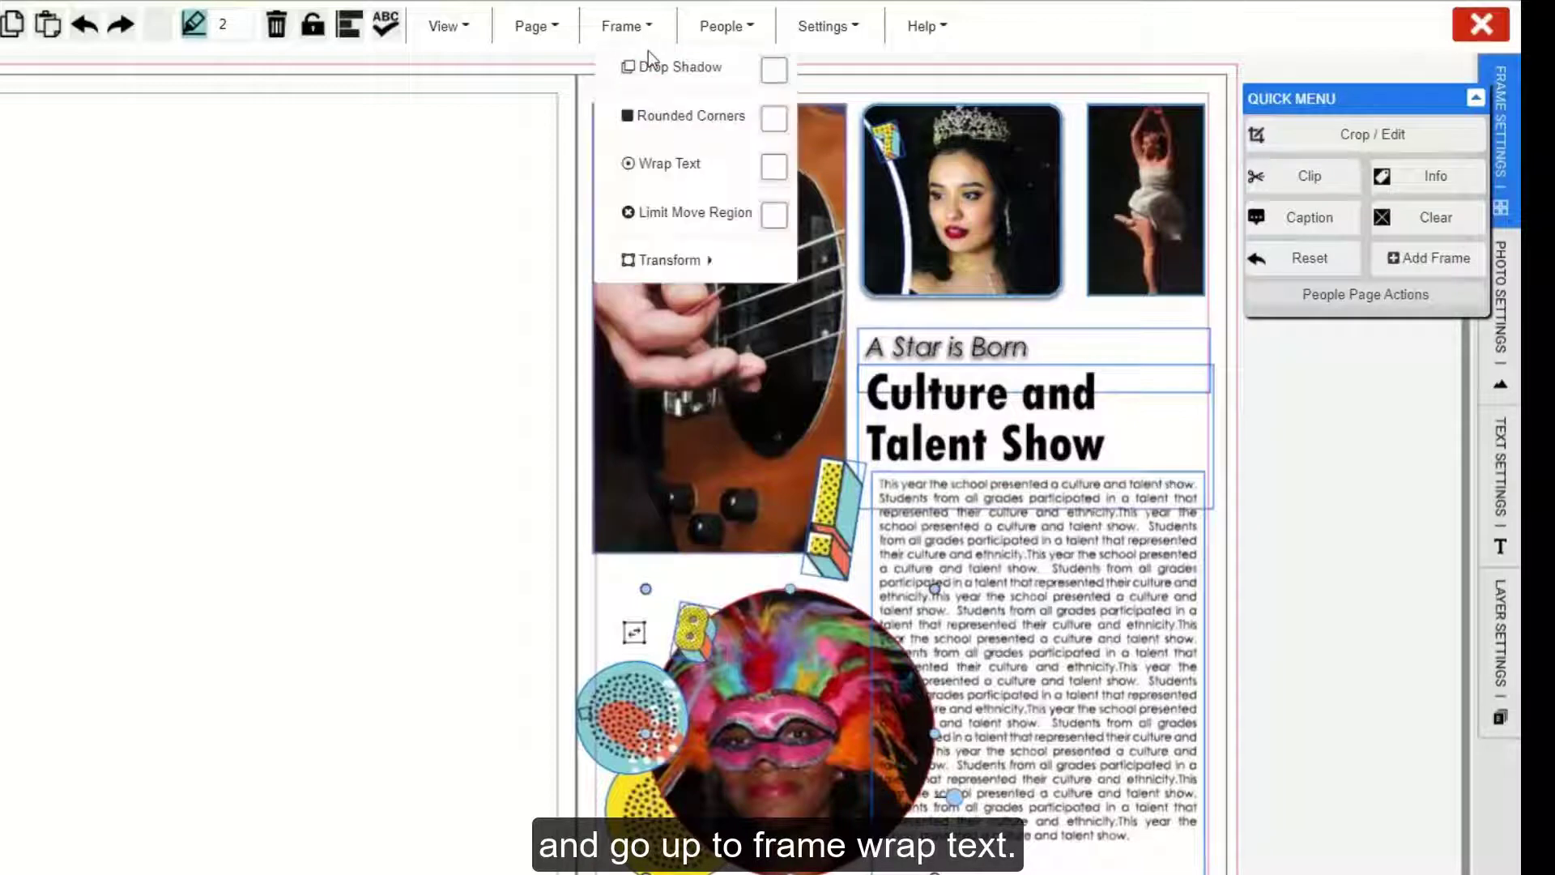
click(776, 166)
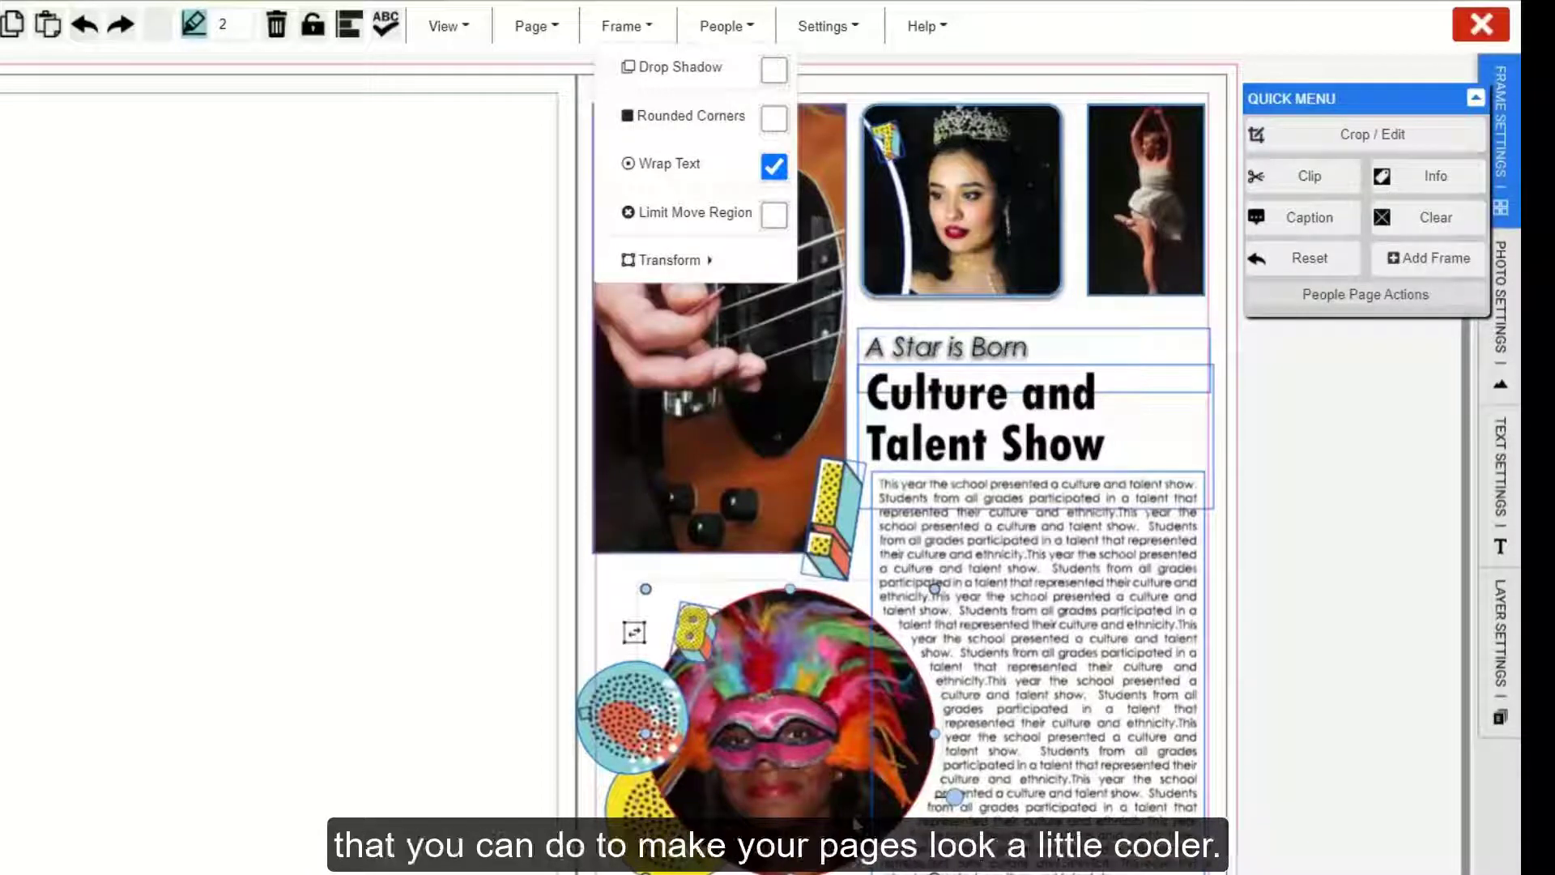
Turn on Limit Move Region for the dancer photo and test dragging it
click(775, 219)
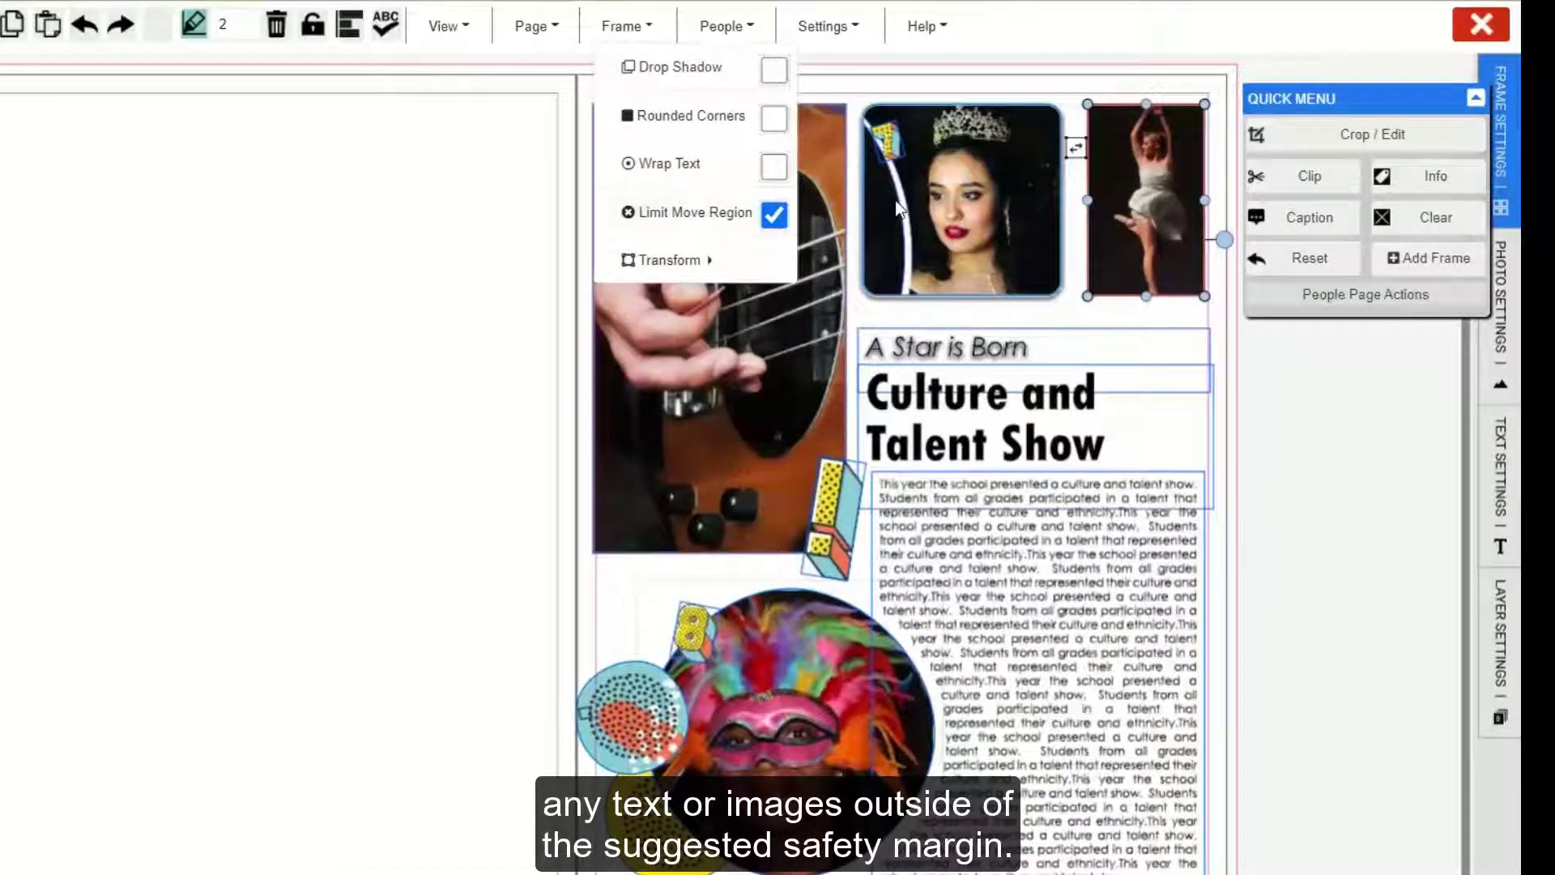
click(1145, 177)
mouse_move(1140, 175)
mouse_down()
mouse_move(1168, 172)
mouse_move(1150, 176)
mouse_up()
Flip the crowned-girl photo and back, then set its Photo Fit to Proportional, Outside
click(964, 202)
click(626, 26)
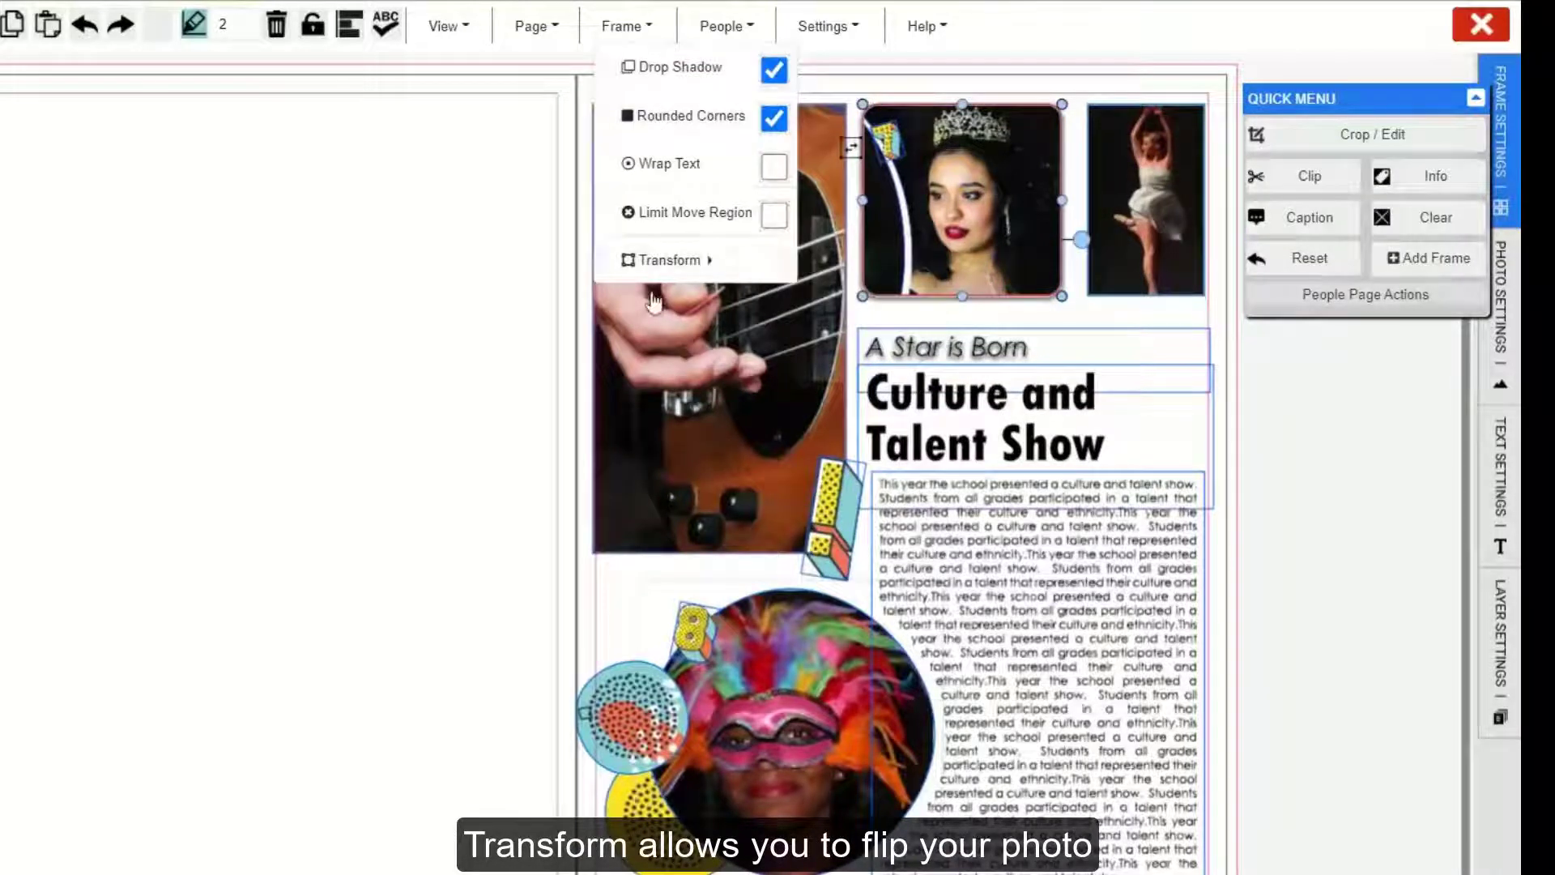
mouse_move(671, 274)
click(891, 276)
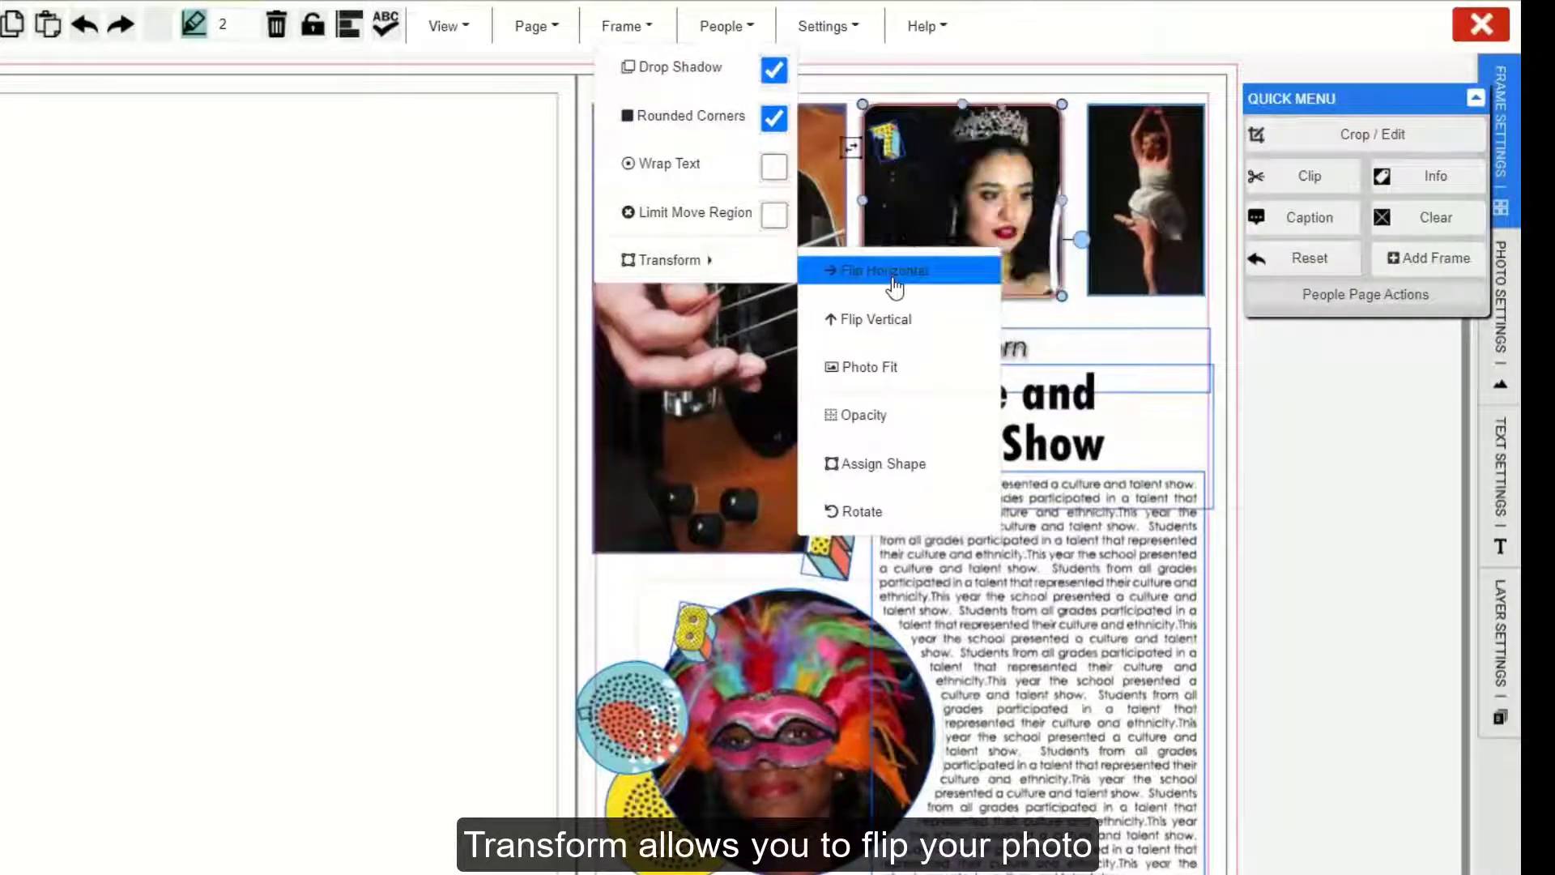
click(891, 276)
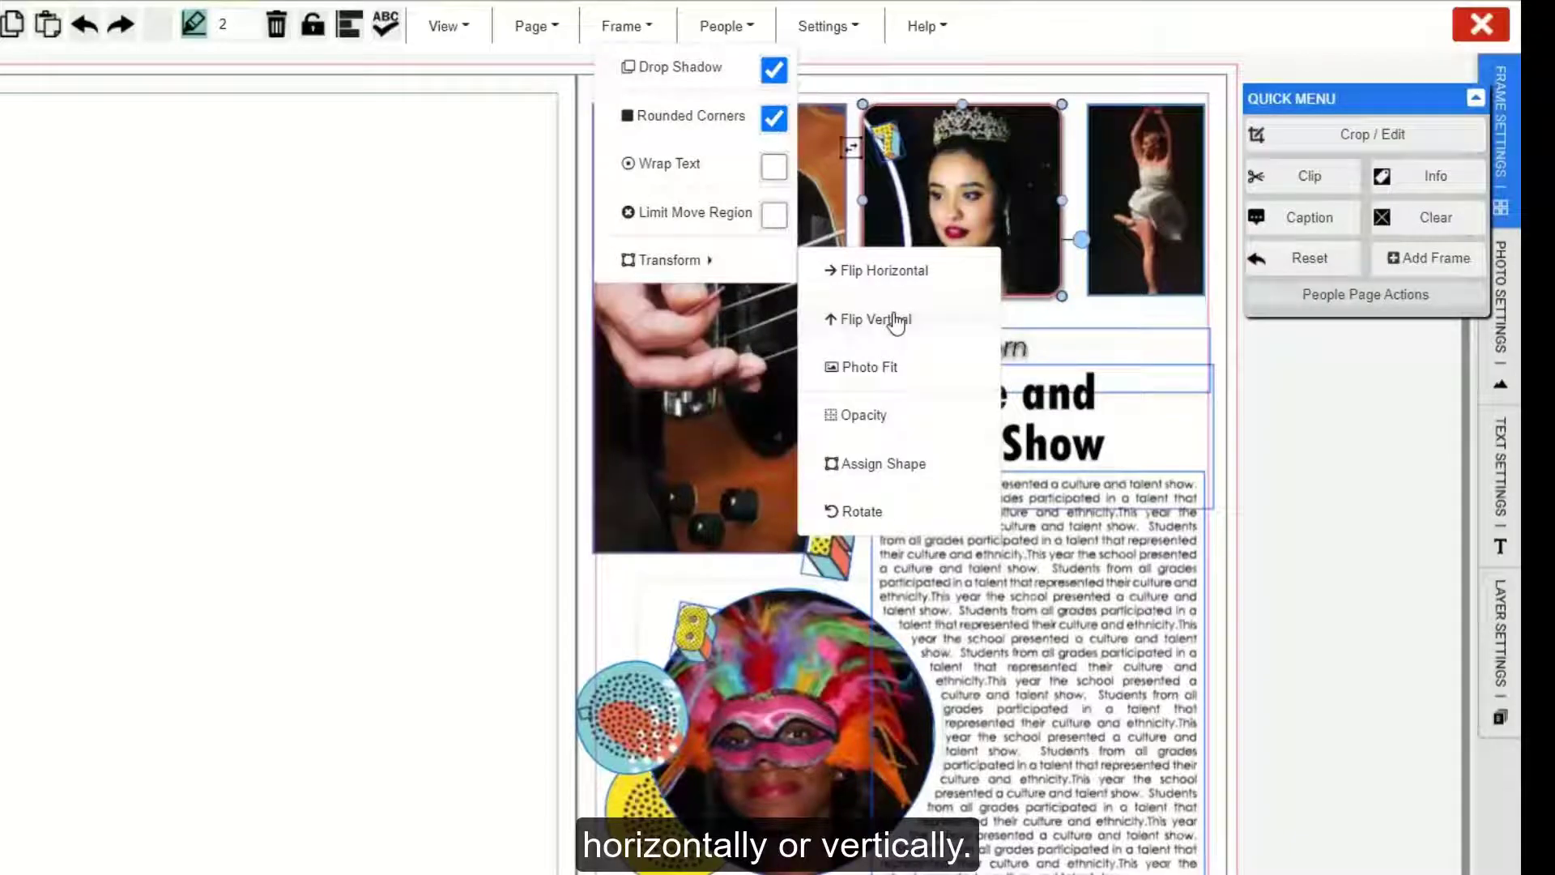
click(892, 366)
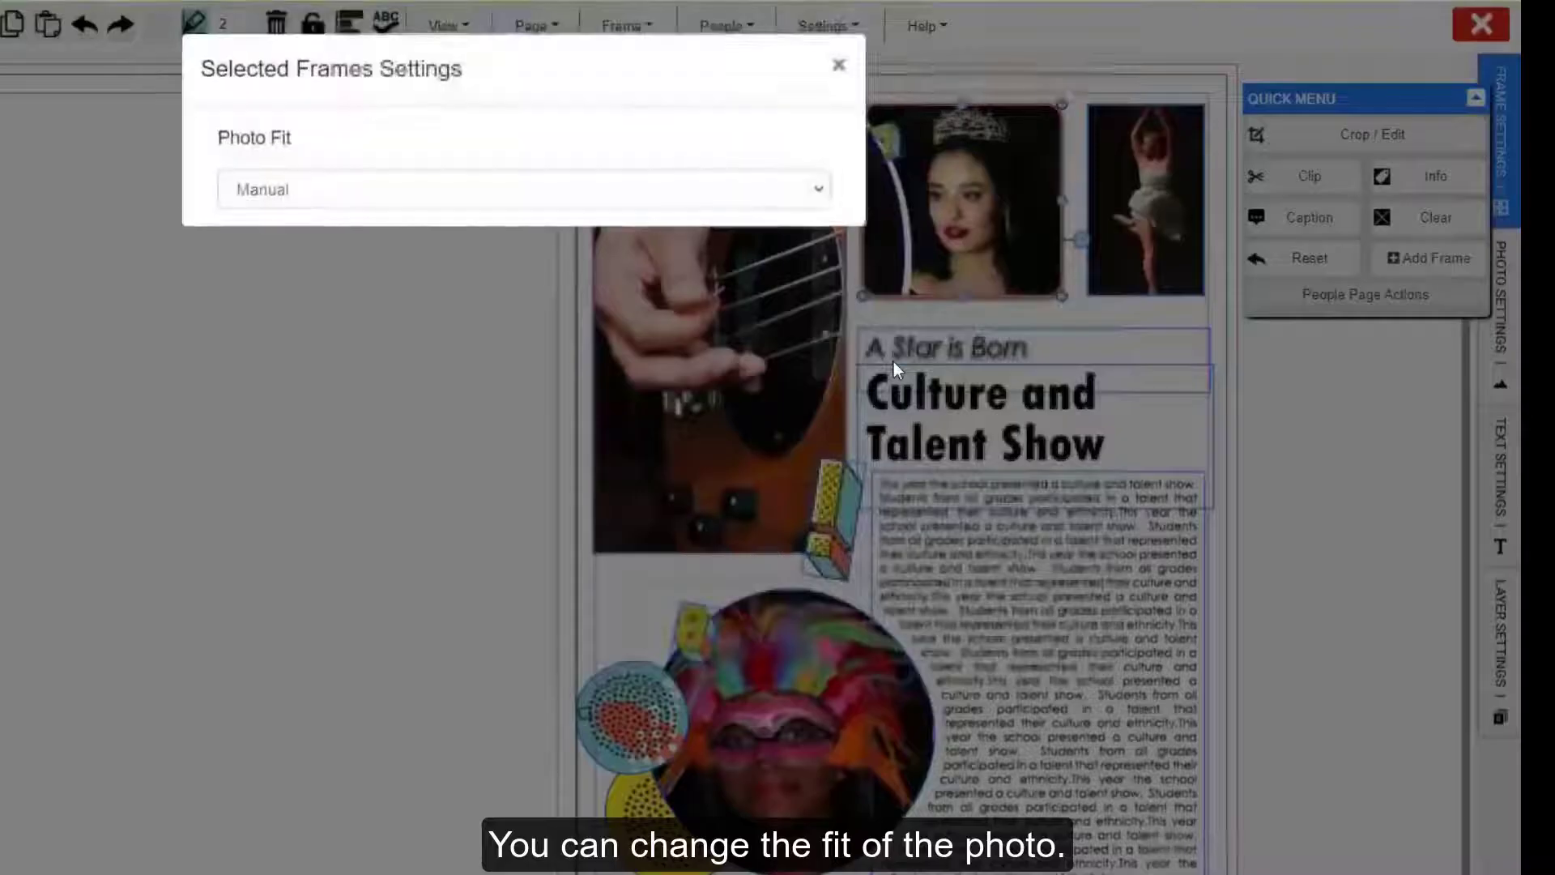
click(794, 198)
click(791, 227)
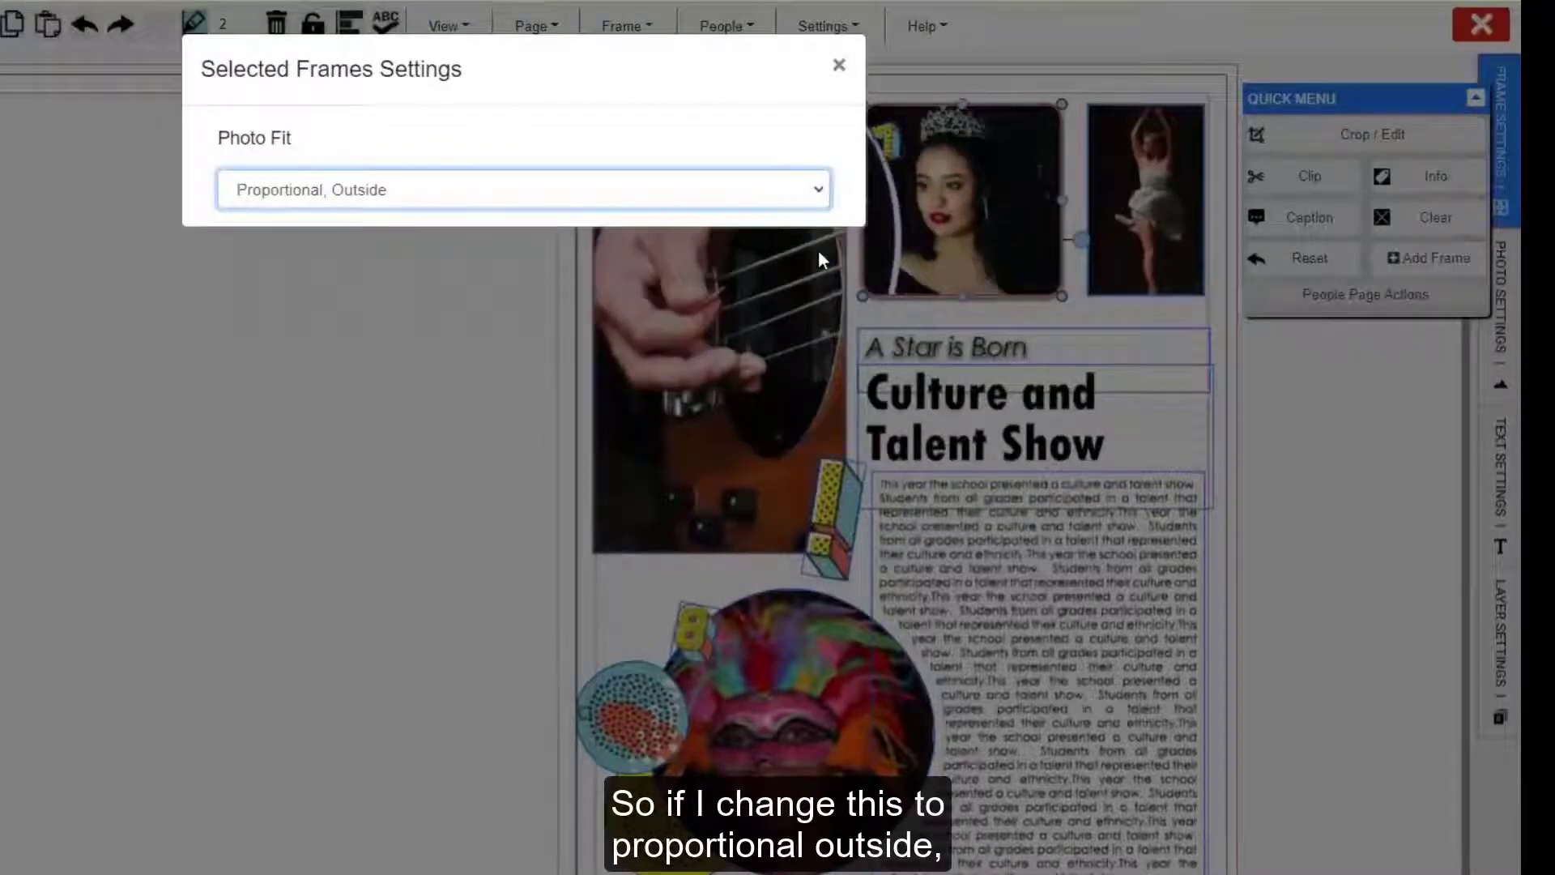
click(892, 240)
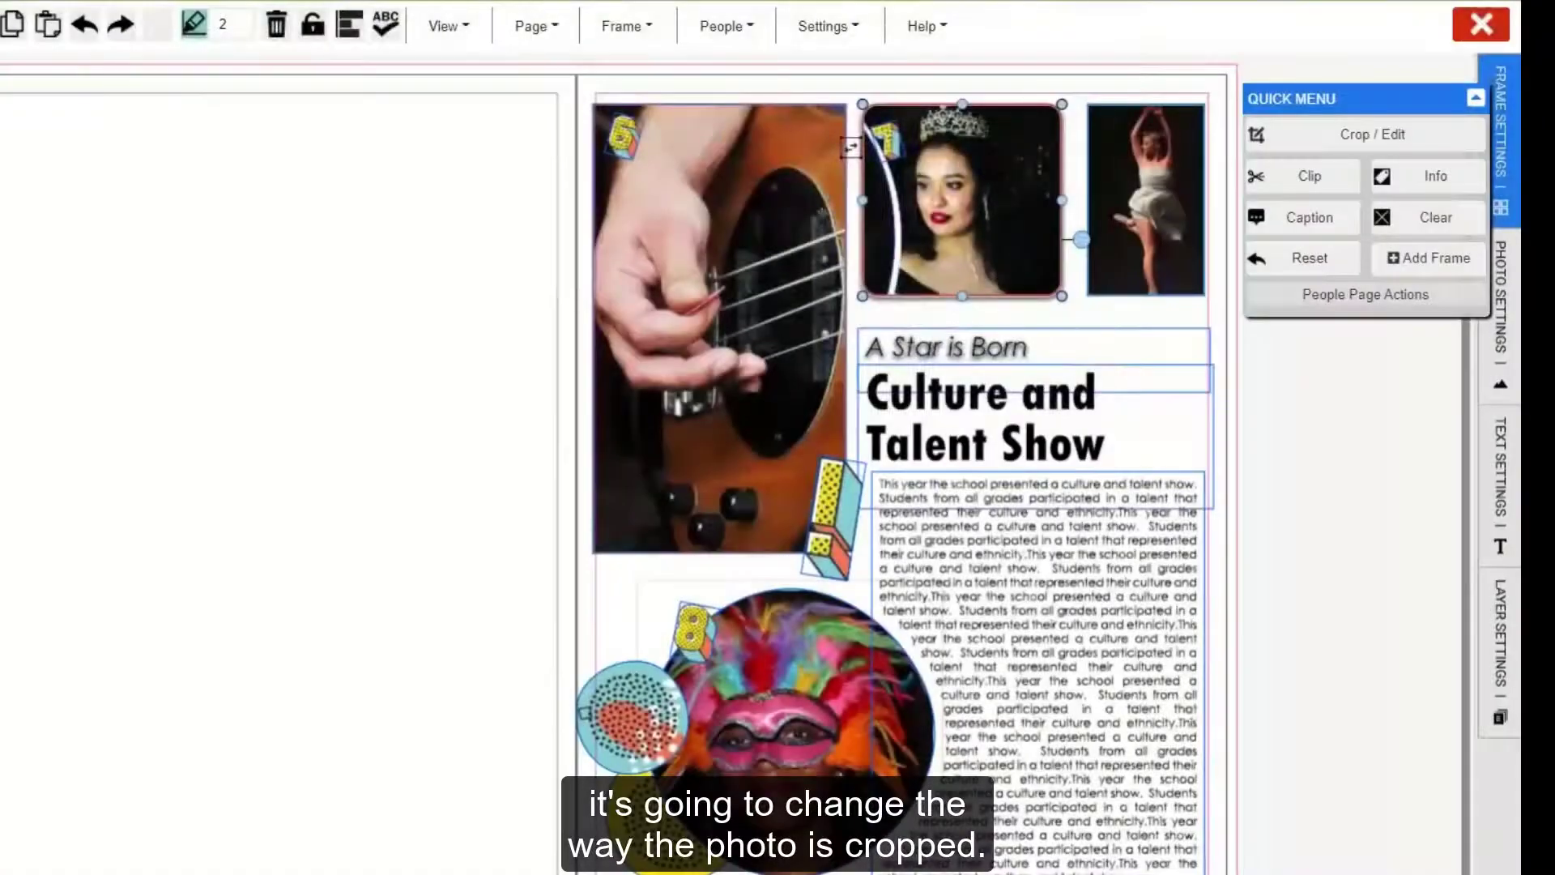
Set the dotted cube clipart beside the guitar to 50% opacity
click(834, 506)
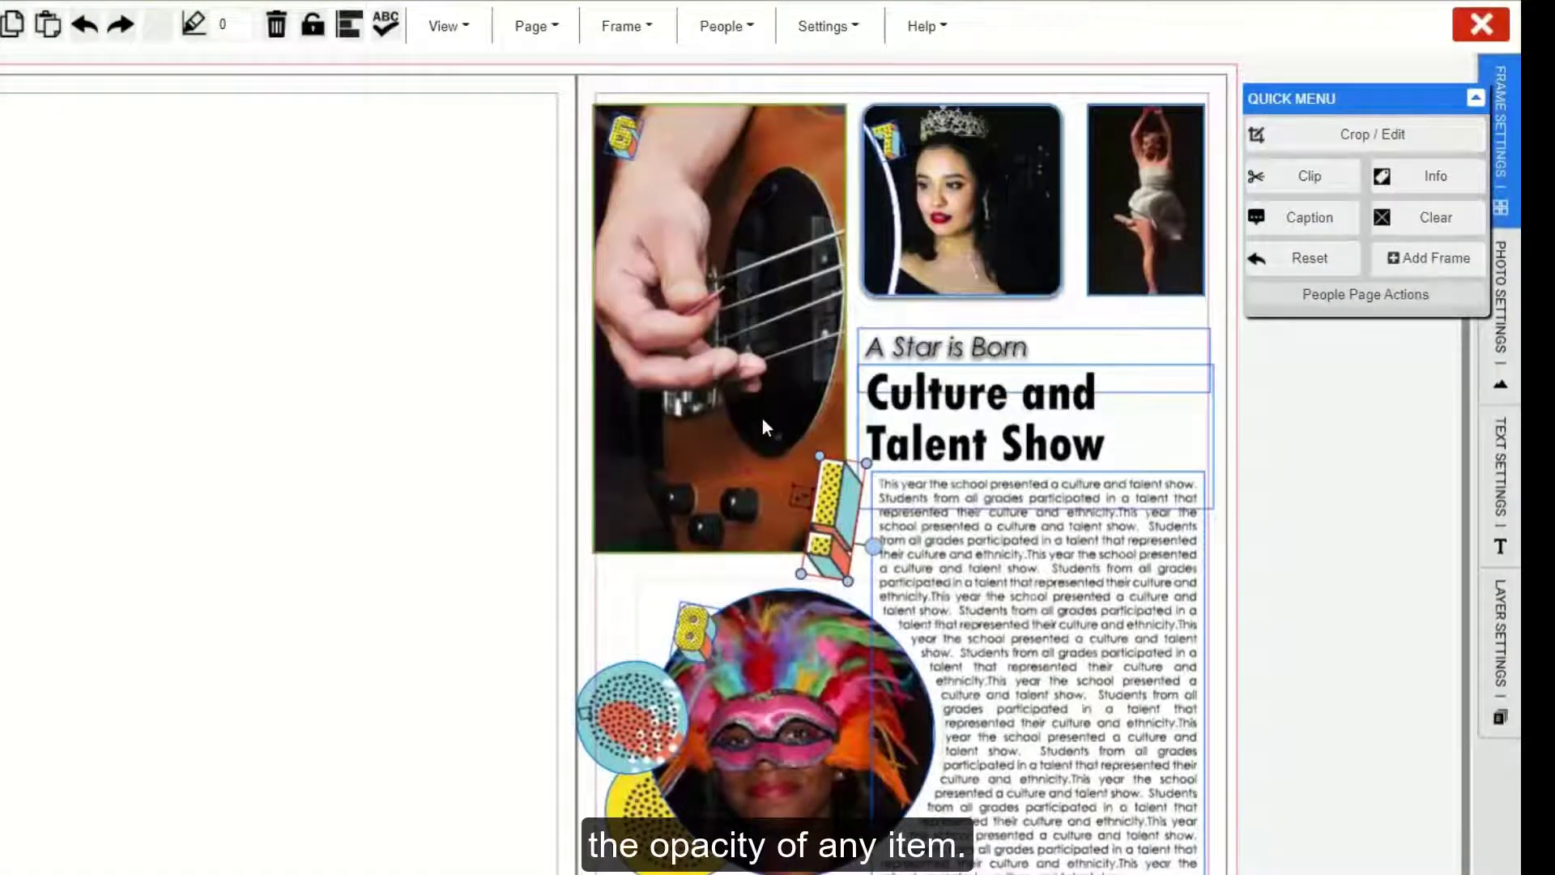
click(614, 30)
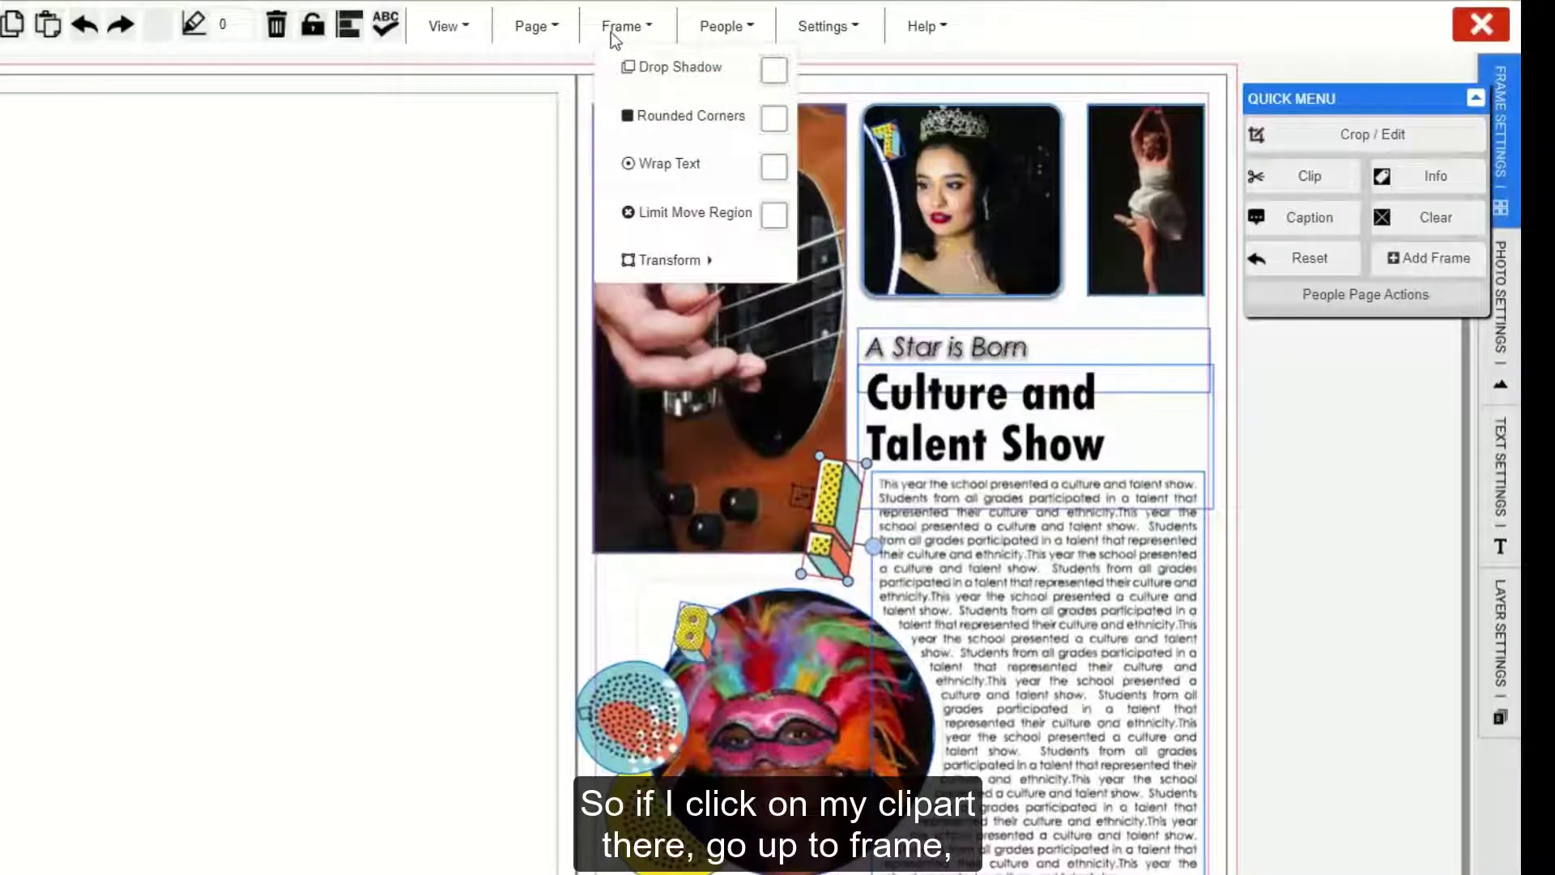
mouse_move(680, 267)
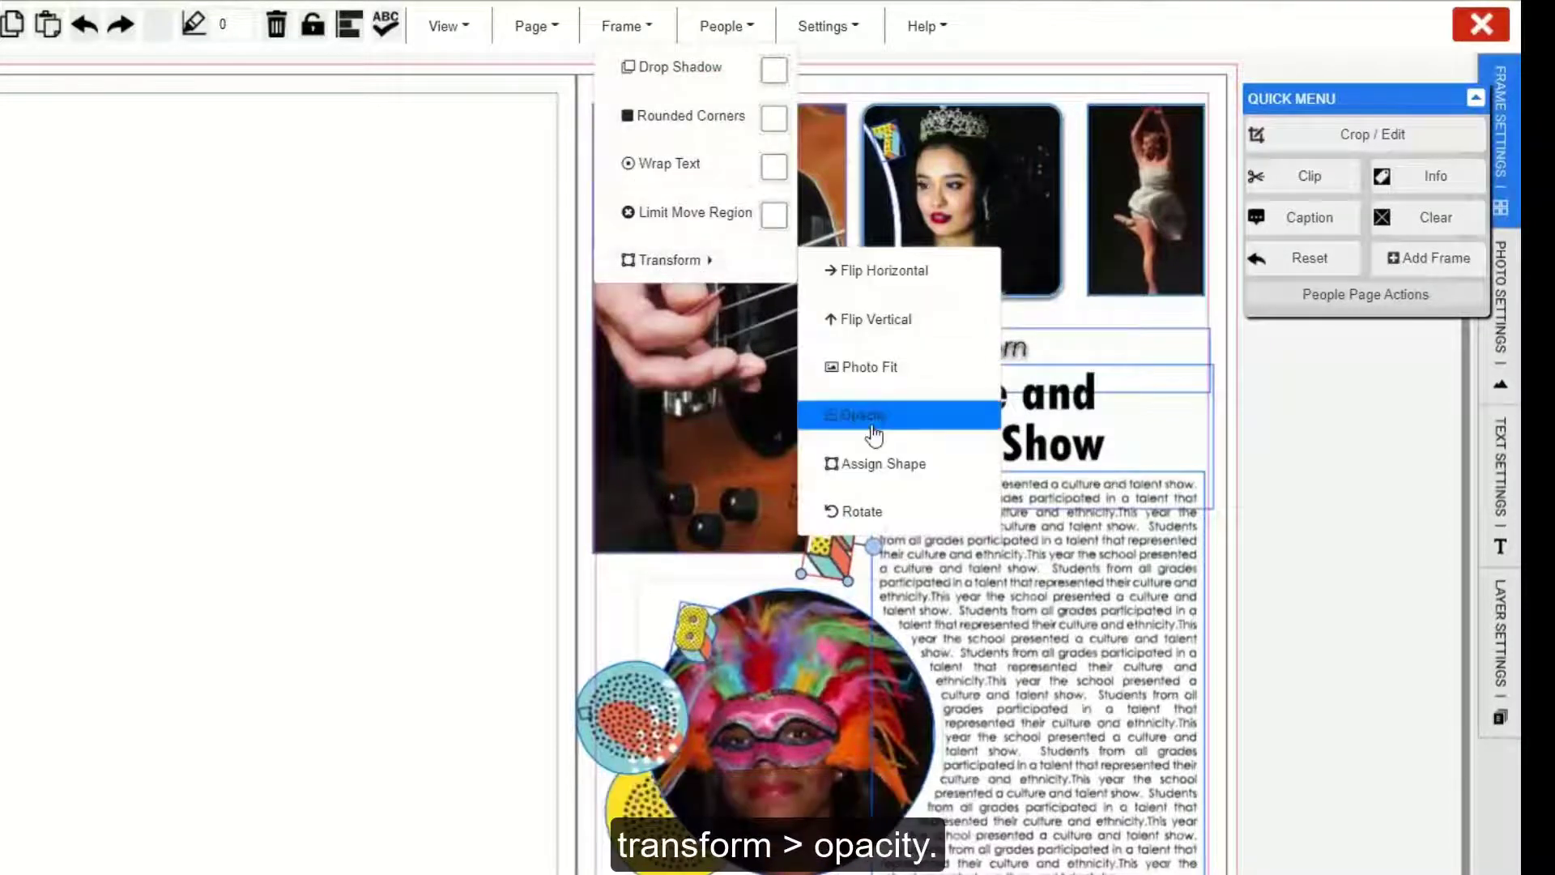
click(874, 435)
drag(773, 197, 515, 202)
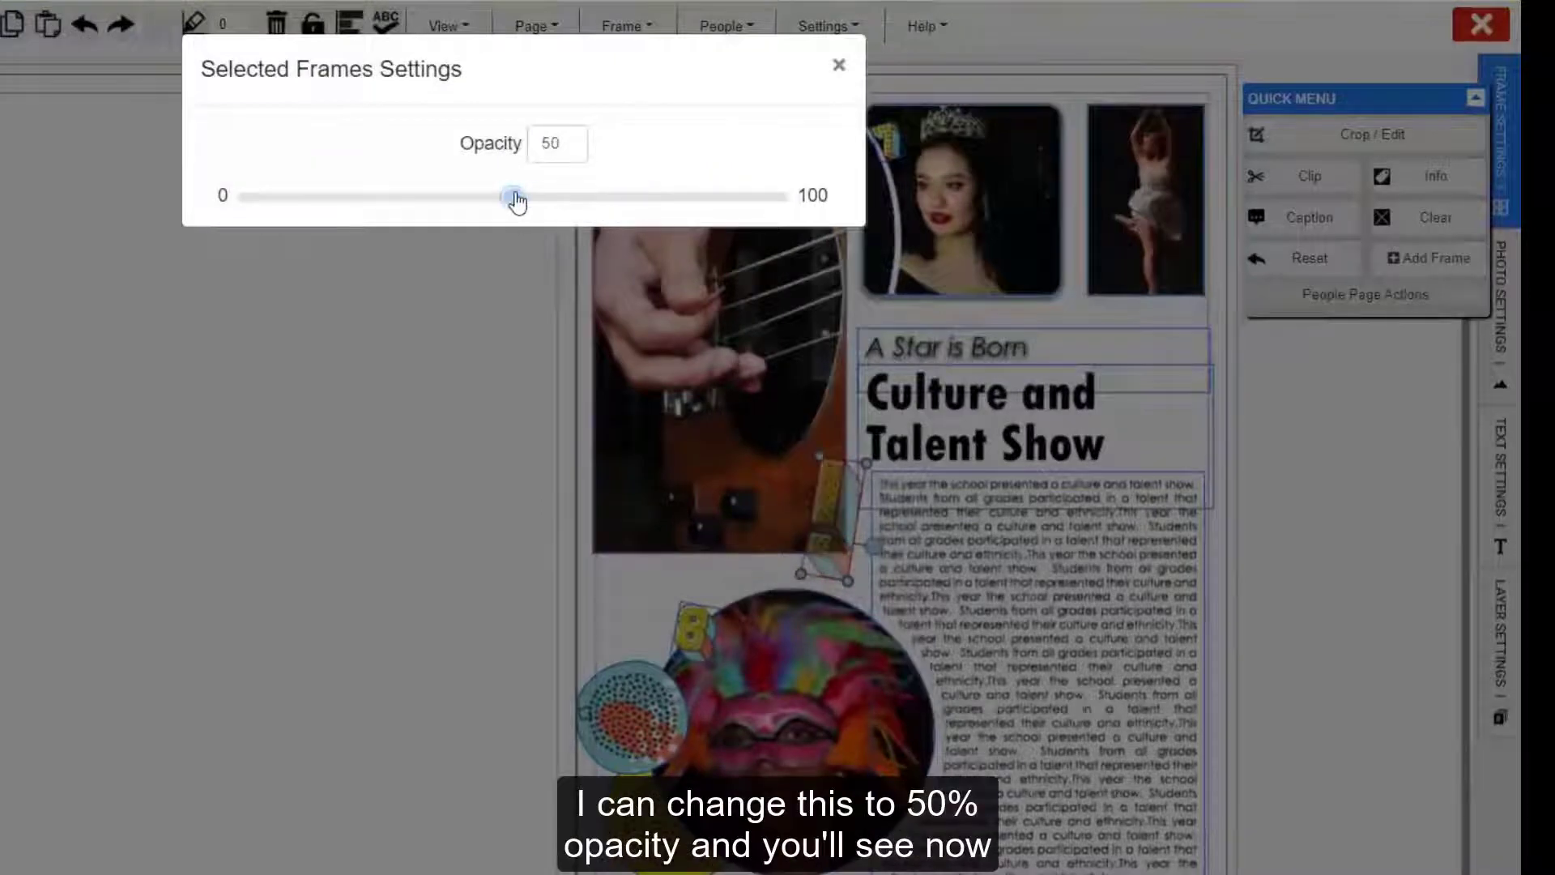
click(463, 317)
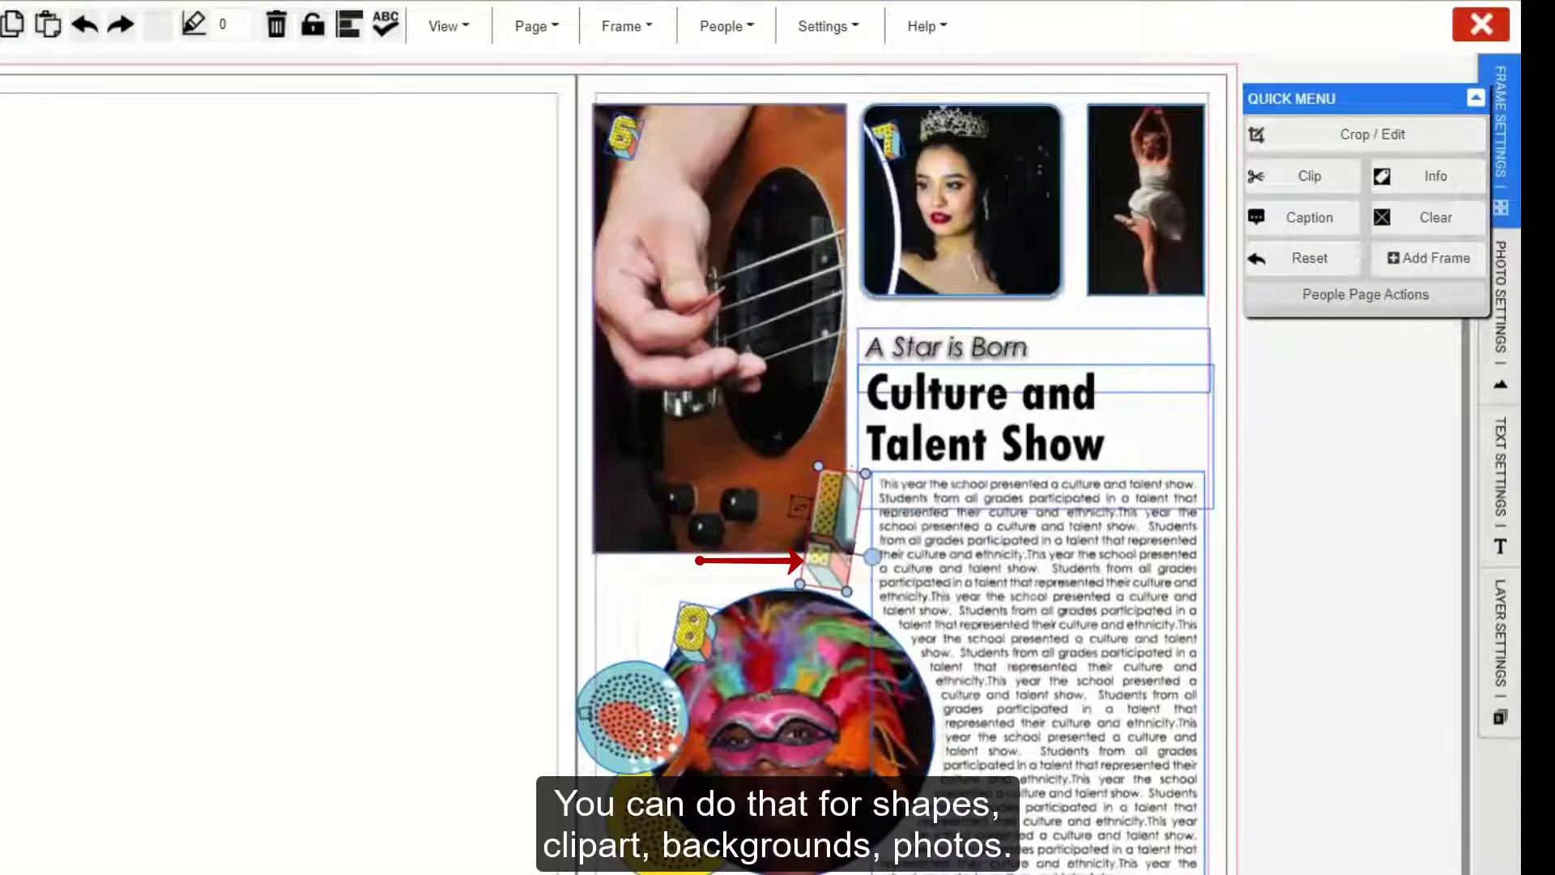
Assign a circle shape to the crowned-girl photo's frame via Transform > Assign Shape
click(877, 189)
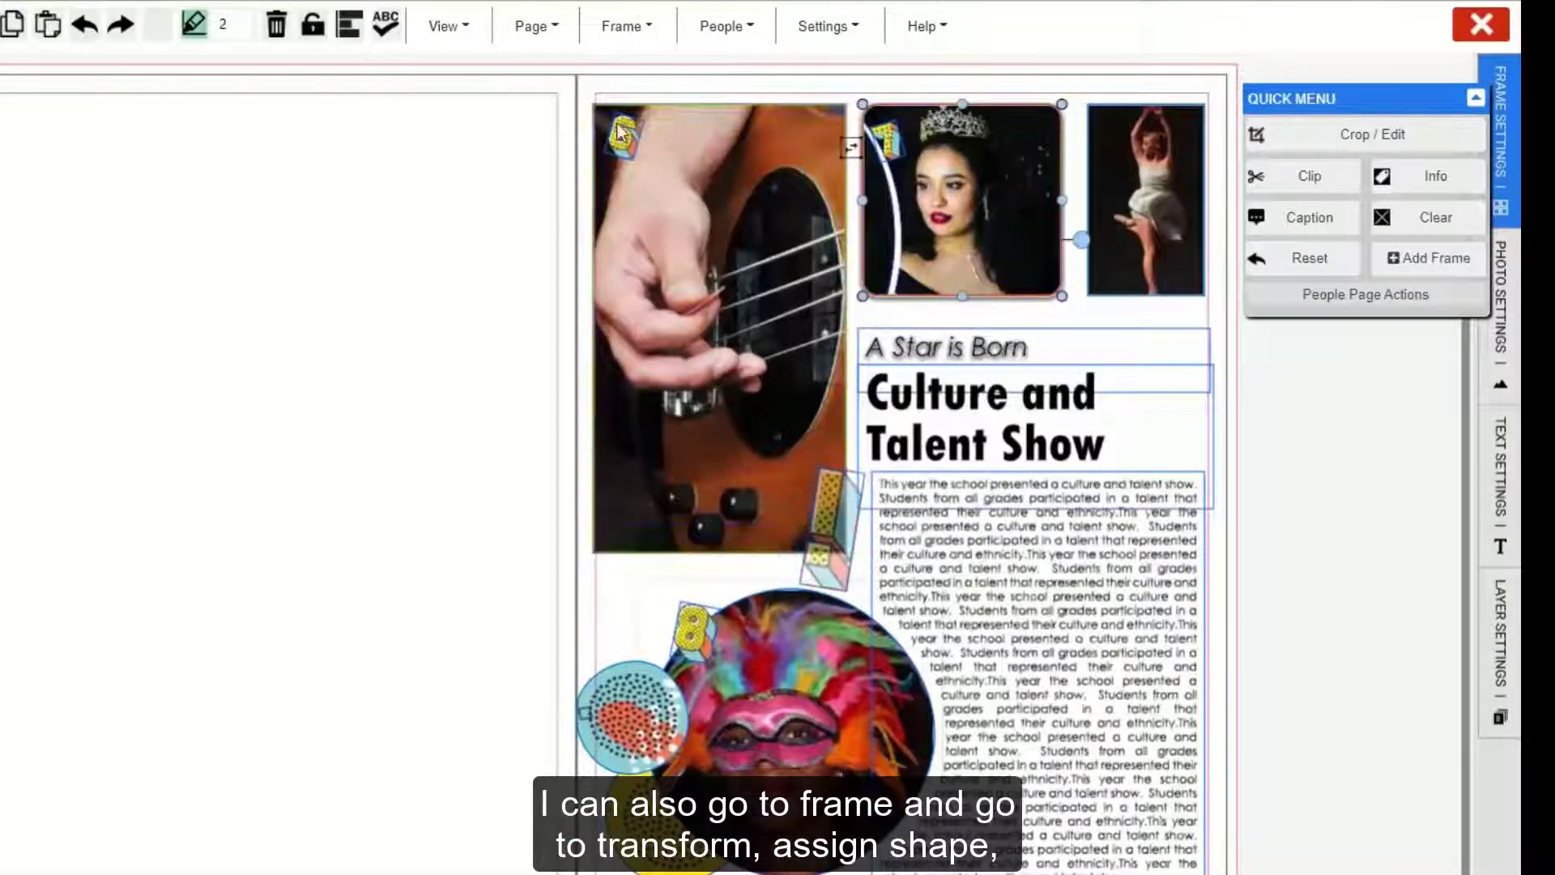
click(620, 27)
mouse_move(701, 258)
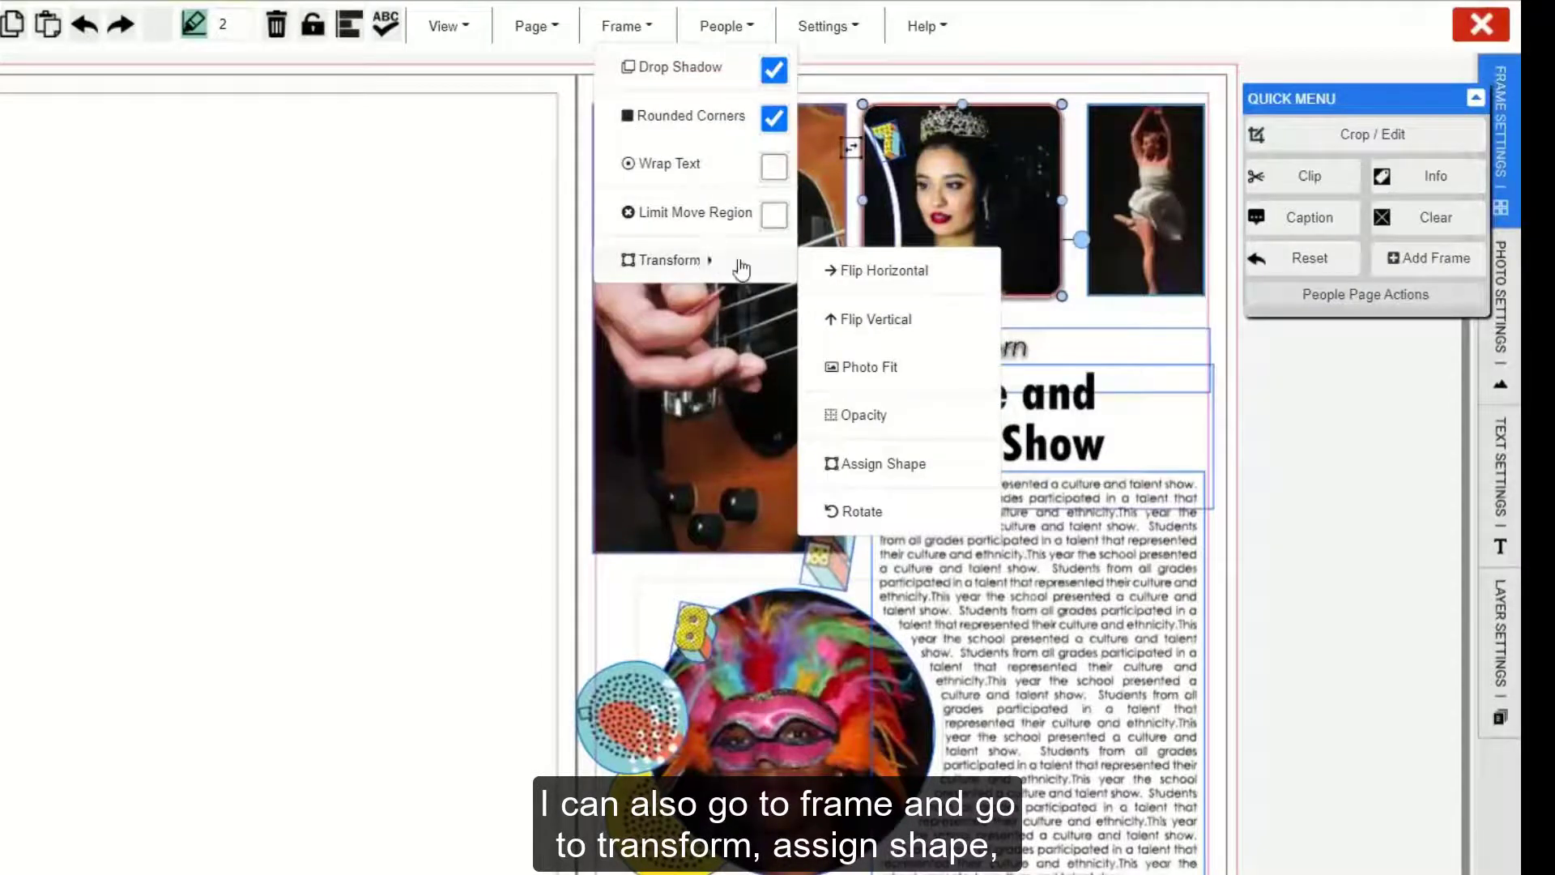
click(873, 464)
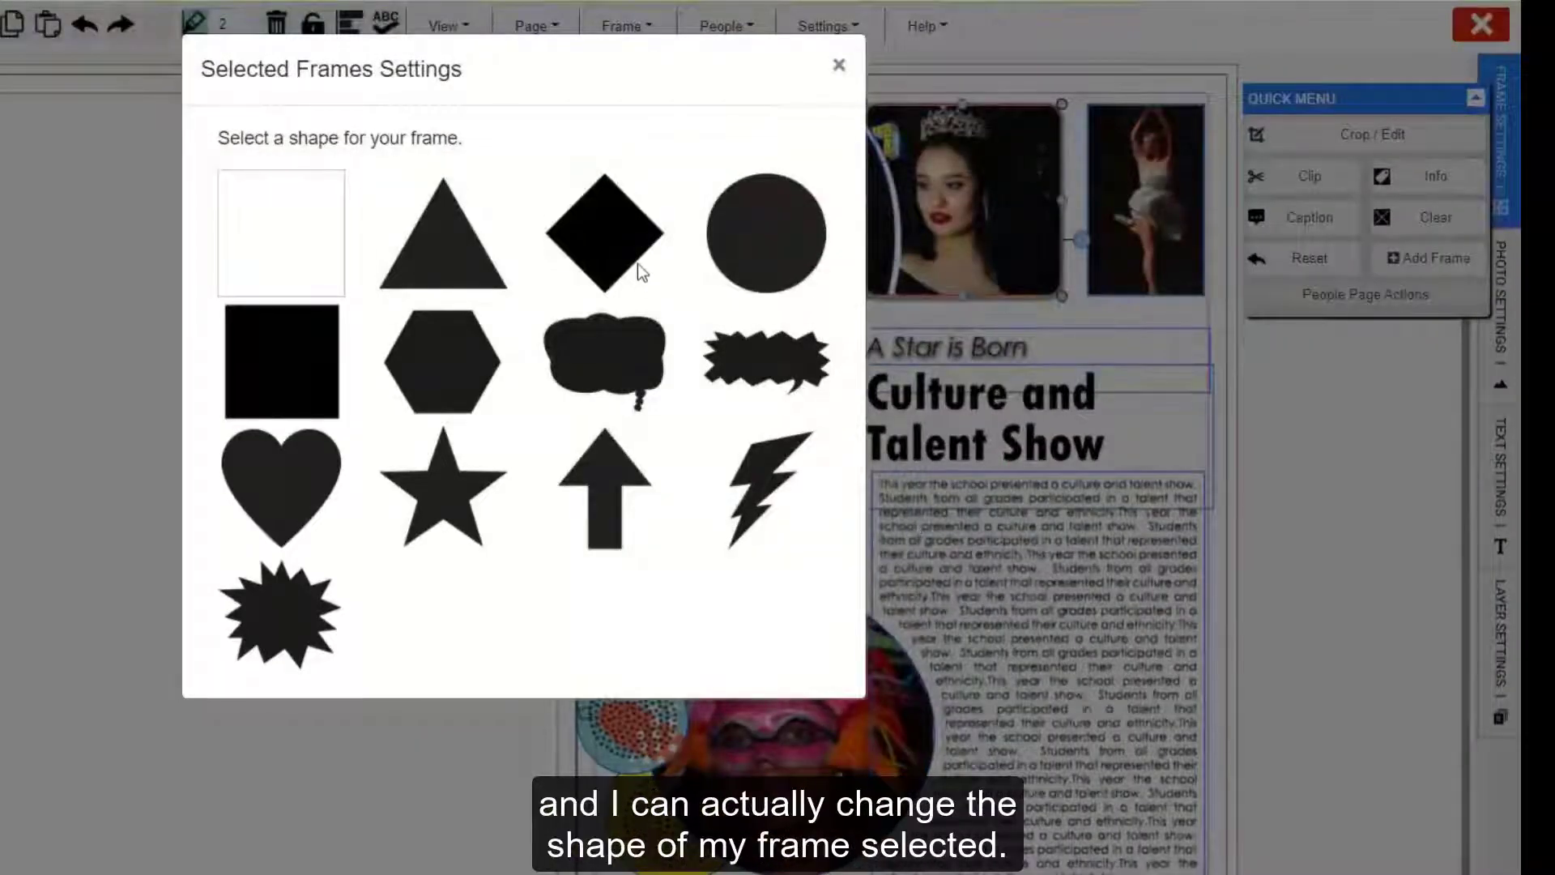
click(727, 255)
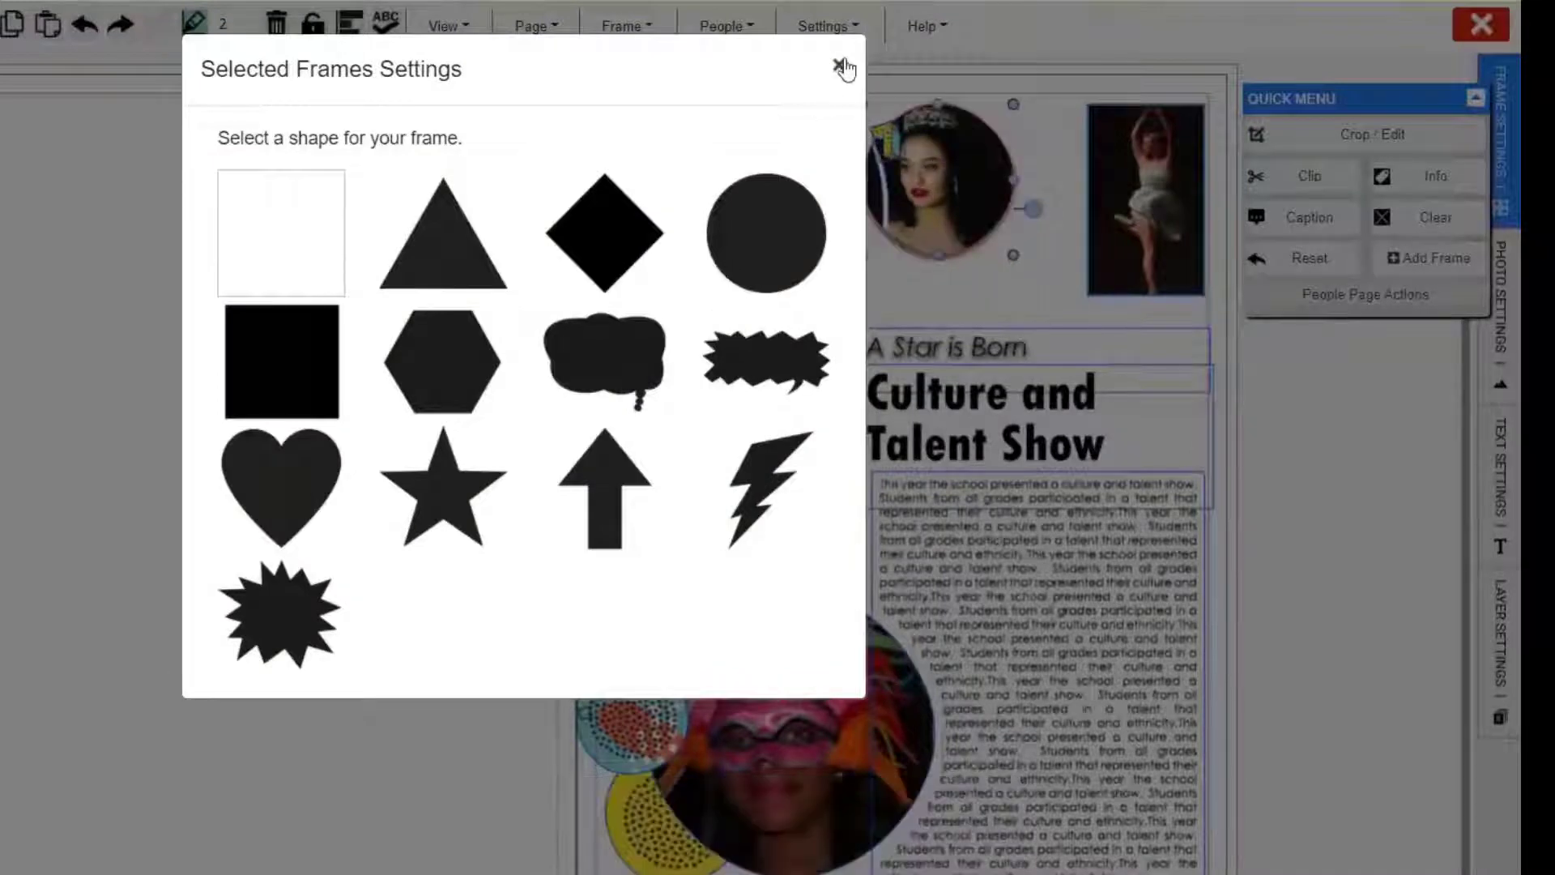
click(839, 65)
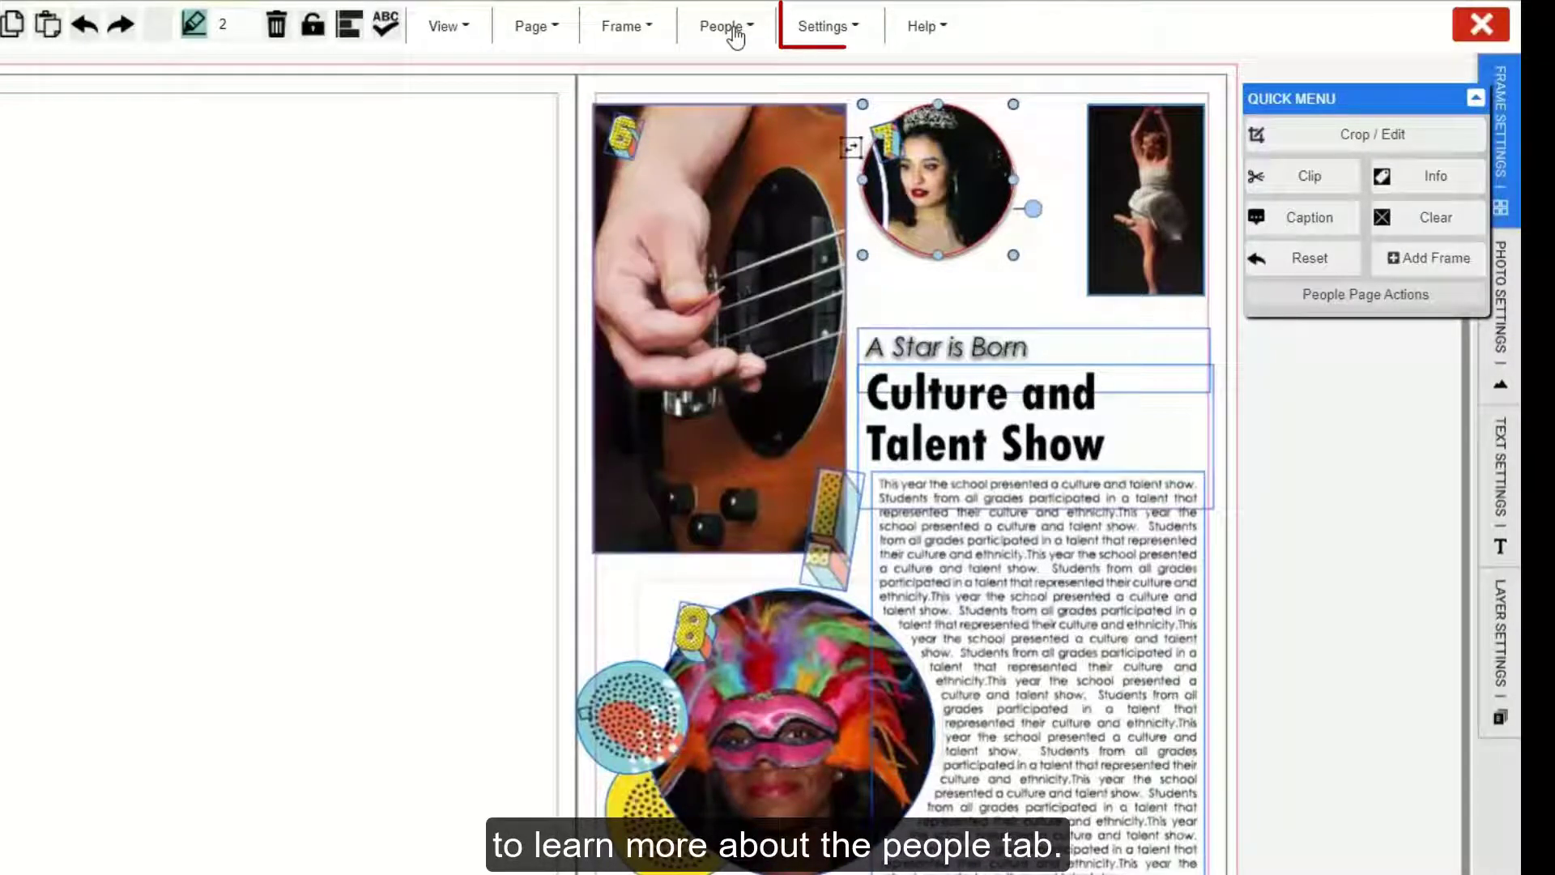
View the theme list in Book Builder, close it, and reopen the Settings menu
click(824, 36)
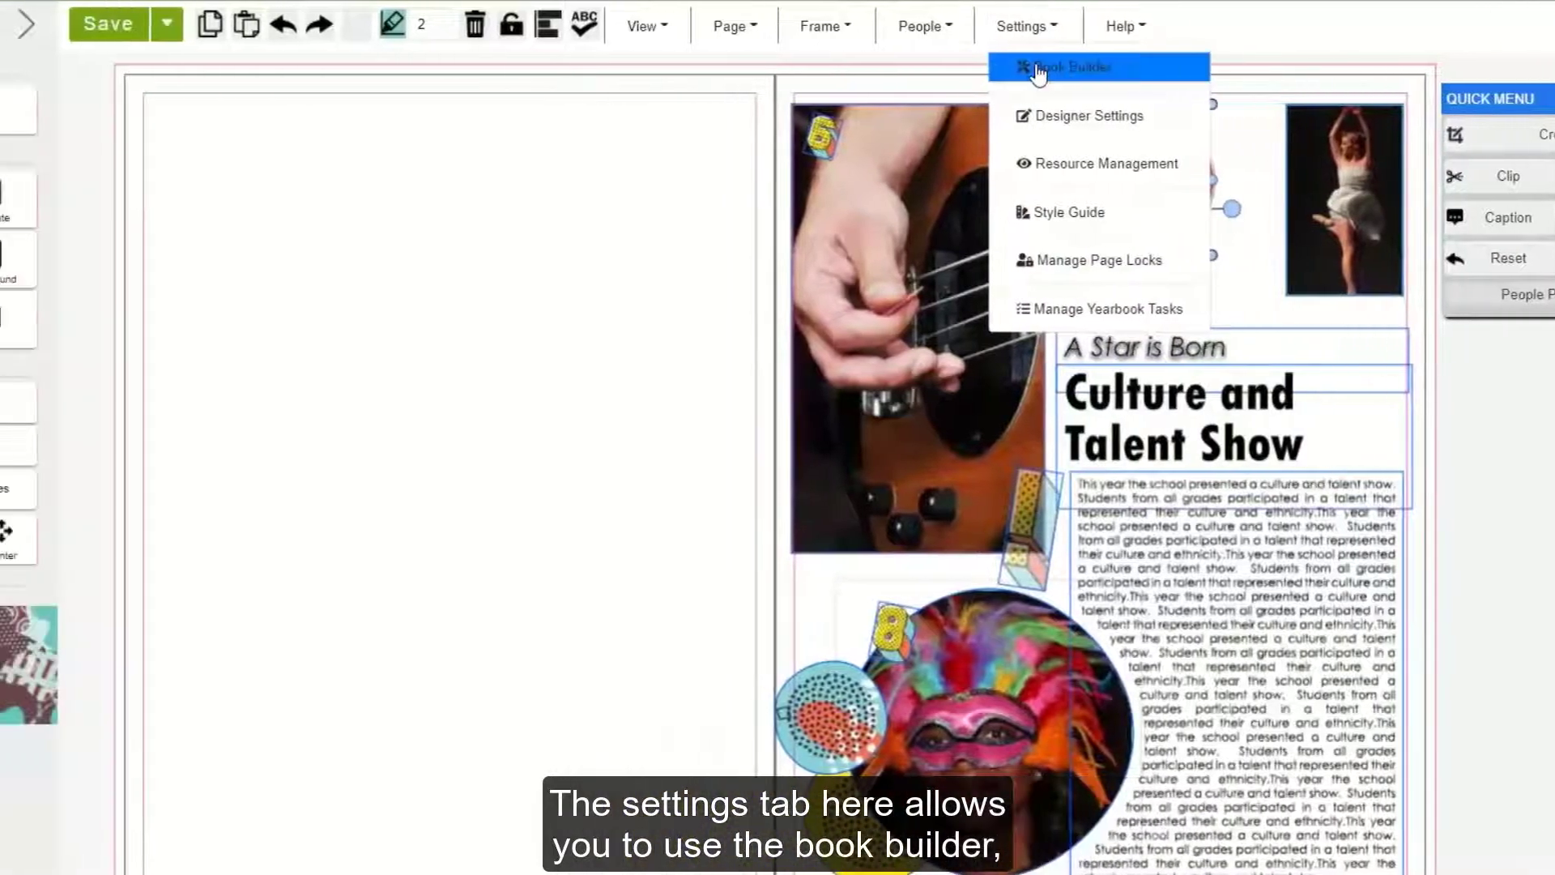
click(850, 66)
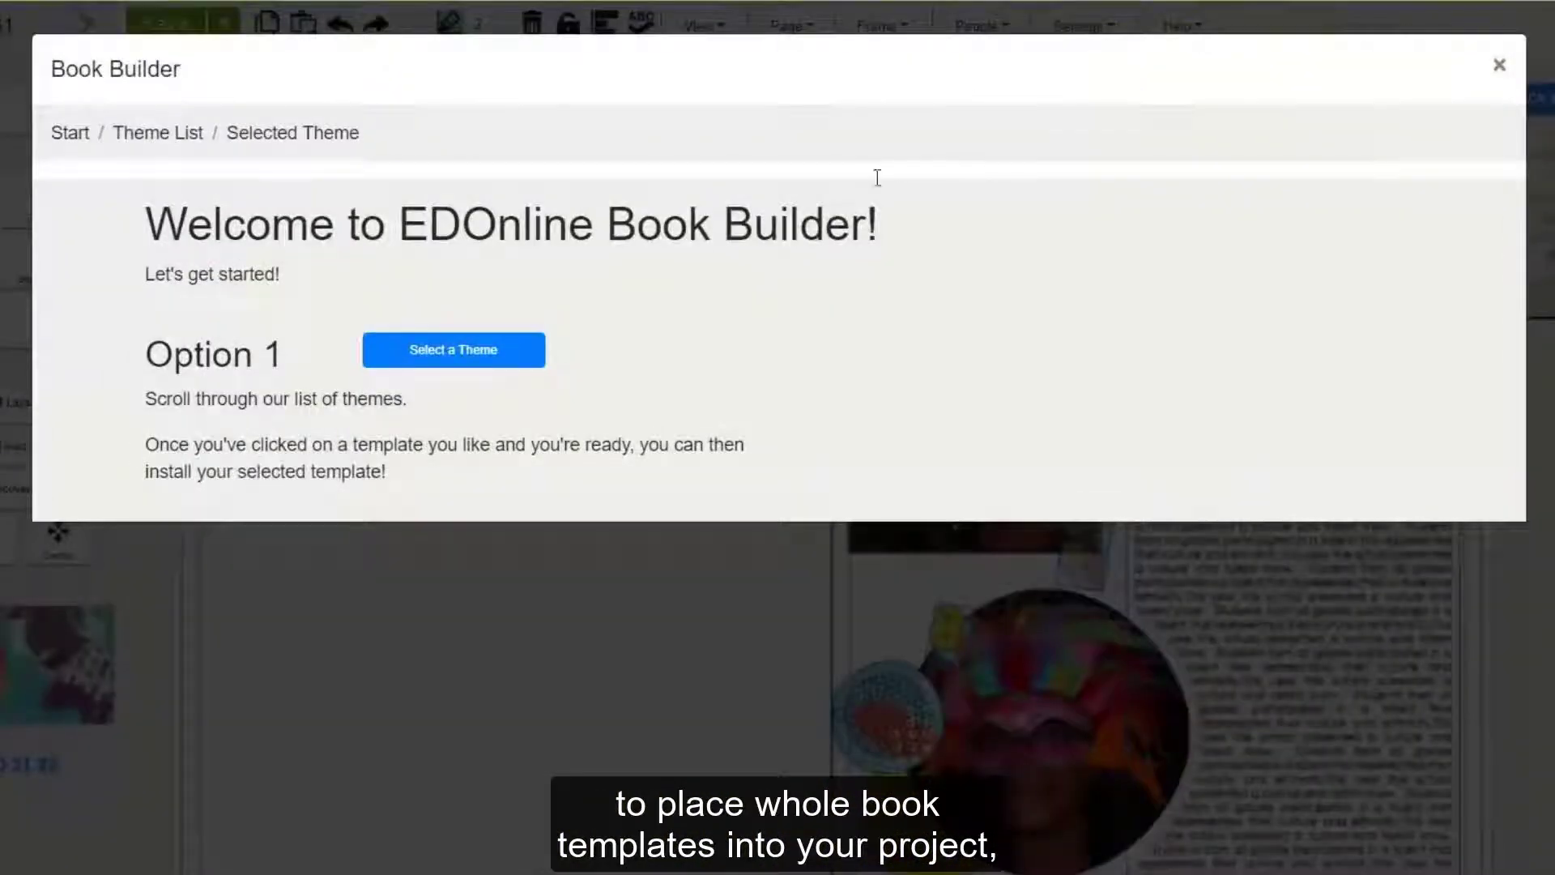
click(527, 350)
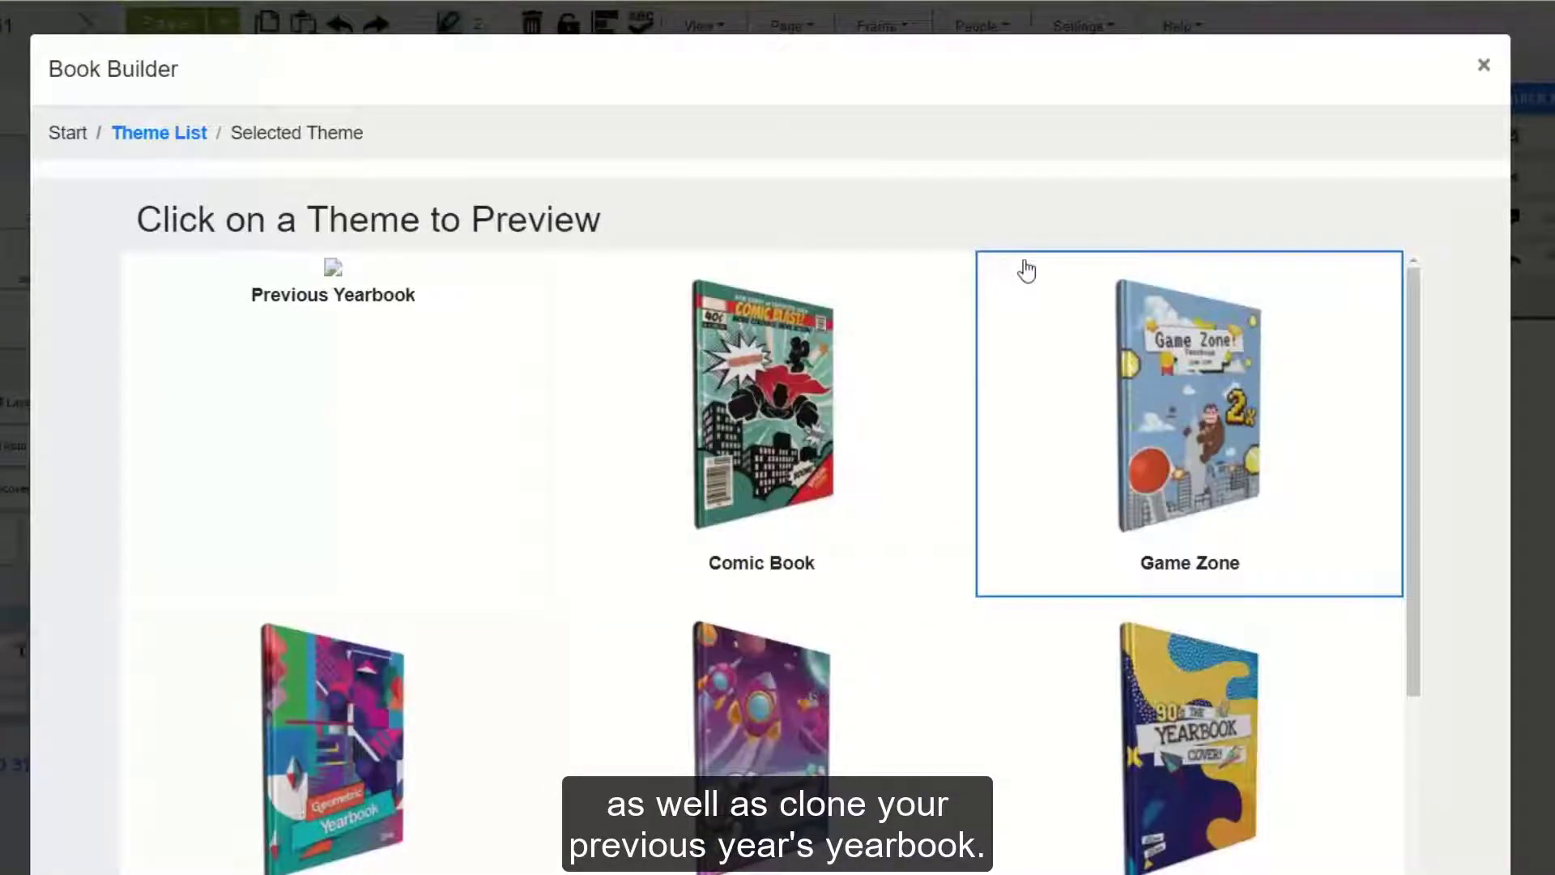
click(1487, 77)
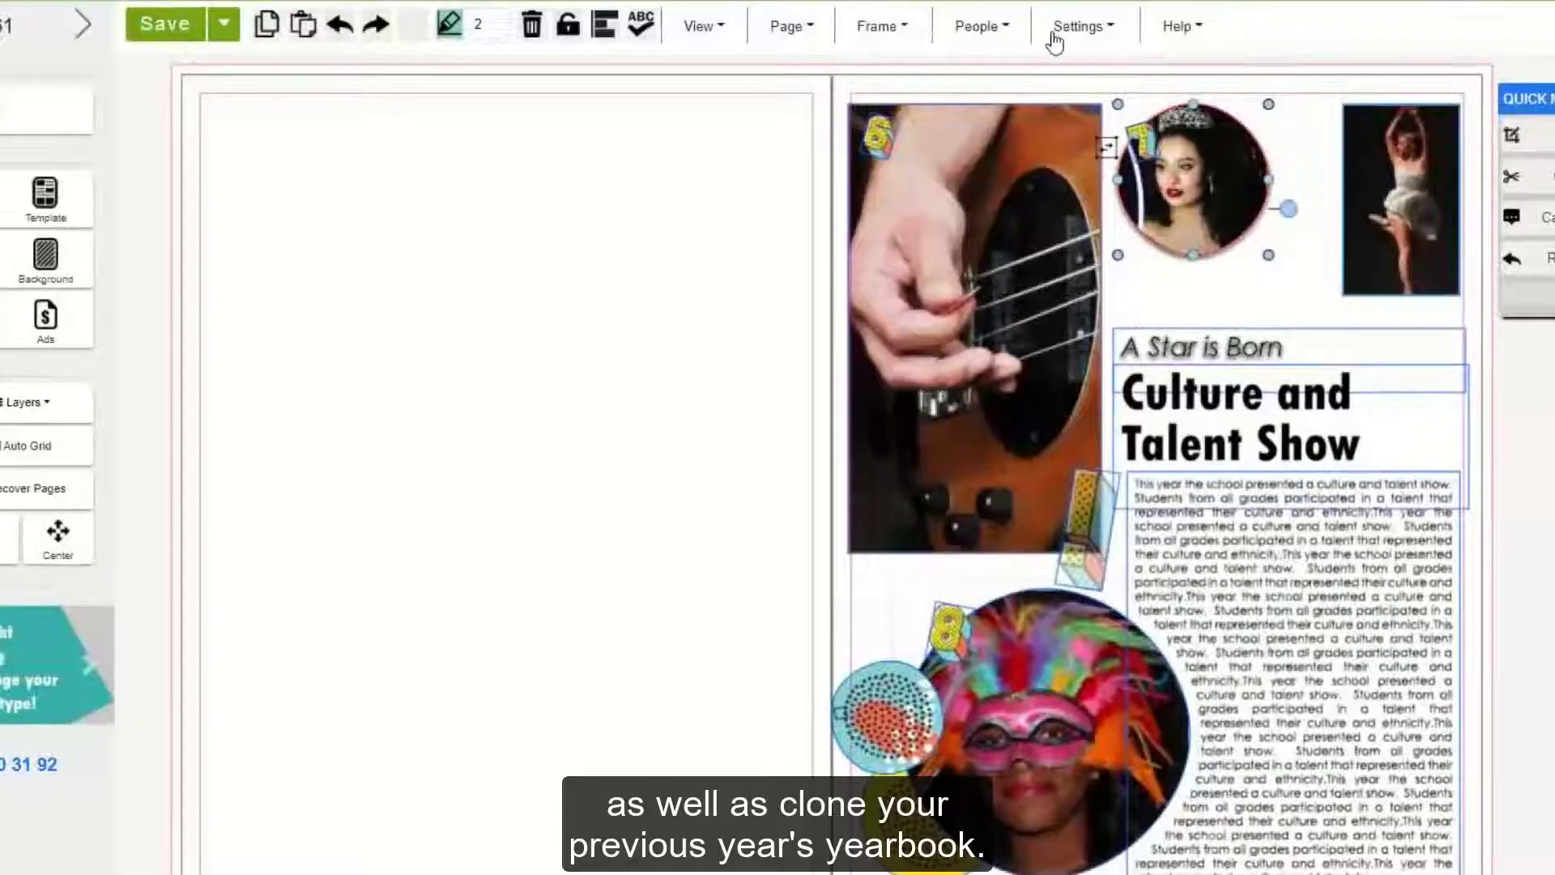
click(1057, 34)
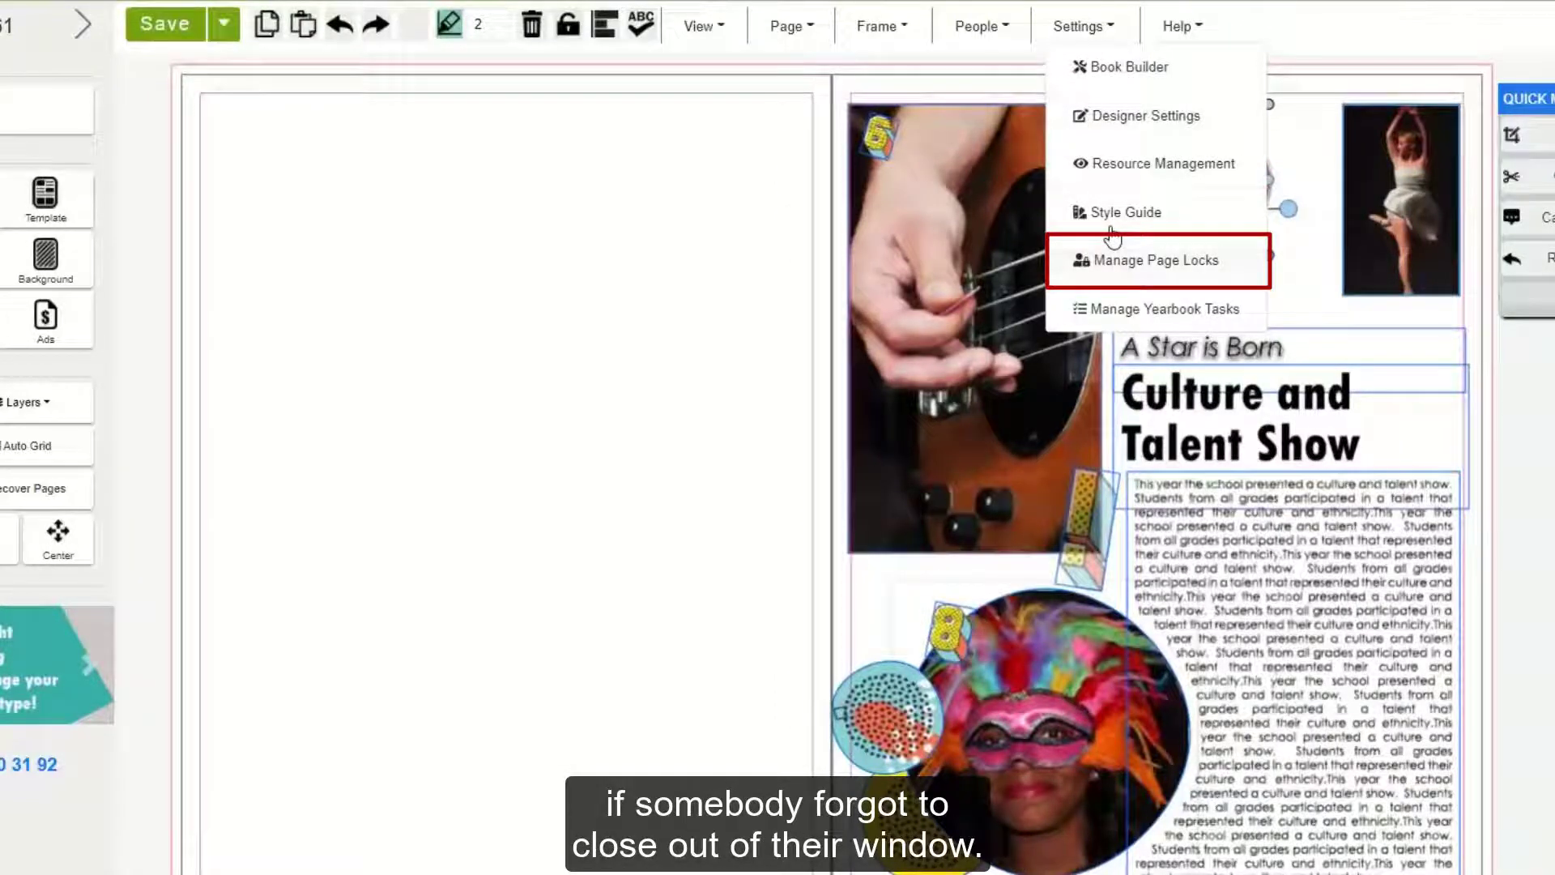
Open Help Videos from the Help menu and scroll down to the tutorial video list
click(1085, 32)
click(1195, 28)
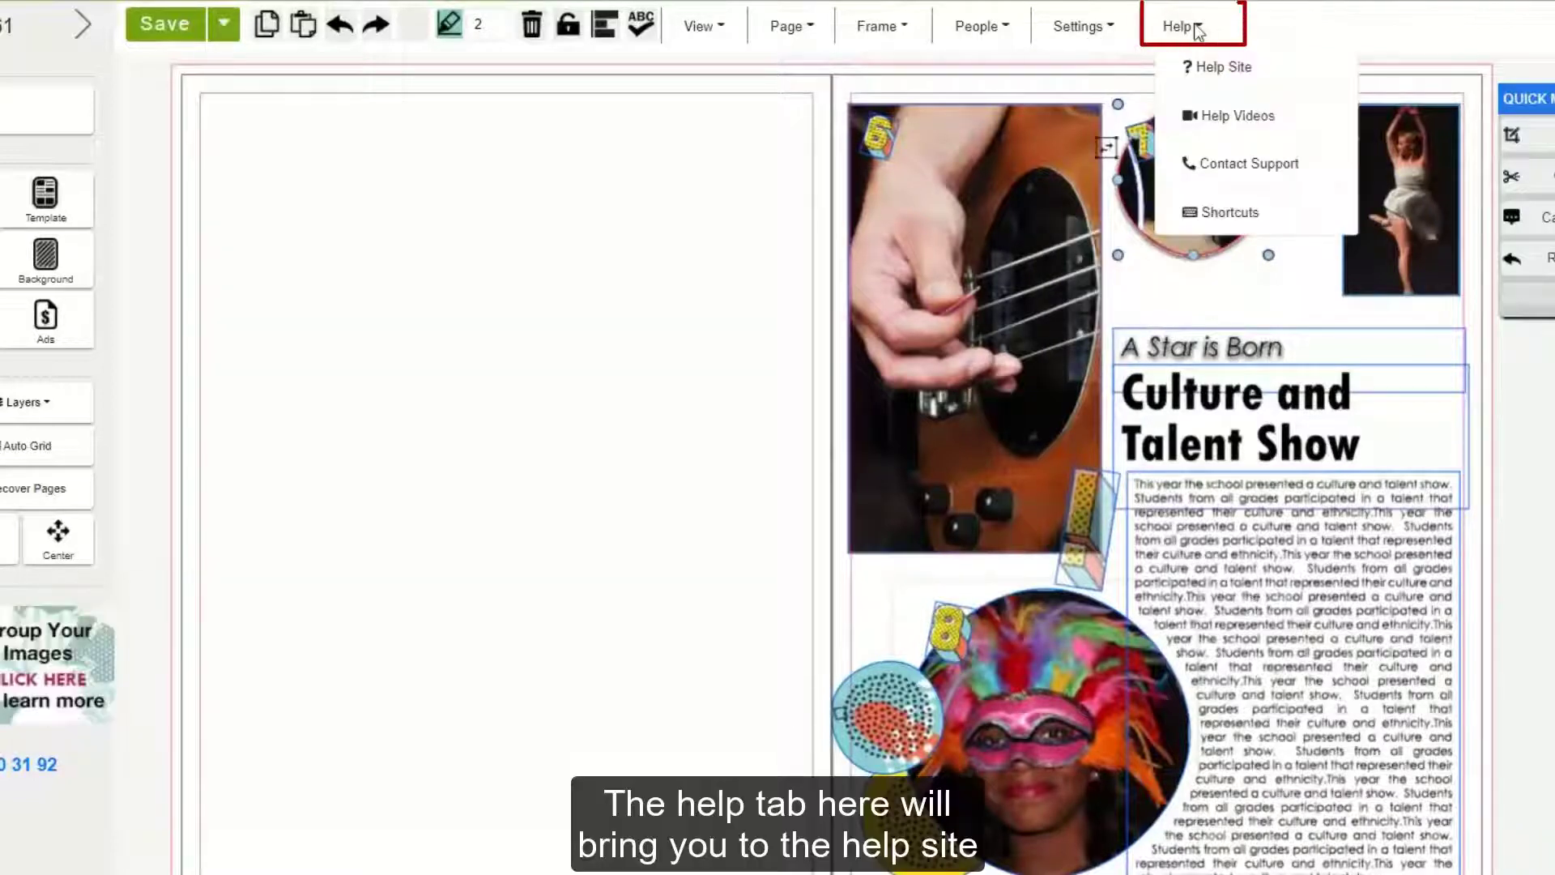
click(1210, 115)
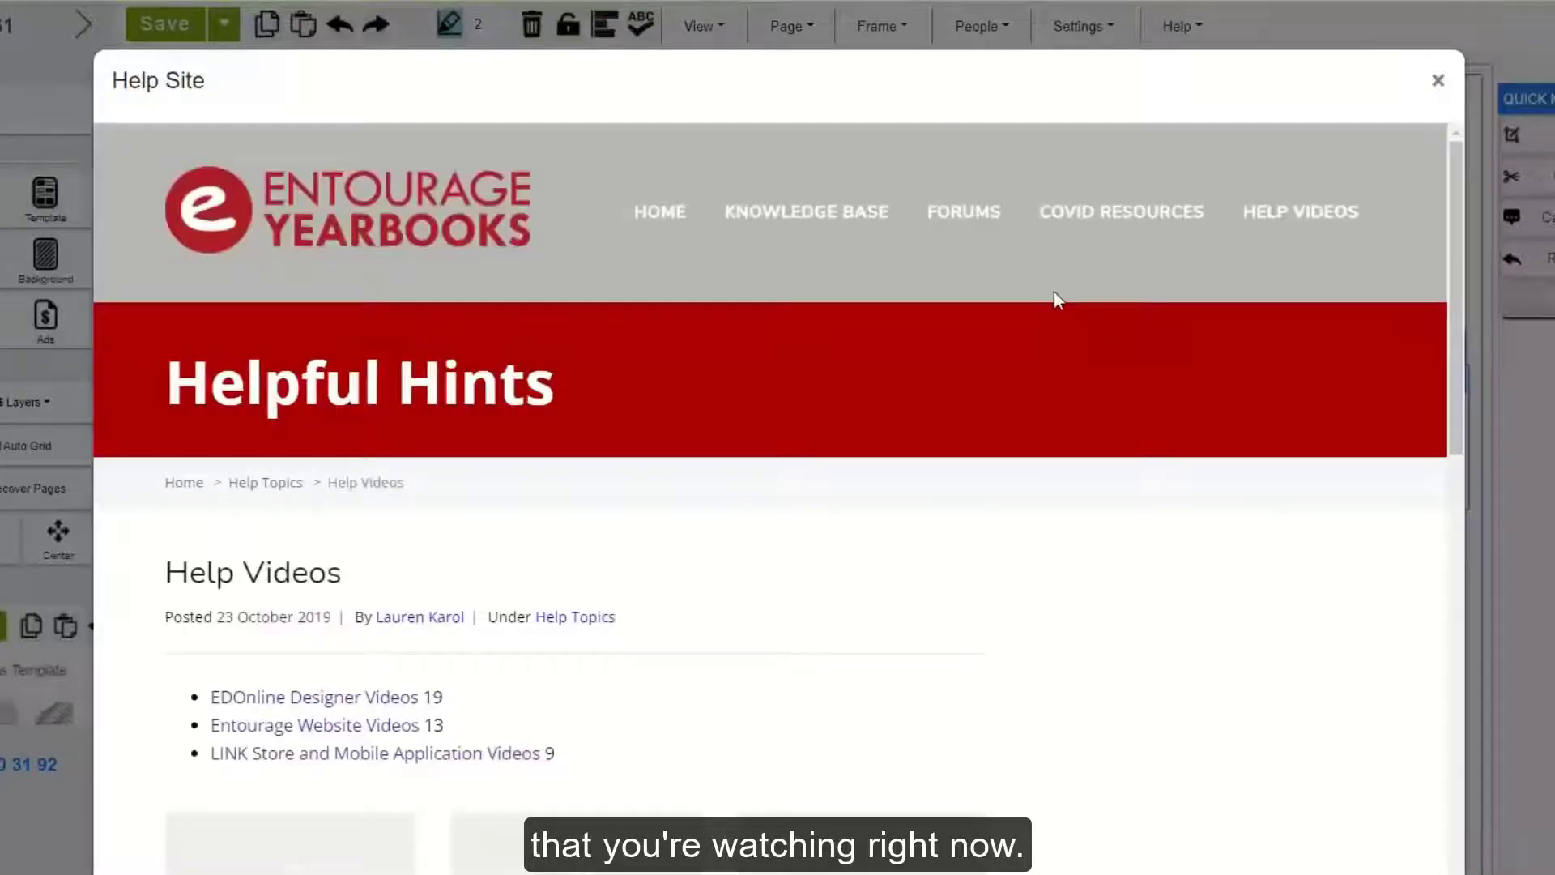
scroll(1054, 293, down, 1)
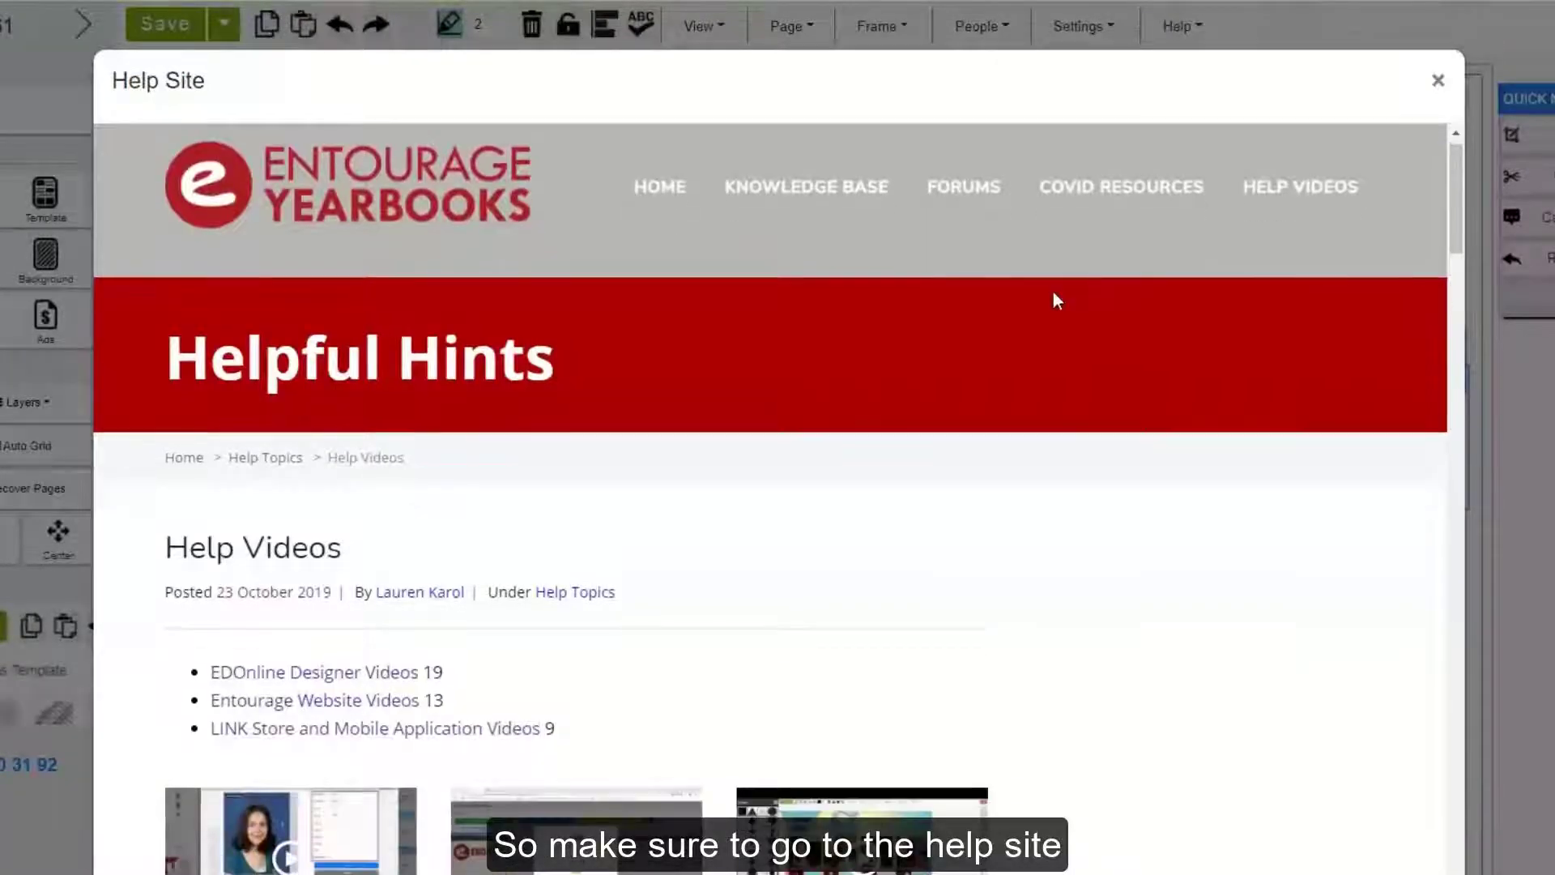
scroll(1057, 300, down, 5)
scroll(1057, 300, down, 1)
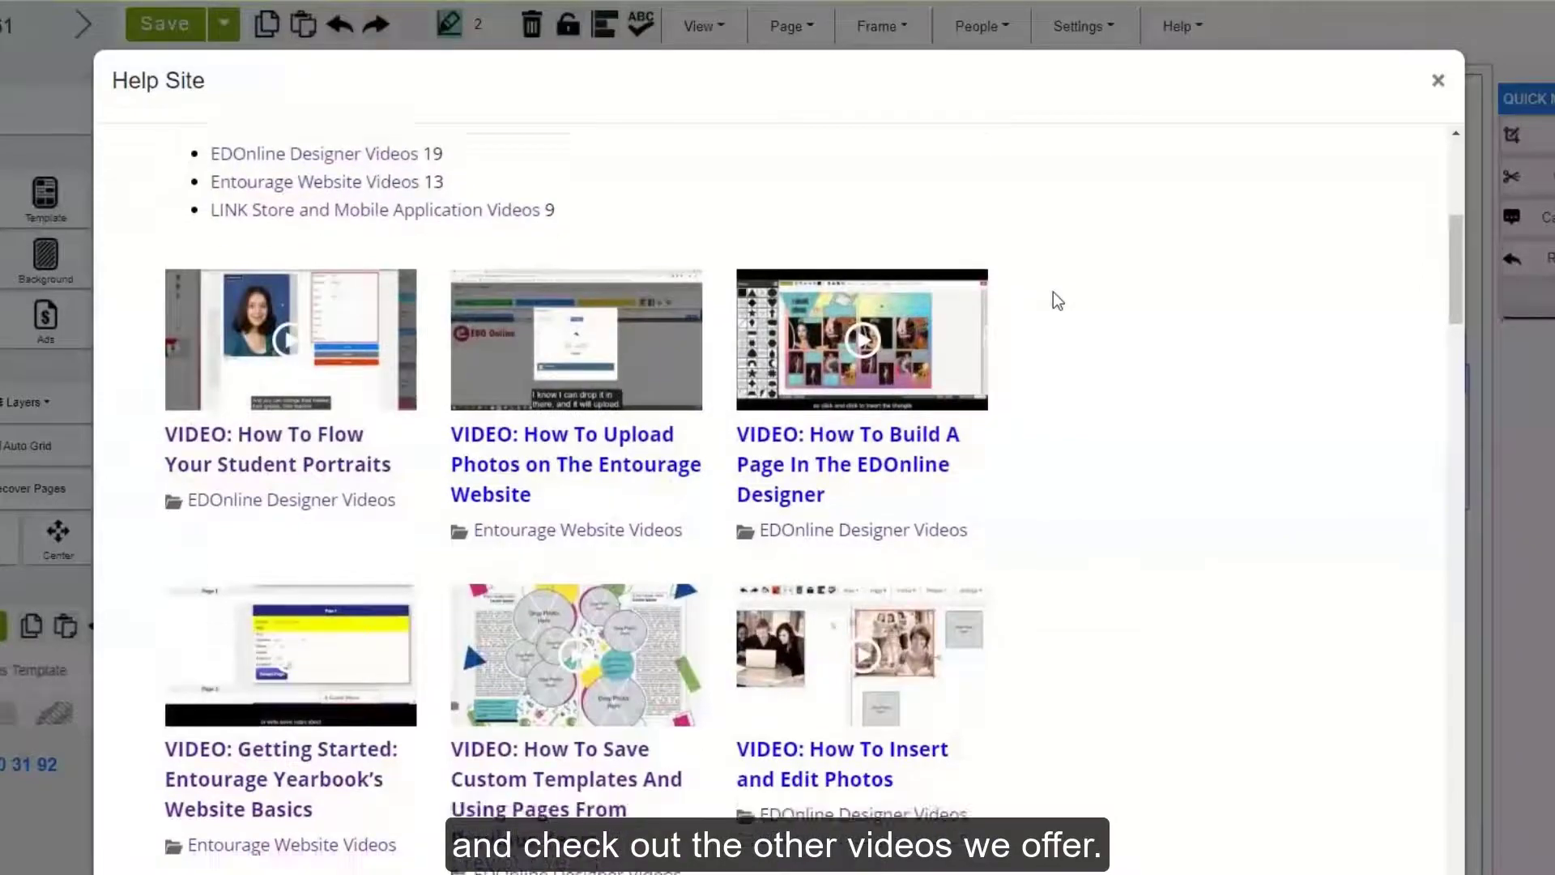